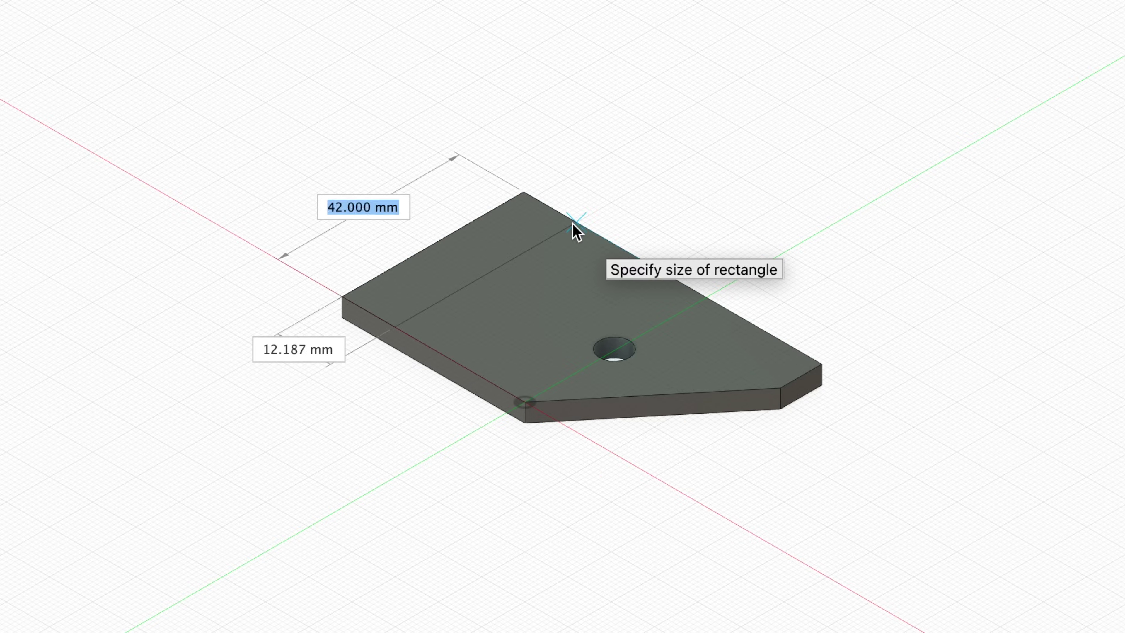
- Lock the 42 mm side, fillet the bend at 26 mm, and chamfer the outer edges and hole at 1 mm
key("Tab")
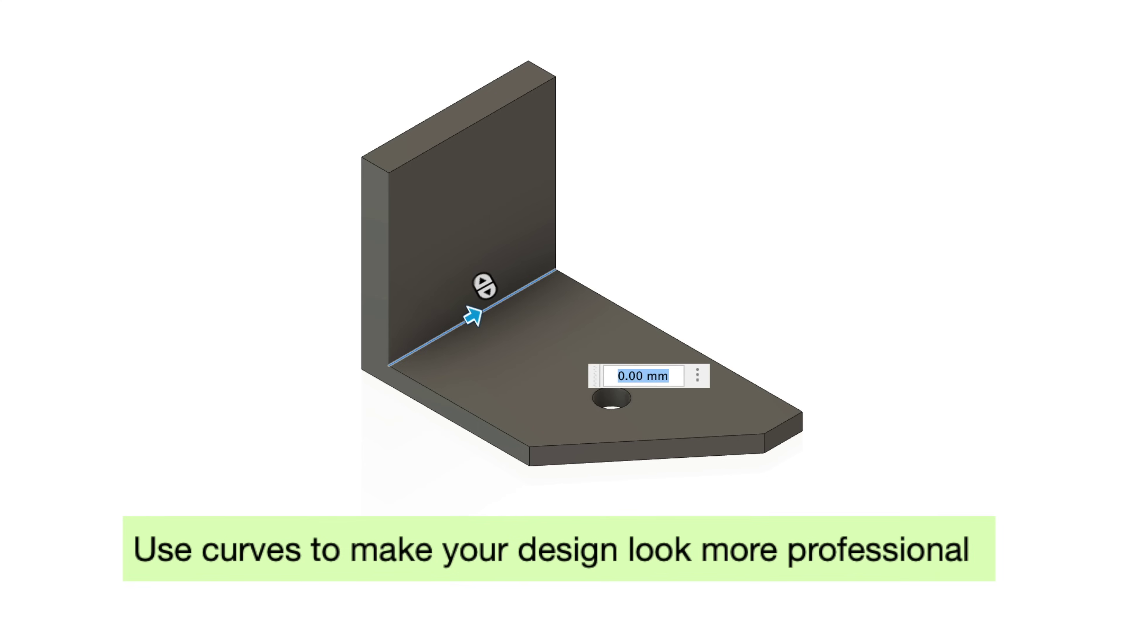
type("26")
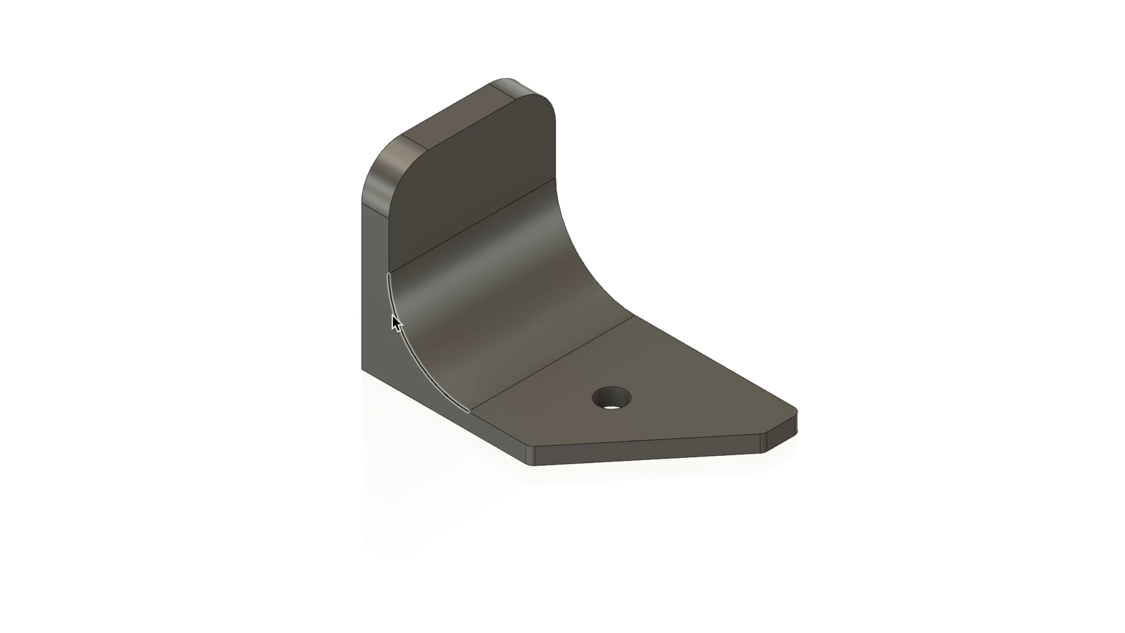
left_click(207, 106)
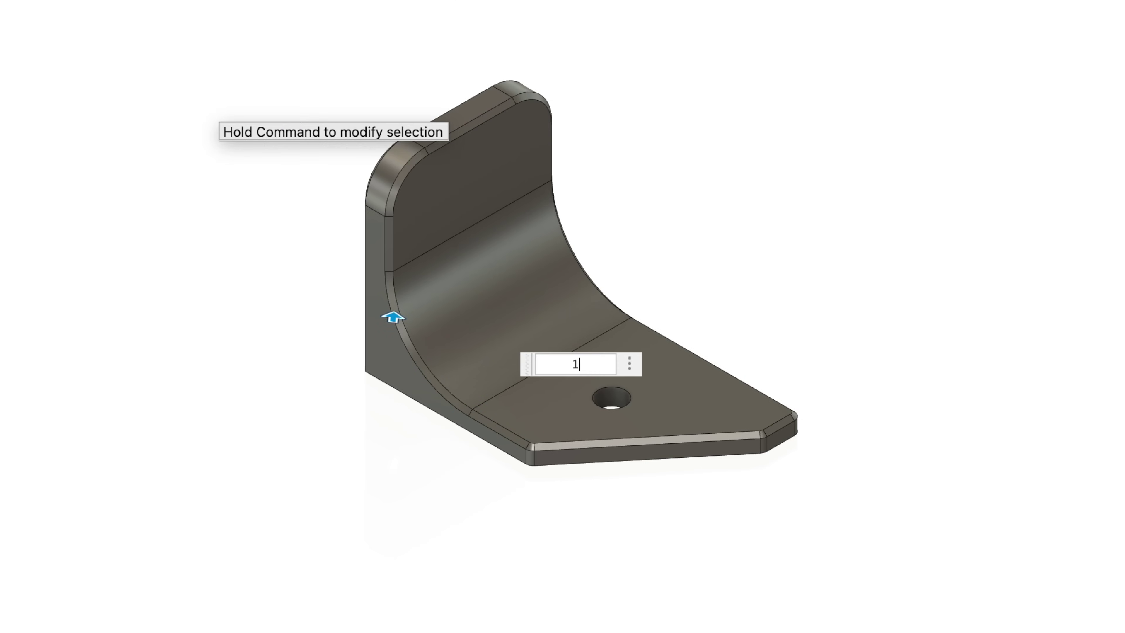
type("1")
key("Return")
type("1")
key("Return")
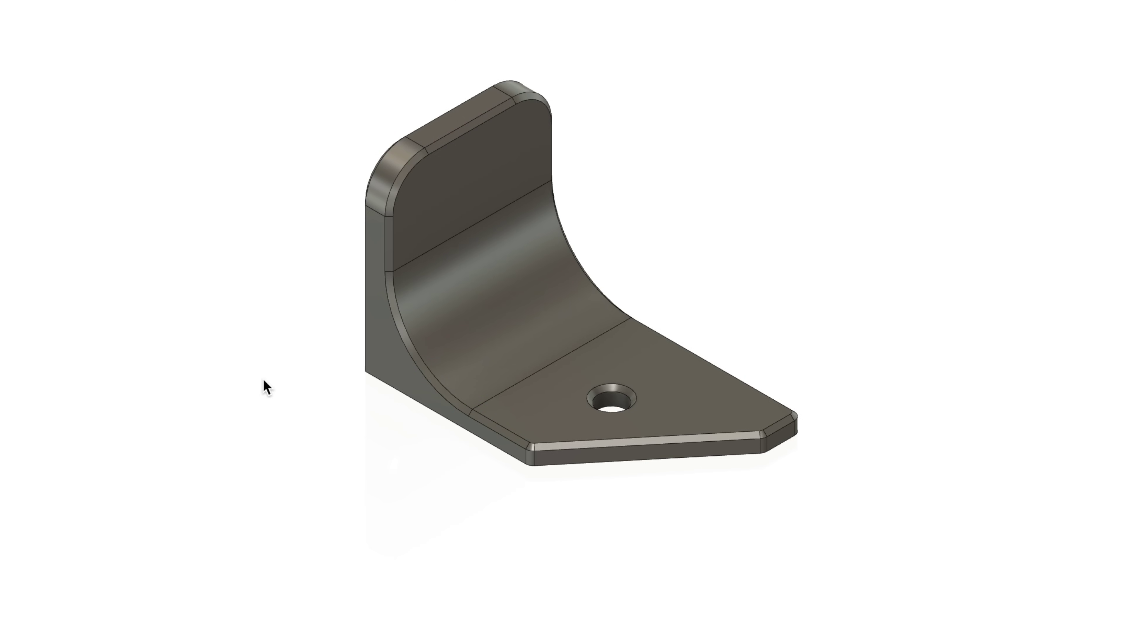
middle_click_drag(263, 384, 265, 387, "shift")
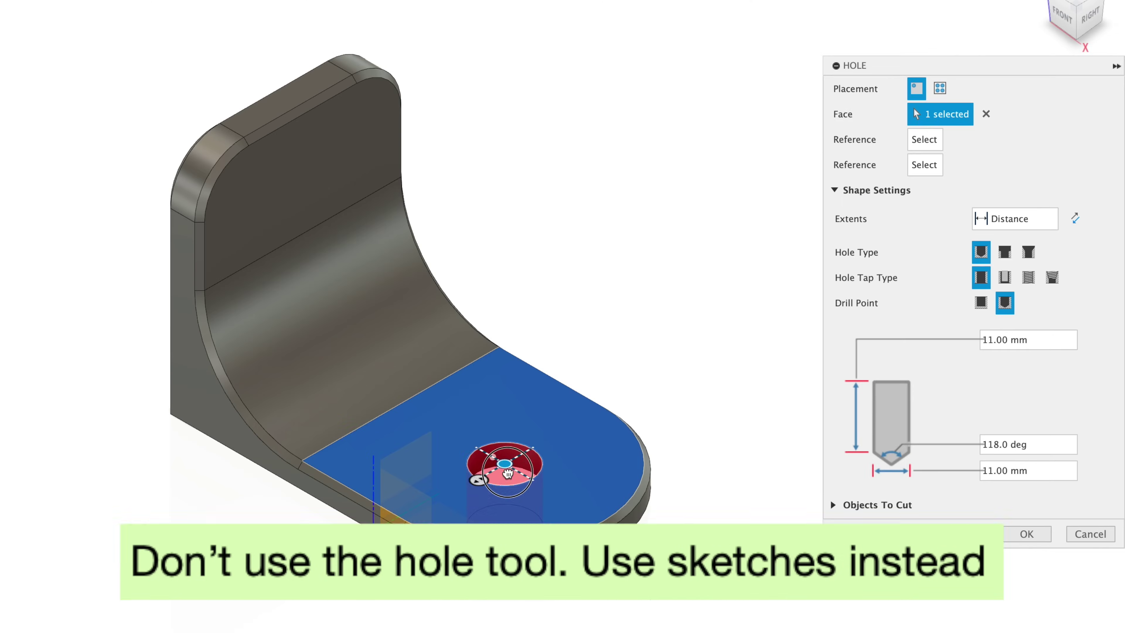
- Sketch an 8.6 mm circle centred on the hole and cut it -2 mm into the base
mouse_move(502, 399)
left_mouse_down()
mouse_move(514, 426)
mouse_move(507, 460)
mouse_move(488, 452)
left_mouse_up()
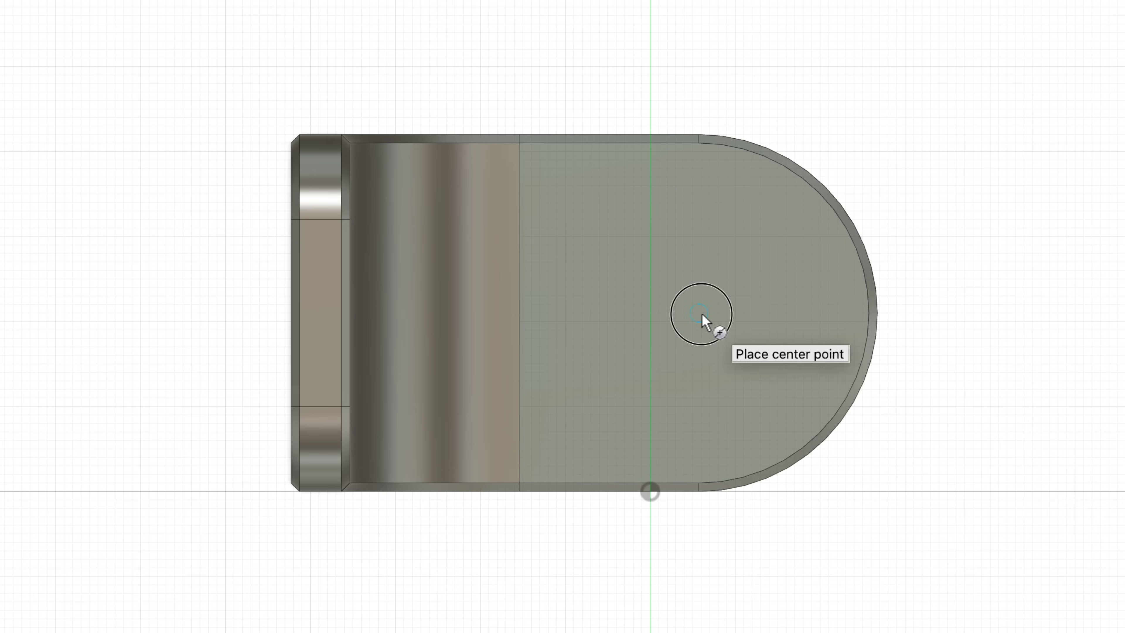
left_click(700, 313)
type("8.6")
key("Return")
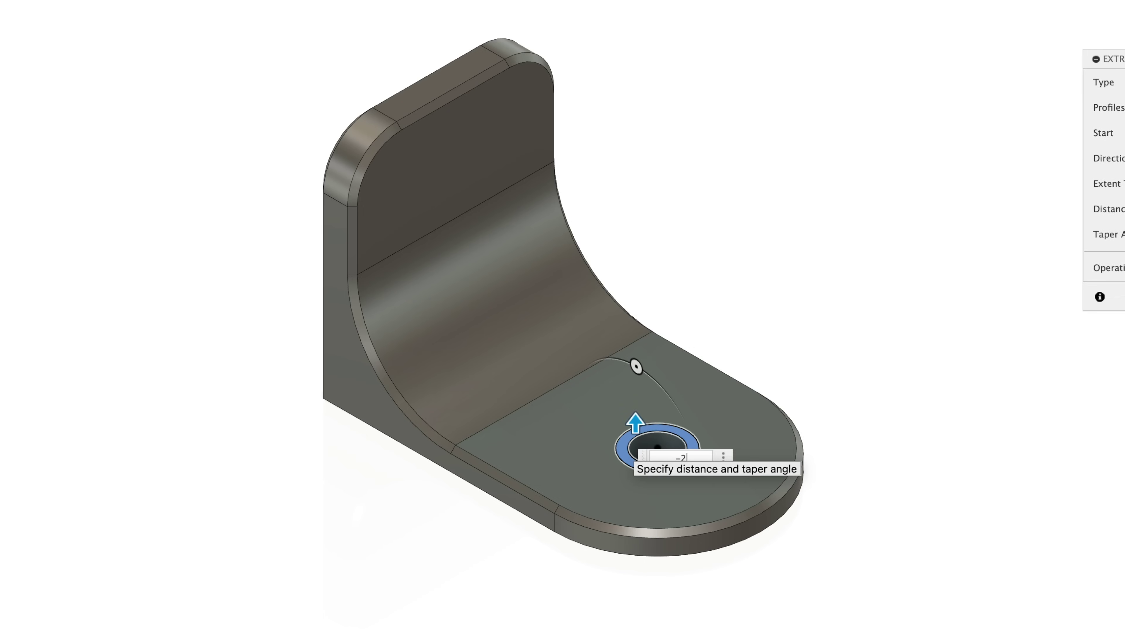
type("-2")
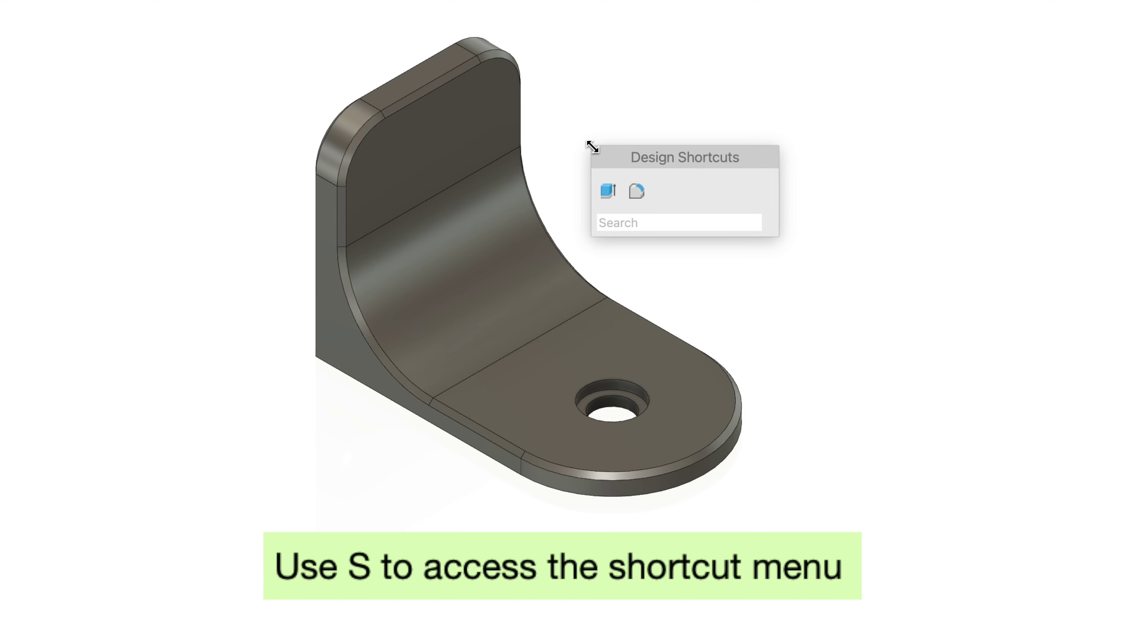
- Start a sketch on the upright face using the 'sketch' search
type("sketch")
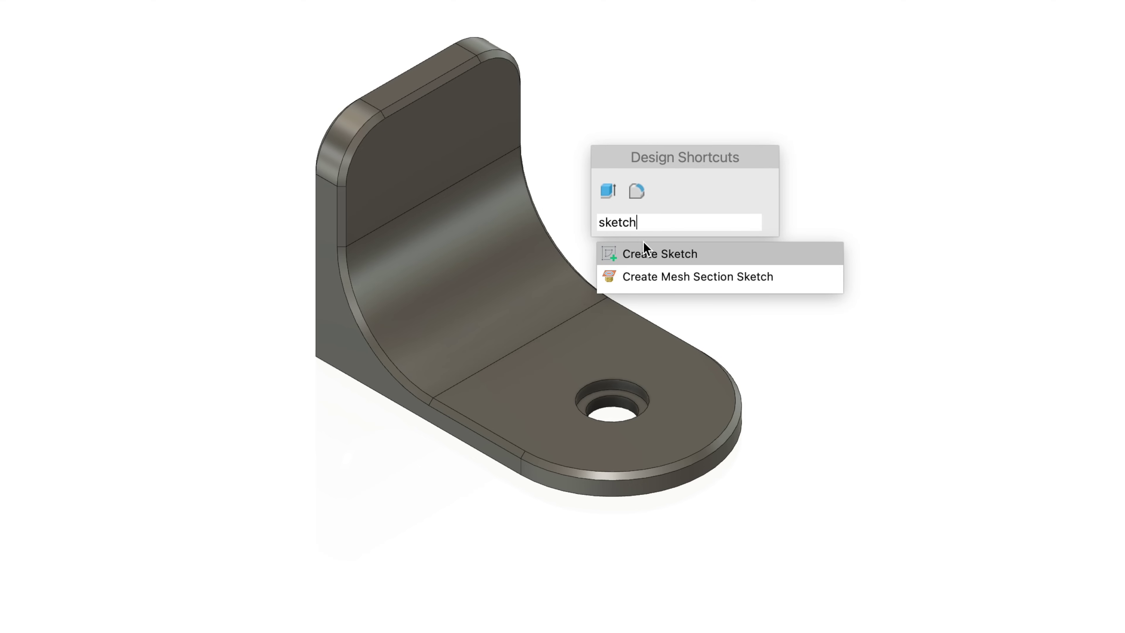
left_click(645, 256)
left_click(460, 153)
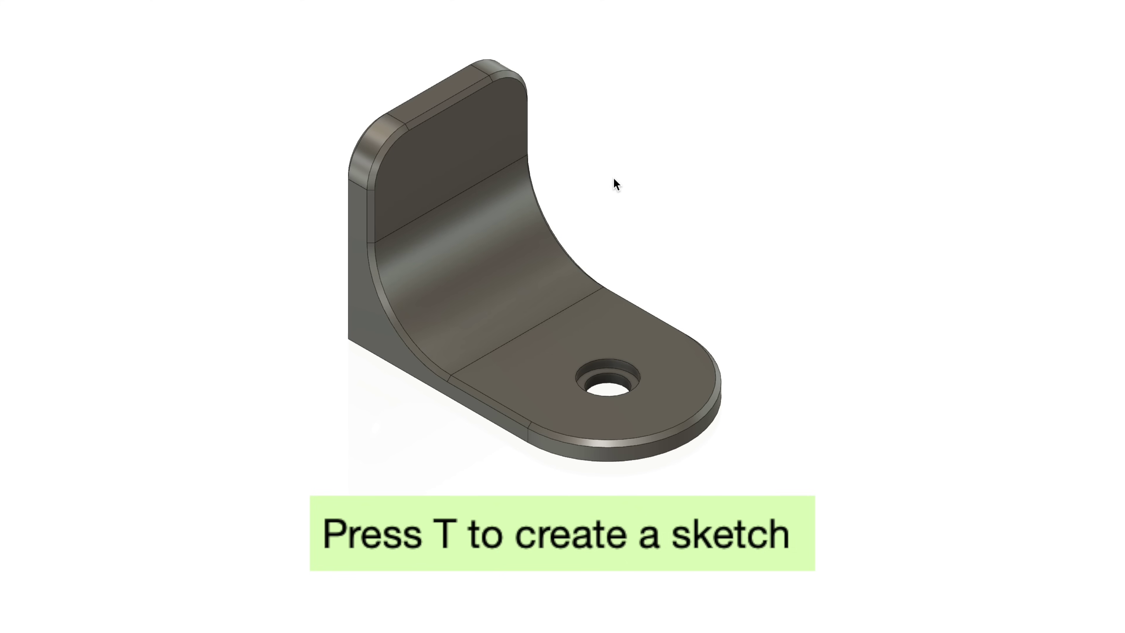
- Start a sketch on the upright's inner face with T and place a circle centre near its top
key("t")
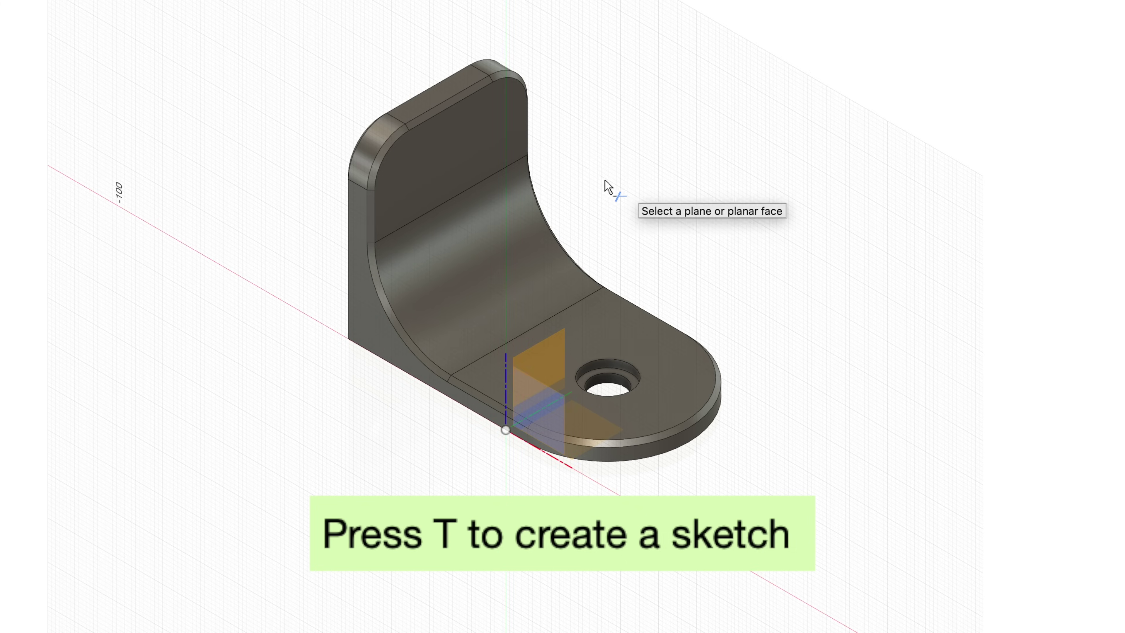
left_click(446, 156)
key("c")
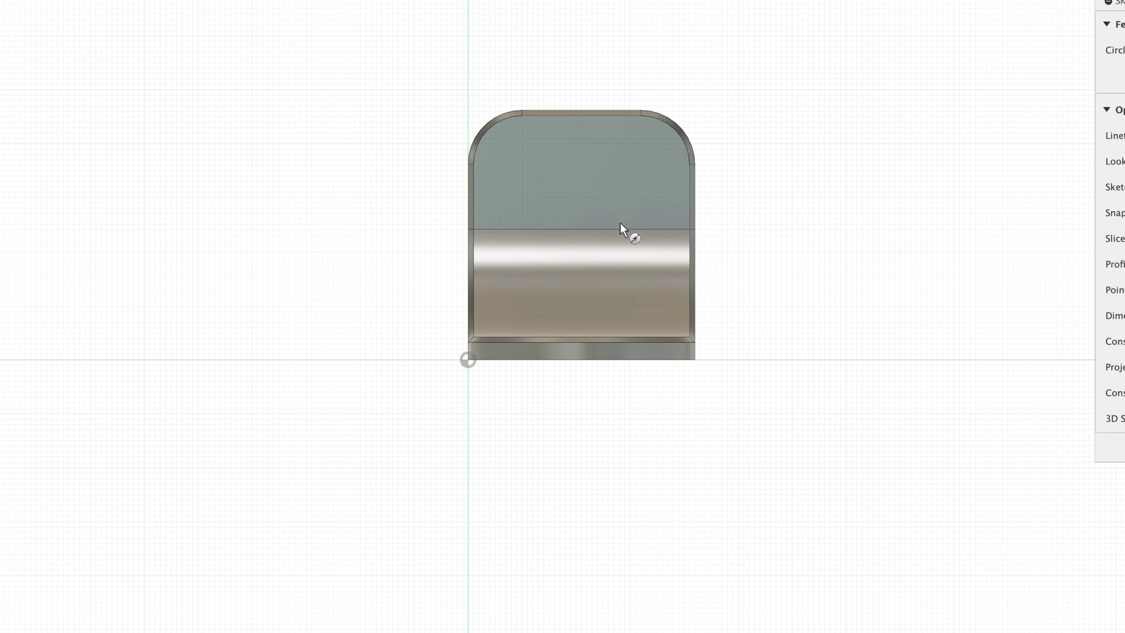
left_click(582, 174)
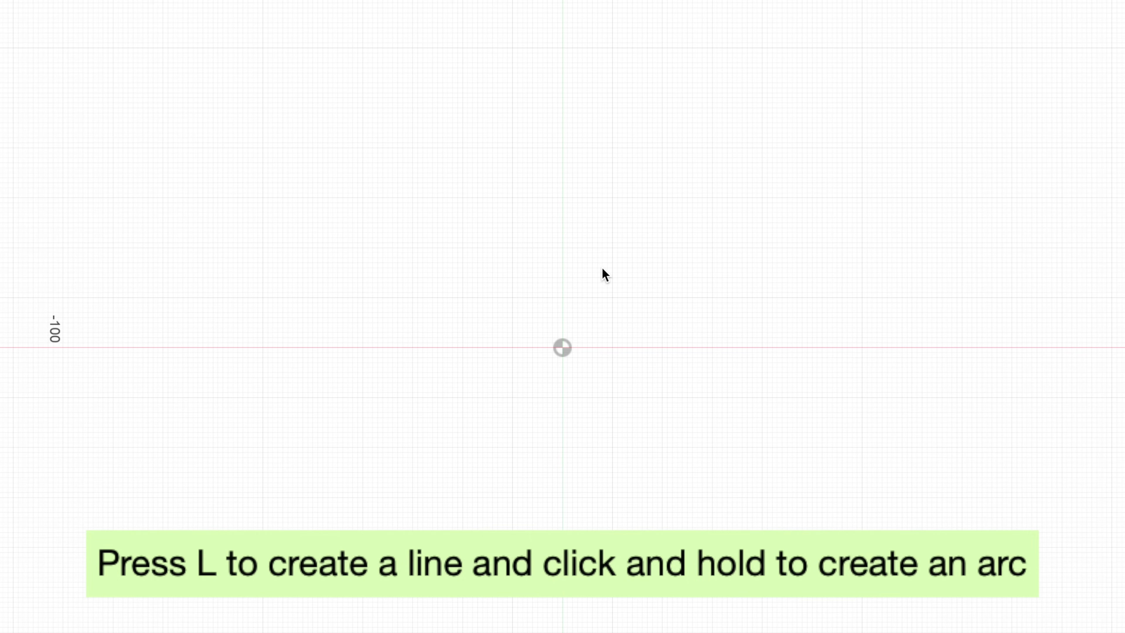
- Draw a closed profile of a line and tangent arcs starting from the sketch origin
key("l")
left_click(563, 348)
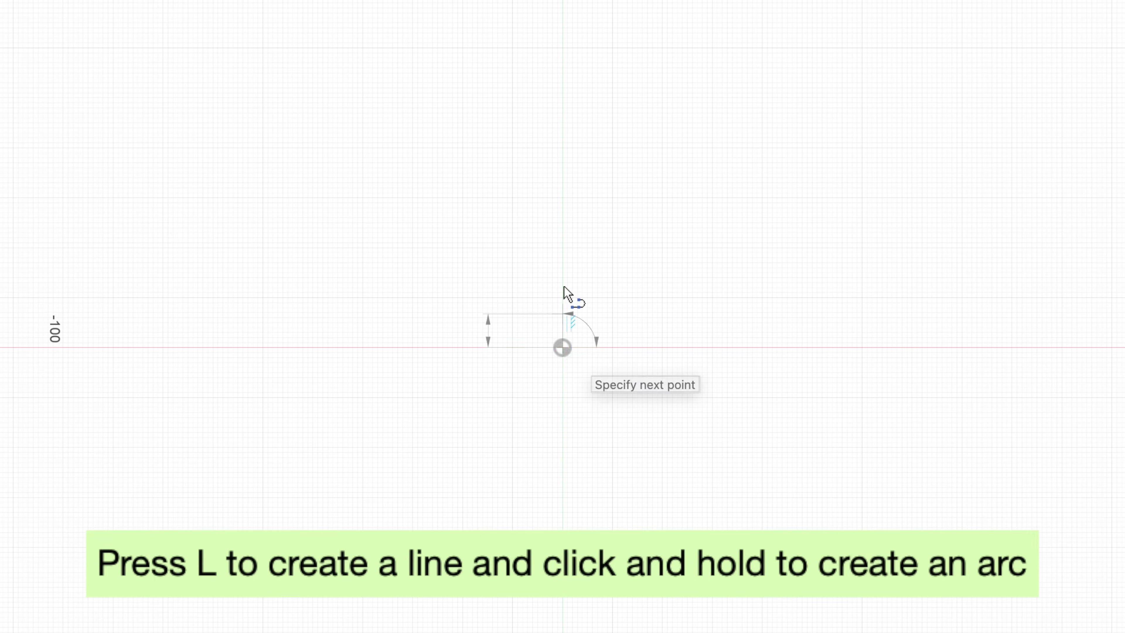
left_click_drag(563, 249, 780, 141)
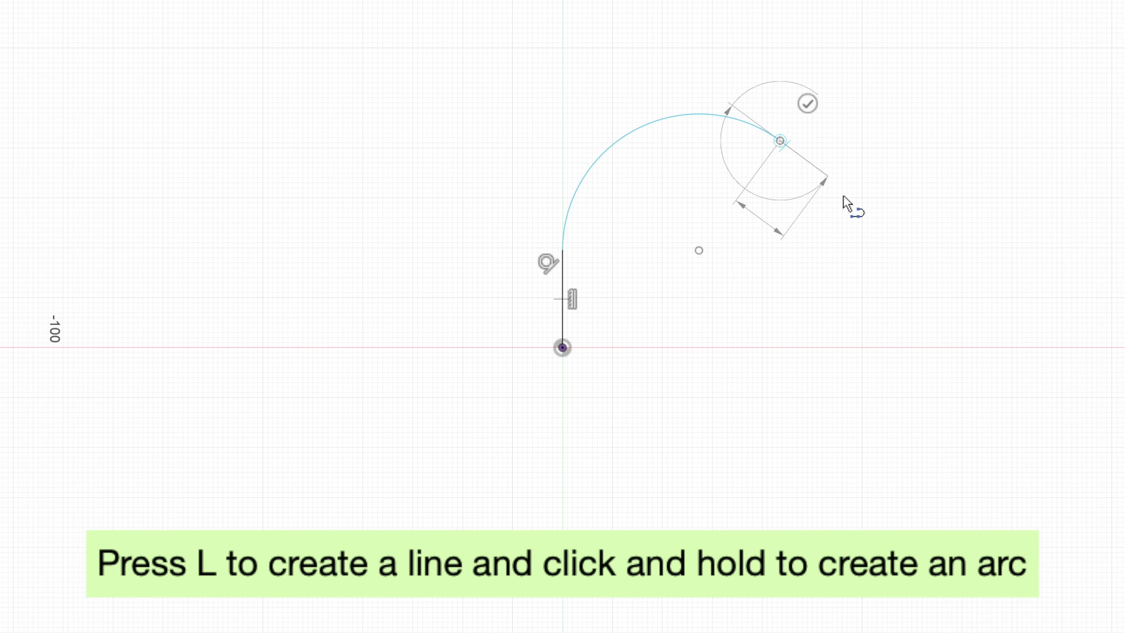
left_click(874, 210)
left_click_drag(873, 209, 855, 368)
mouse_move(759, 412)
left_mouse_down()
mouse_move(626, 393)
mouse_move(568, 348)
left_mouse_up()
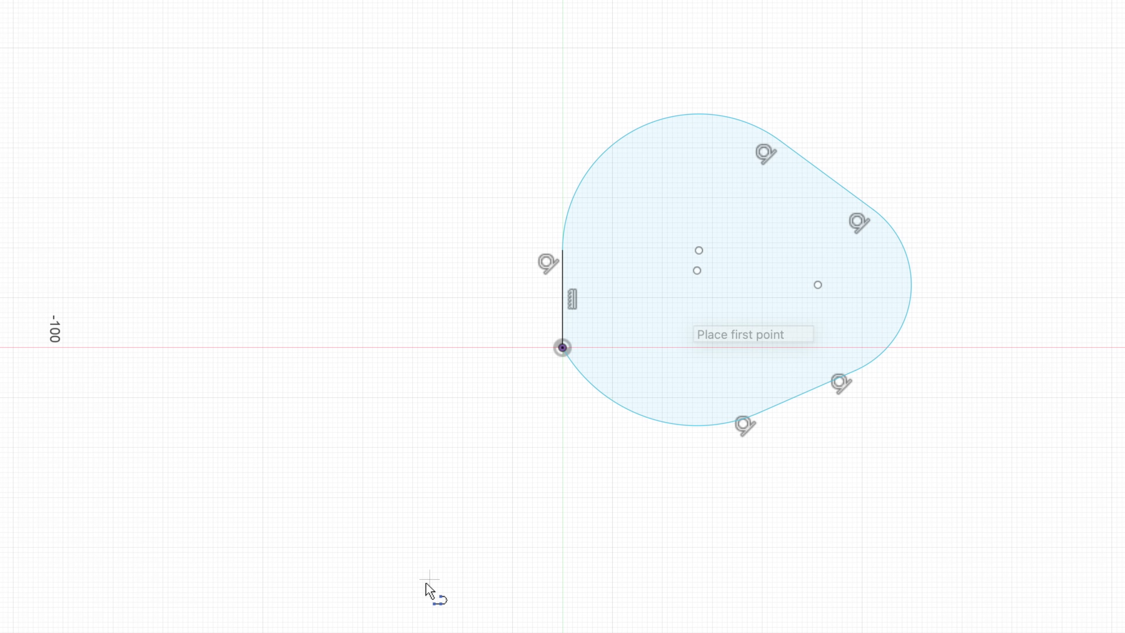
- Draw a 42 mm diameter circle and a 42 × 42 rectangle from the origin
key("c")
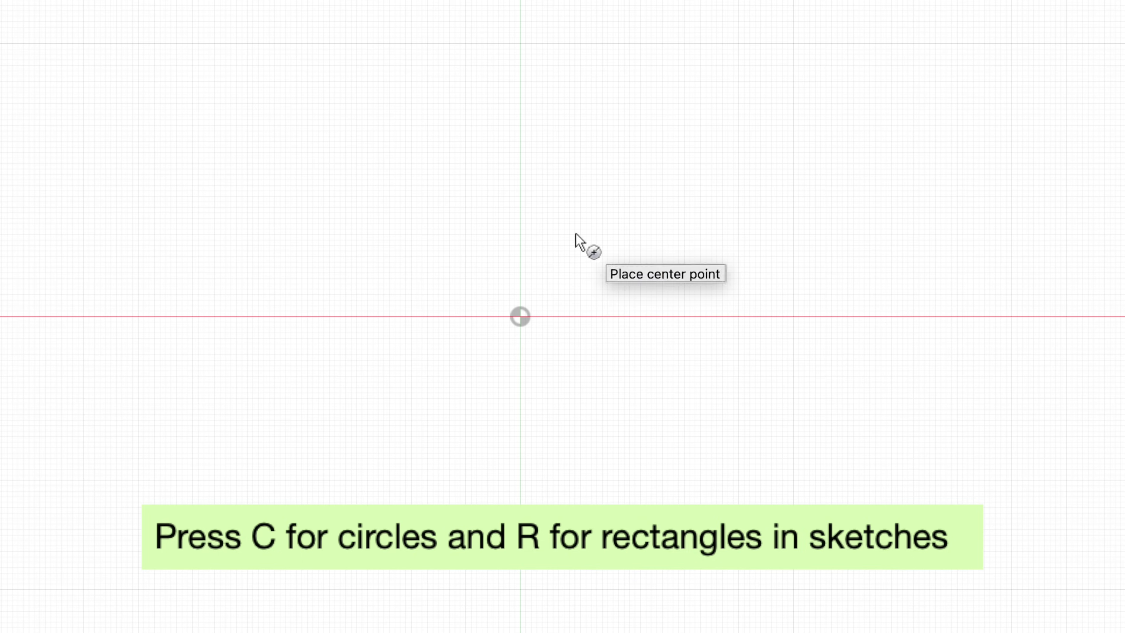
left_click(520, 316)
type("42")
key("Return")
key("r")
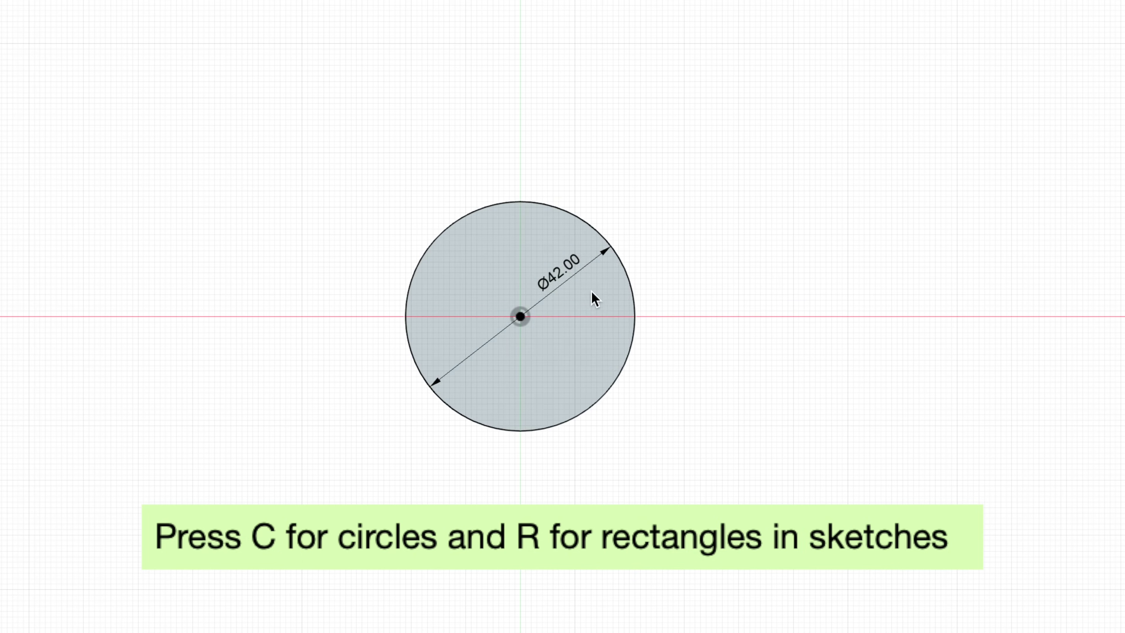
left_click(520, 316)
type("42")
key("Tab")
type("42")
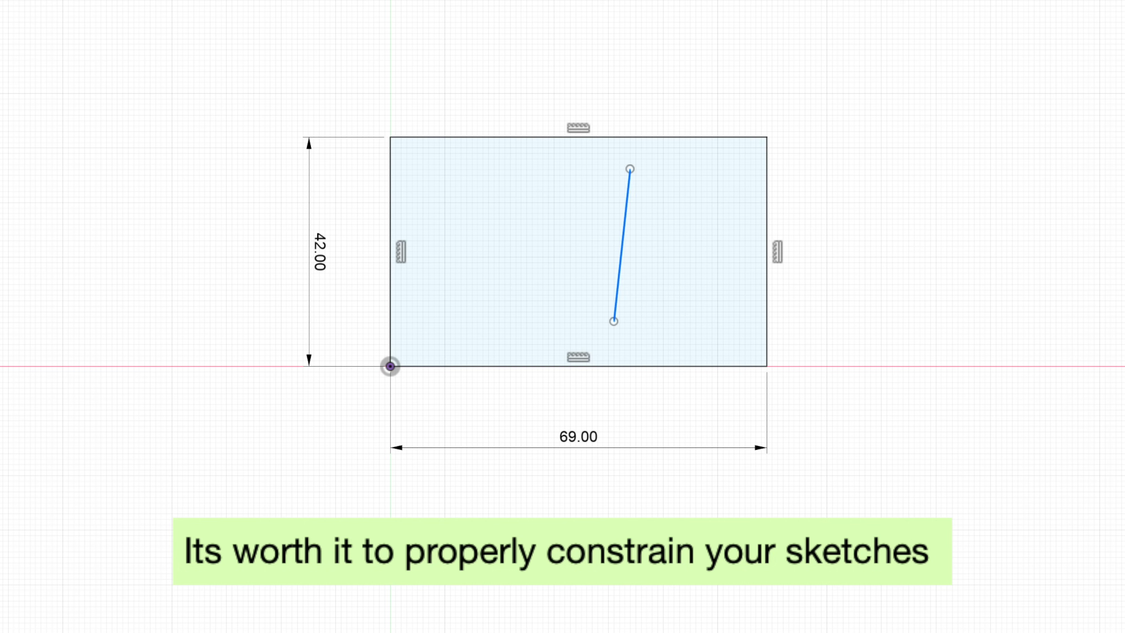
- Make the line a vertical, midpoint-centred construction line and centre the Ø18 circle on it
left_click(622, 245)
left_click(578, 138)
left_click(578, 366)
key("x")
key("c")
left_click(578, 251)
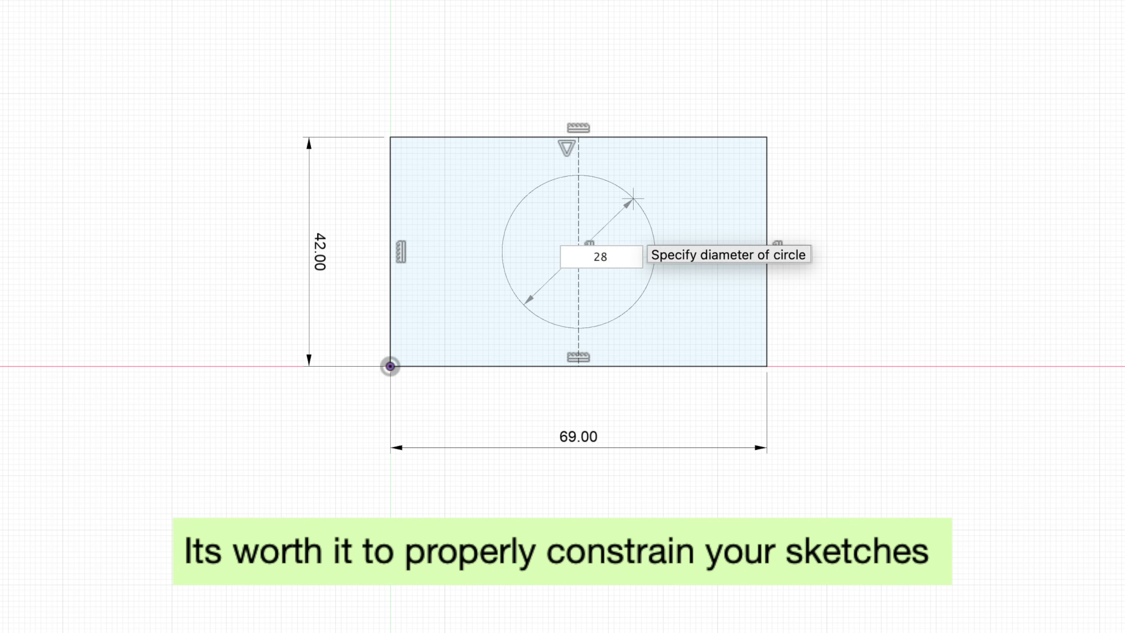
key("Return")
key("e")
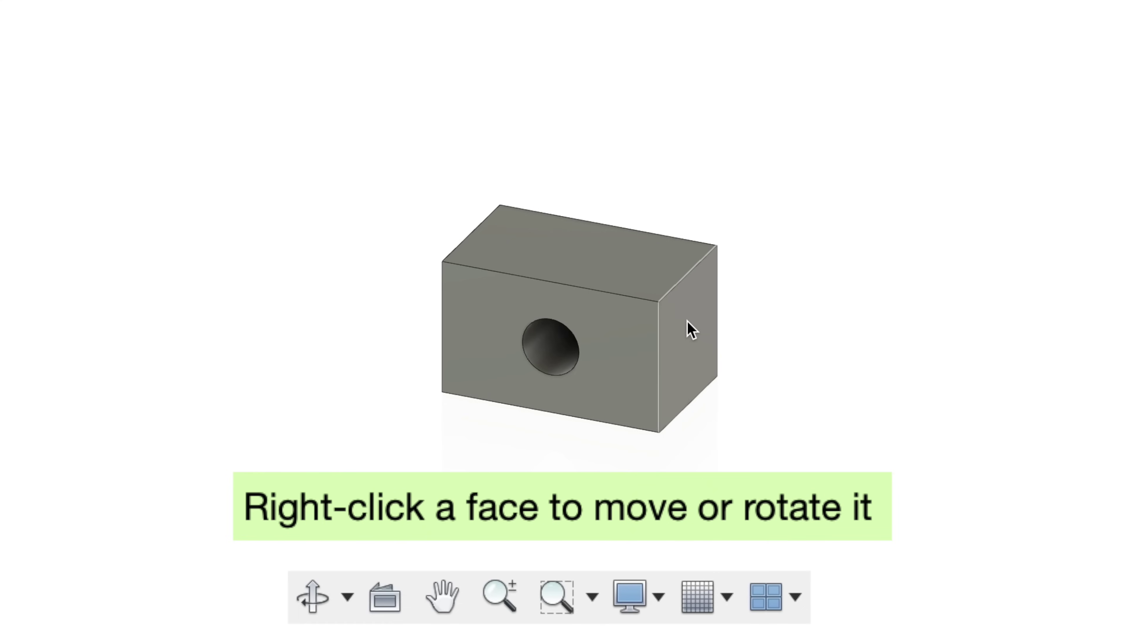
- Rotate the block's right end face into a slope with Move/Copy and view it head-on
right_click(689, 330)
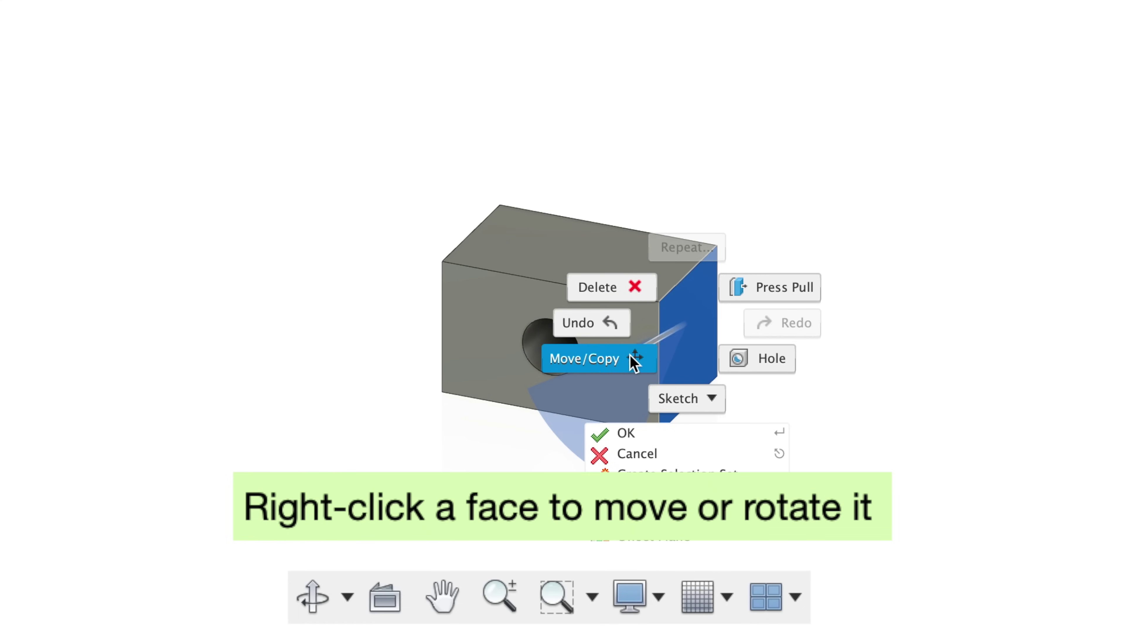
left_click(620, 362)
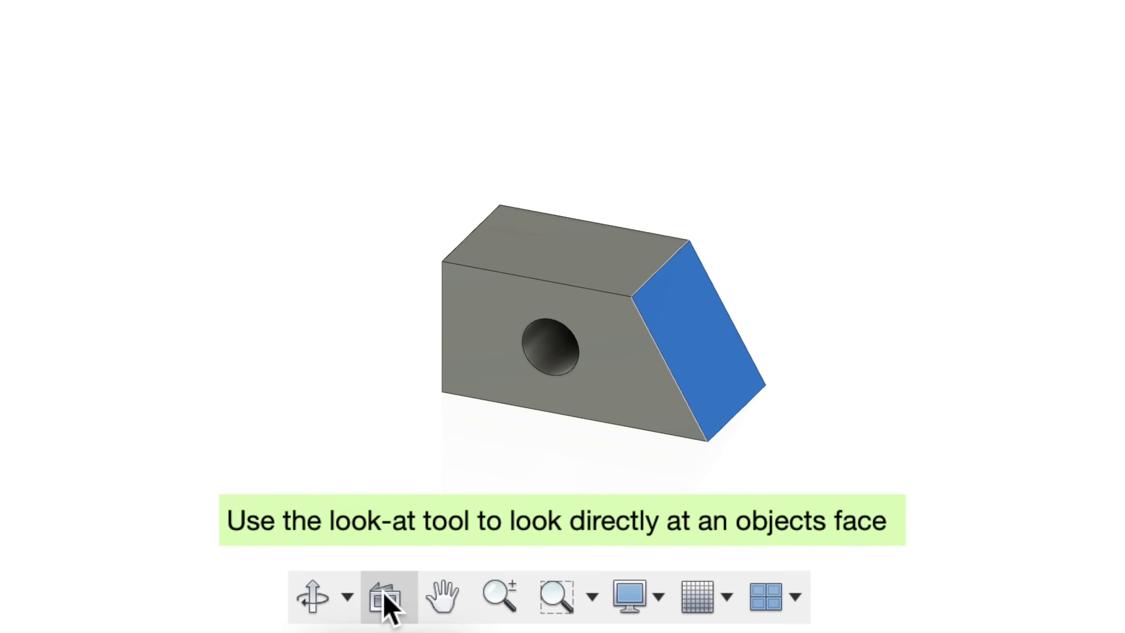
left_click(384, 594)
- Select the block's holed face and view it straight on with Look At
left_click(507, 460)
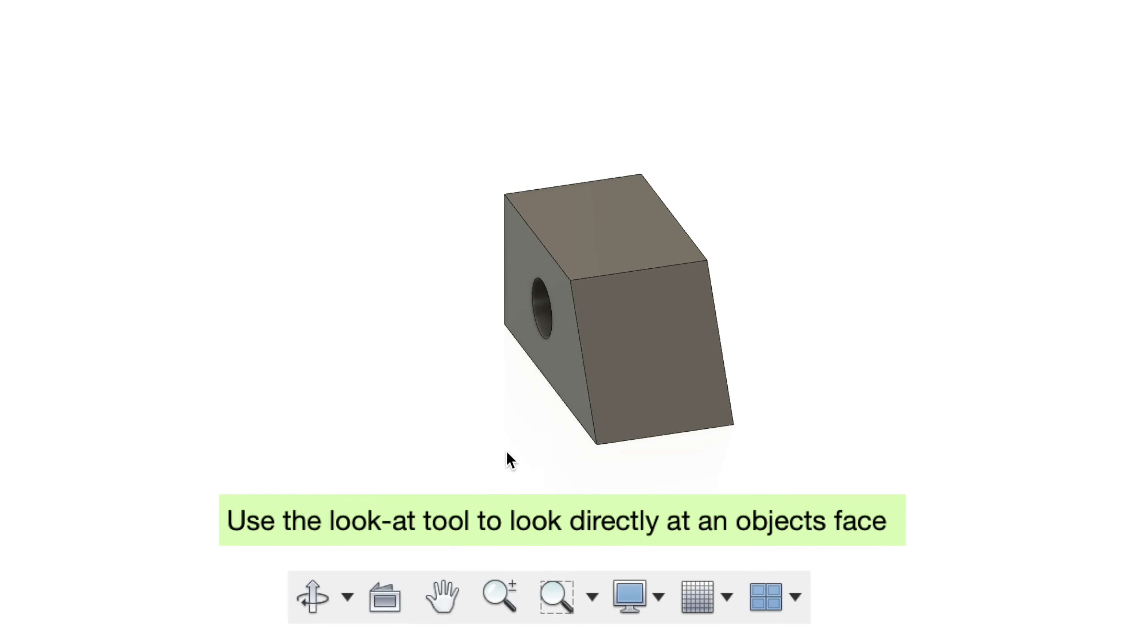
left_click(567, 373)
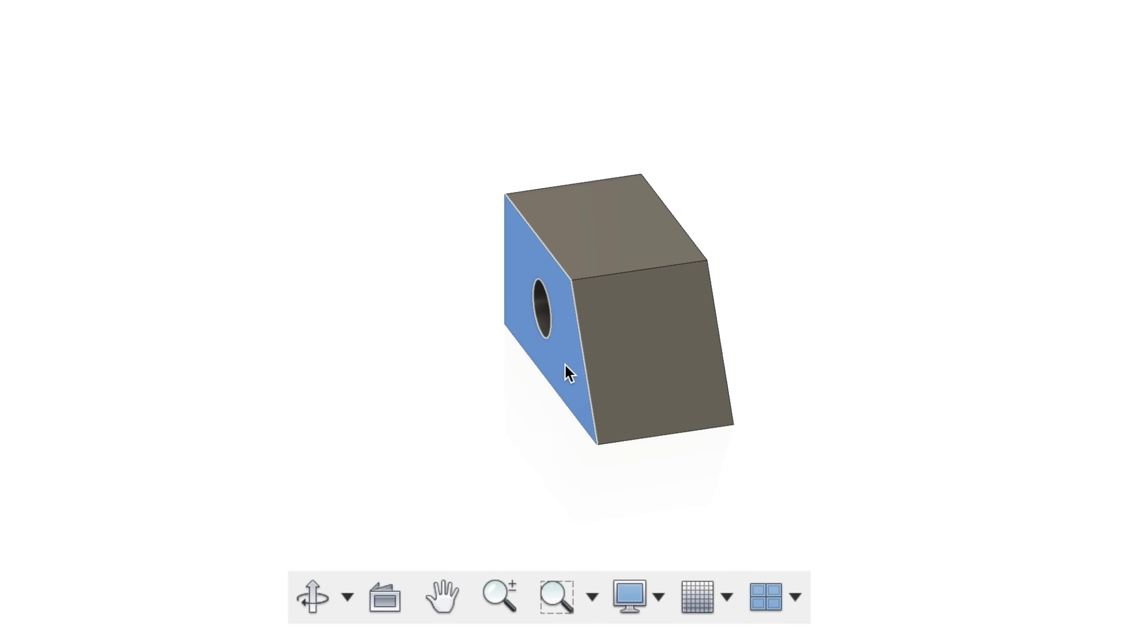
left_click(384, 596)
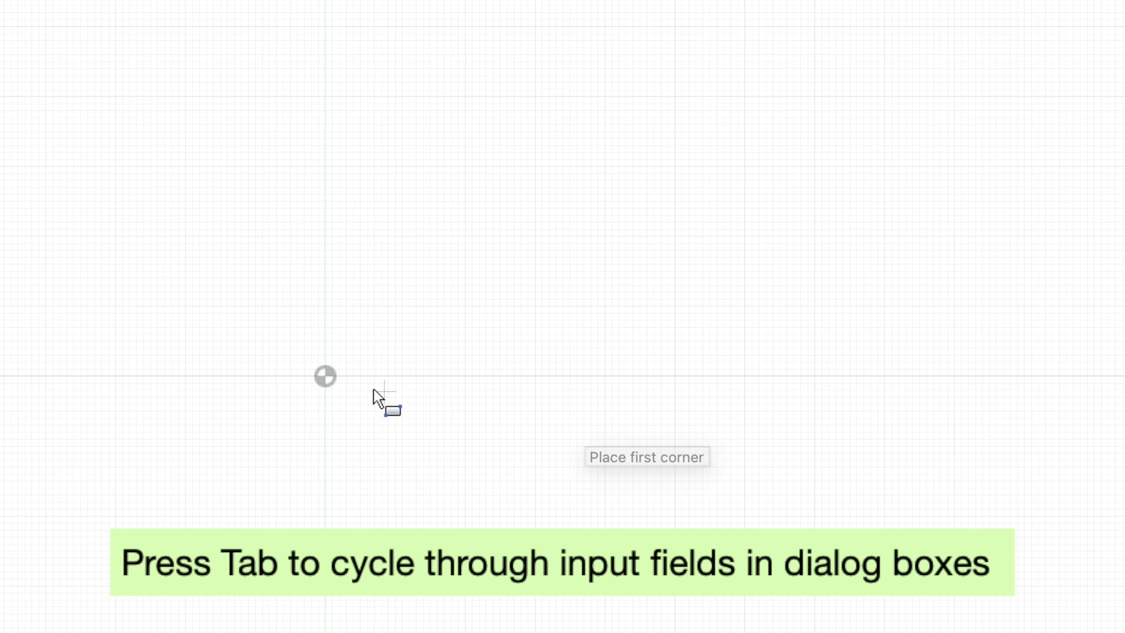
- Draw a rectangle from the origin with its height locked at 42 mm and width at 69 mm
left_click(326, 376)
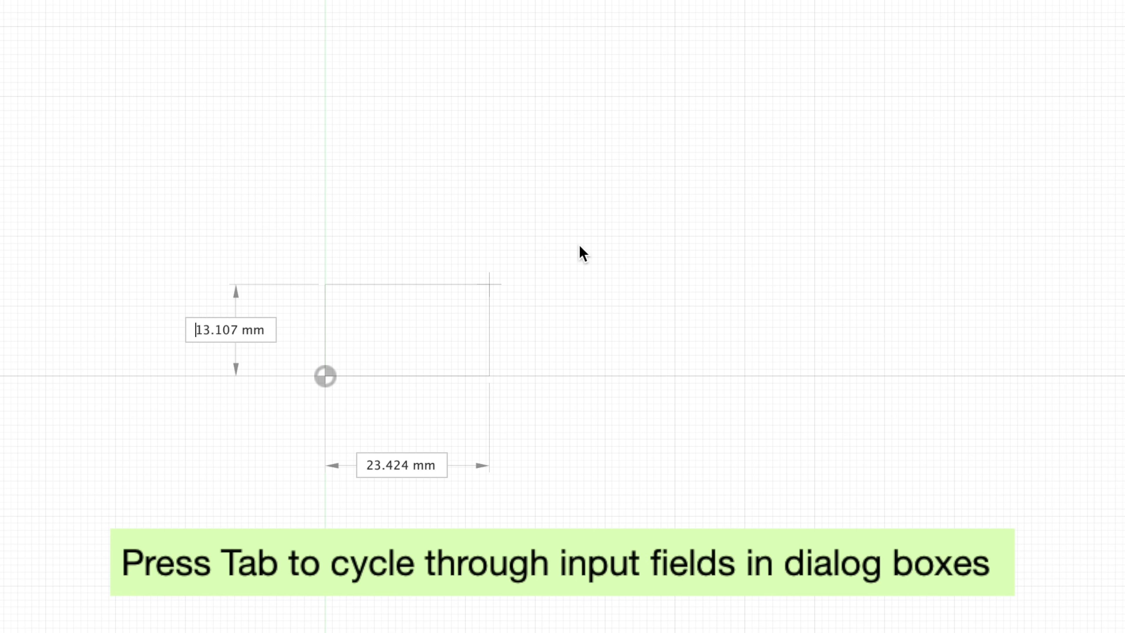
key("Tab")
key("Tab")
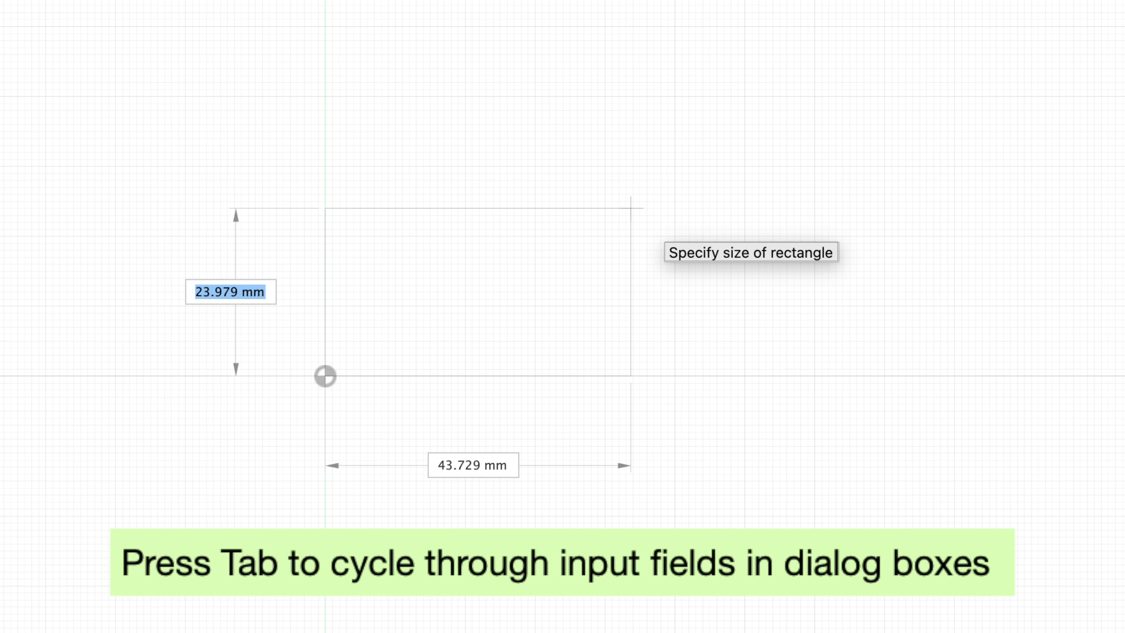
key("Tab")
key("Tab")
key("Tab")
key("Tab")
type("4")
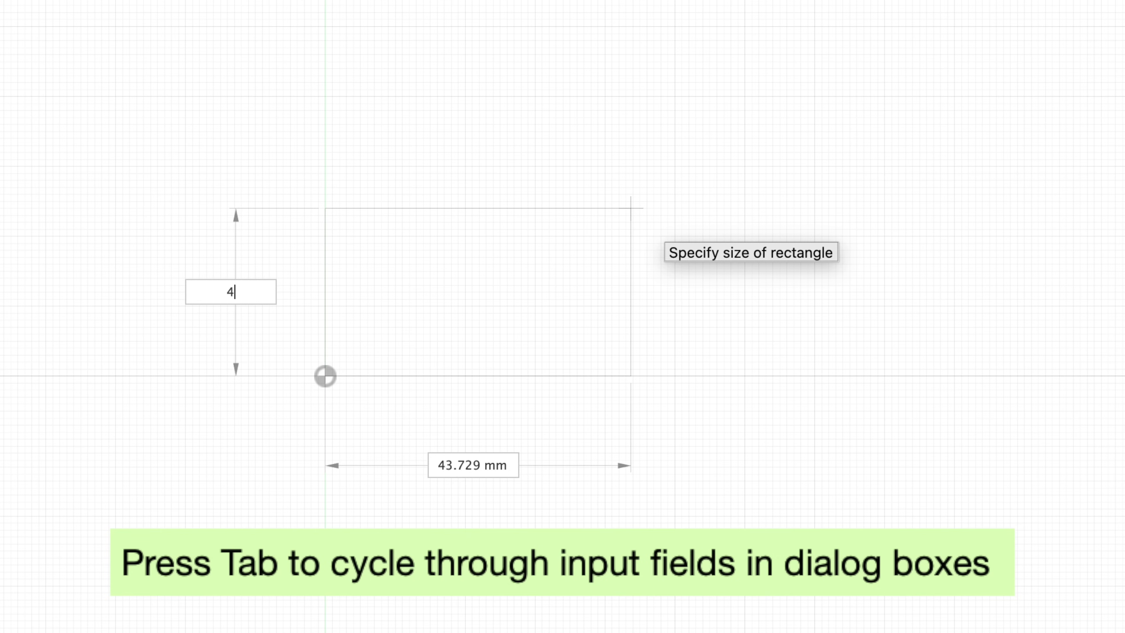
type("2")
key("Tab")
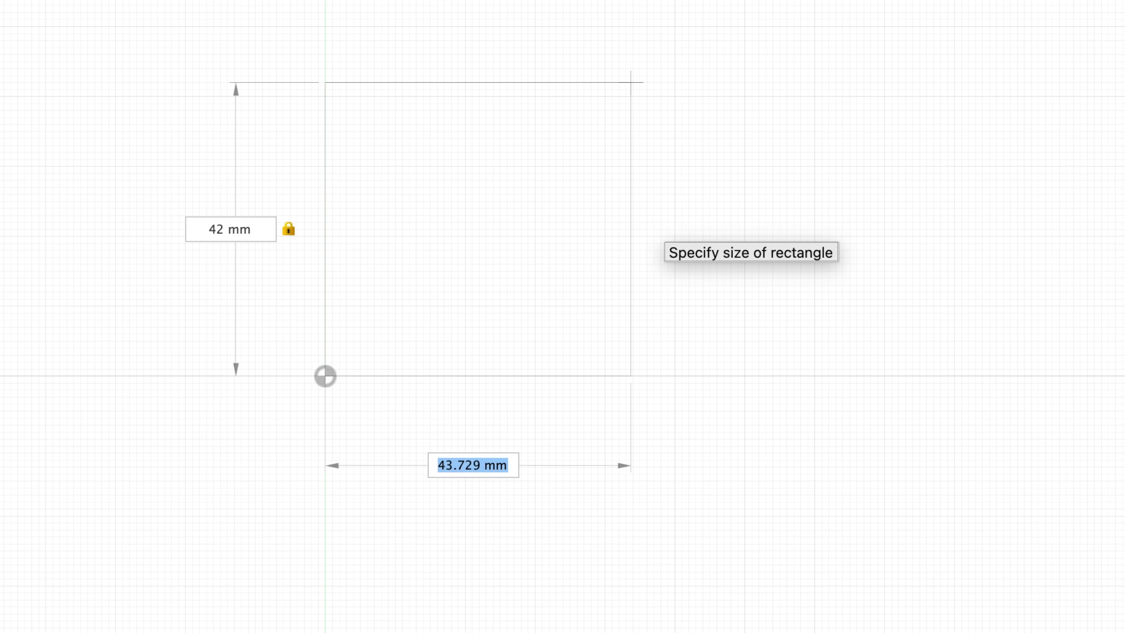
key("Tab")
key("Tab")
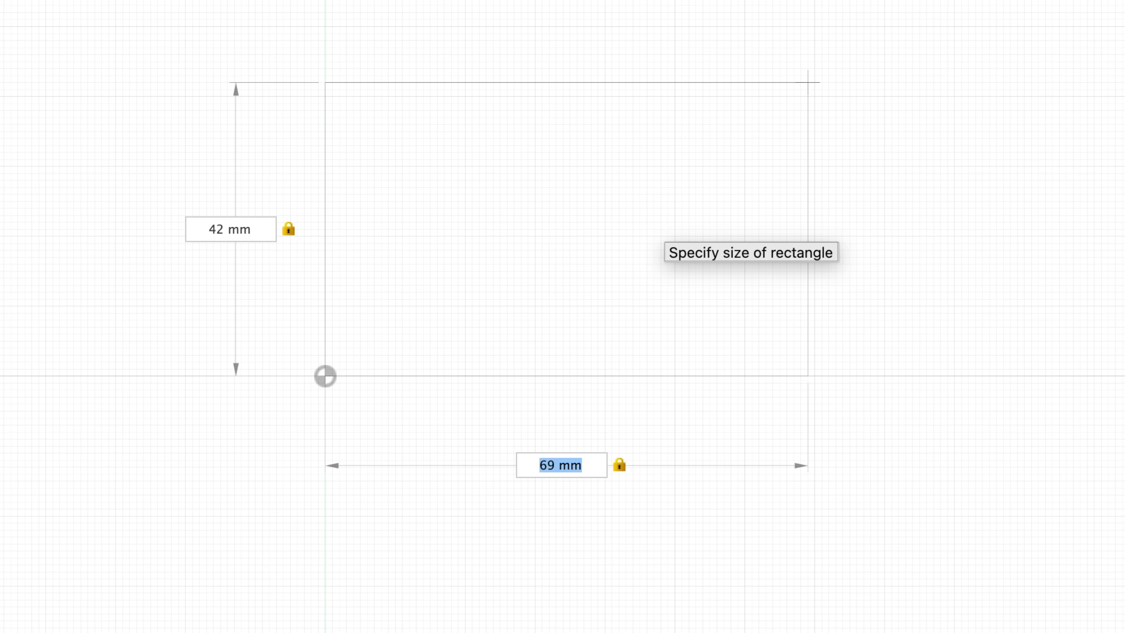
key("Tab")
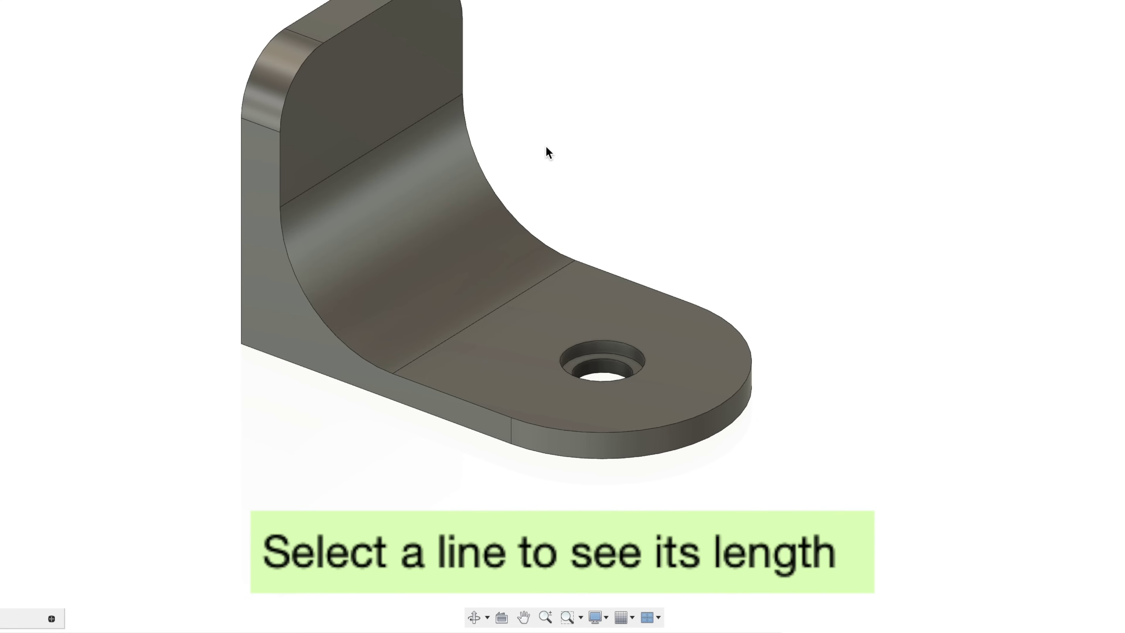
- Read the bend edge length, the bend radius and the bolt hole diameter
left_click(502, 309)
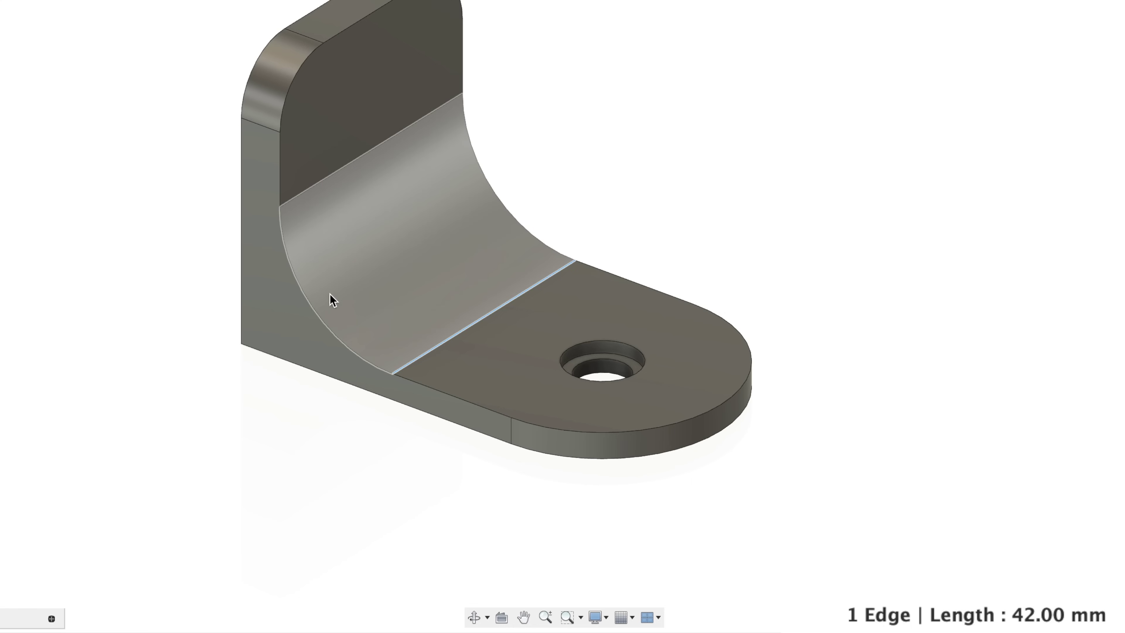
left_click(298, 289)
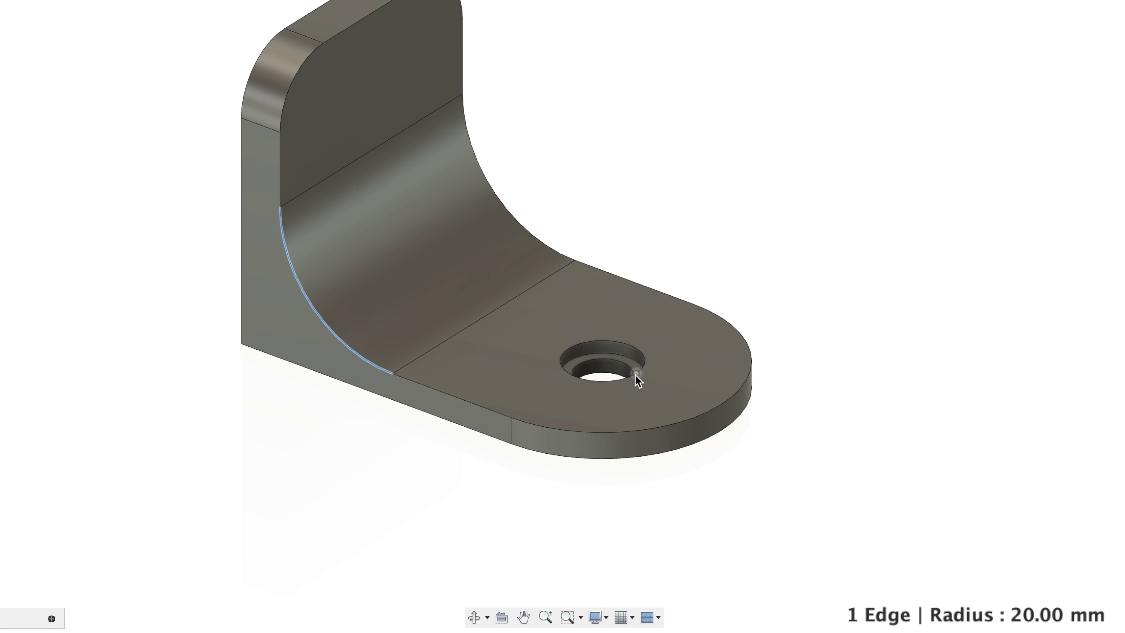
left_click(624, 379)
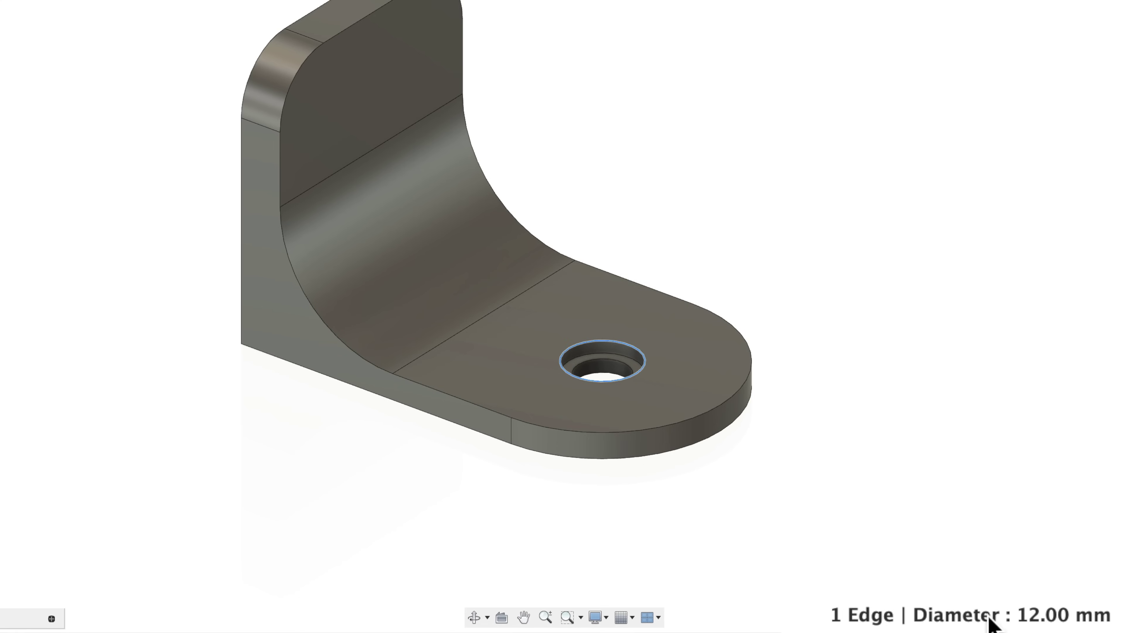
left_click(920, 437)
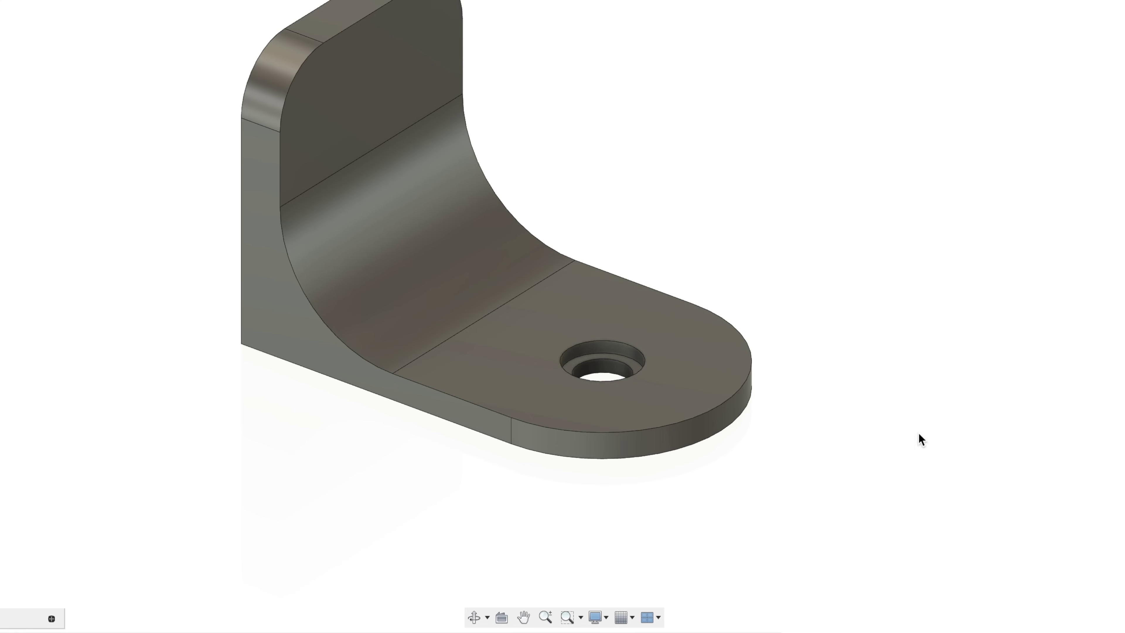
- Measure the upright face area, its thickness, and the 15.00 mm hole-to-end-edge distance
left_click(322, 93)
middle_click_drag(342, 233, 324, 257, "shift")
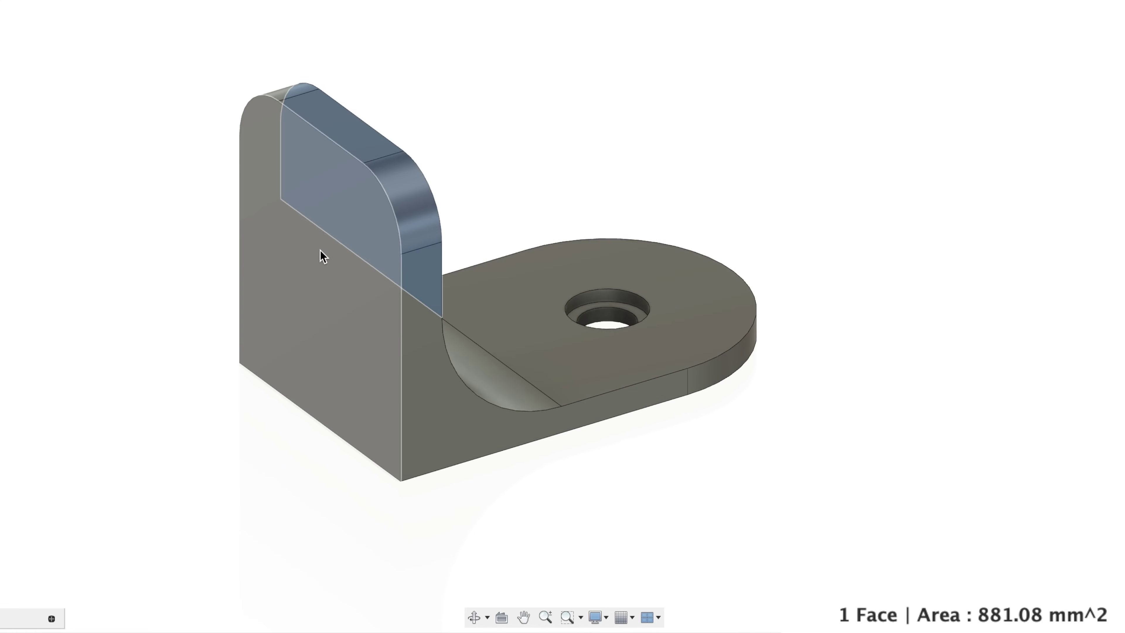
left_click(324, 256)
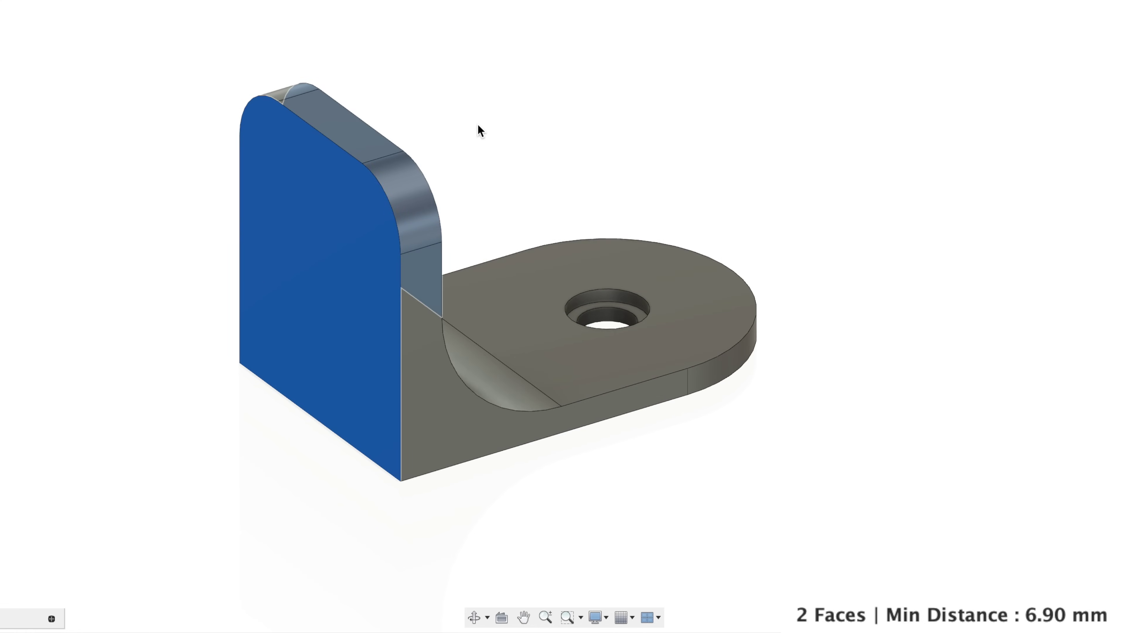
scroll(478, 125, "left", 5, "shift")
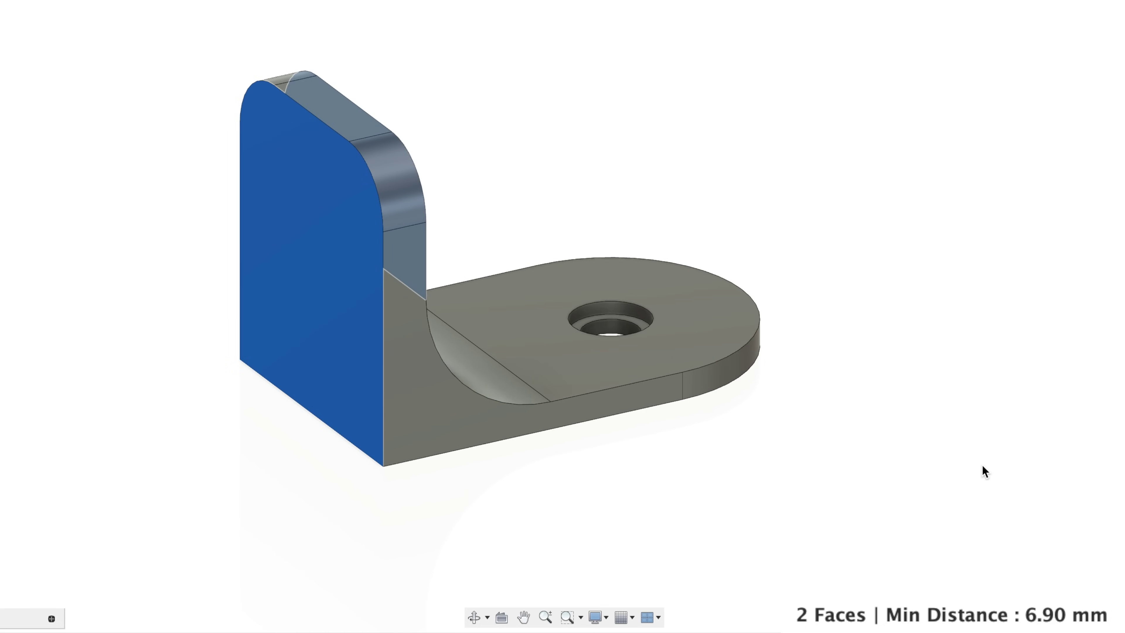
scroll(986, 472, "left", 5, "shift")
left_click(398, 331)
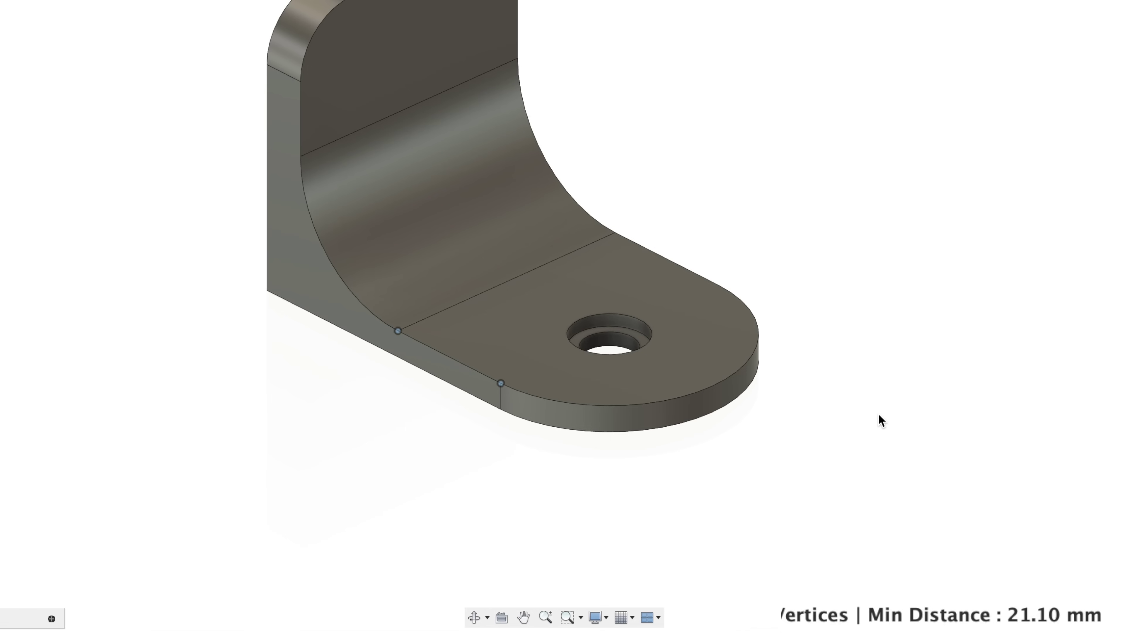
left_click(628, 353)
left_click(655, 403)
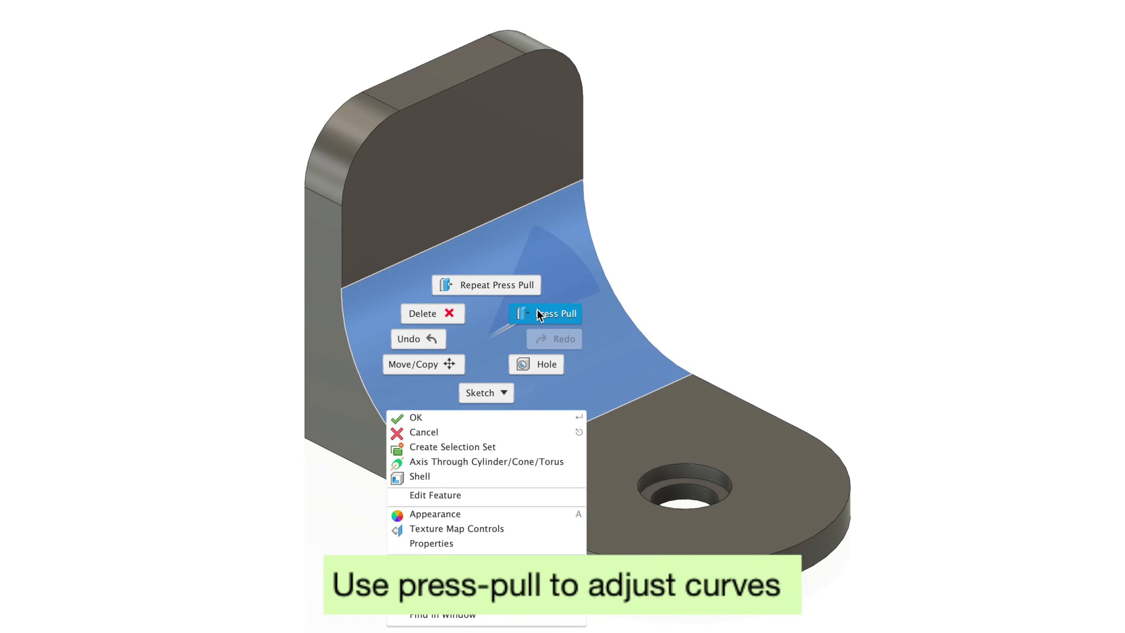
- Press-pull the curved inner bend face to an offset of about 29 mm
left_click(538, 314)
mouse_move(503, 347)
left_mouse_down()
mouse_move(519, 341)
mouse_move(474, 372)
mouse_move(515, 340)
left_mouse_up()
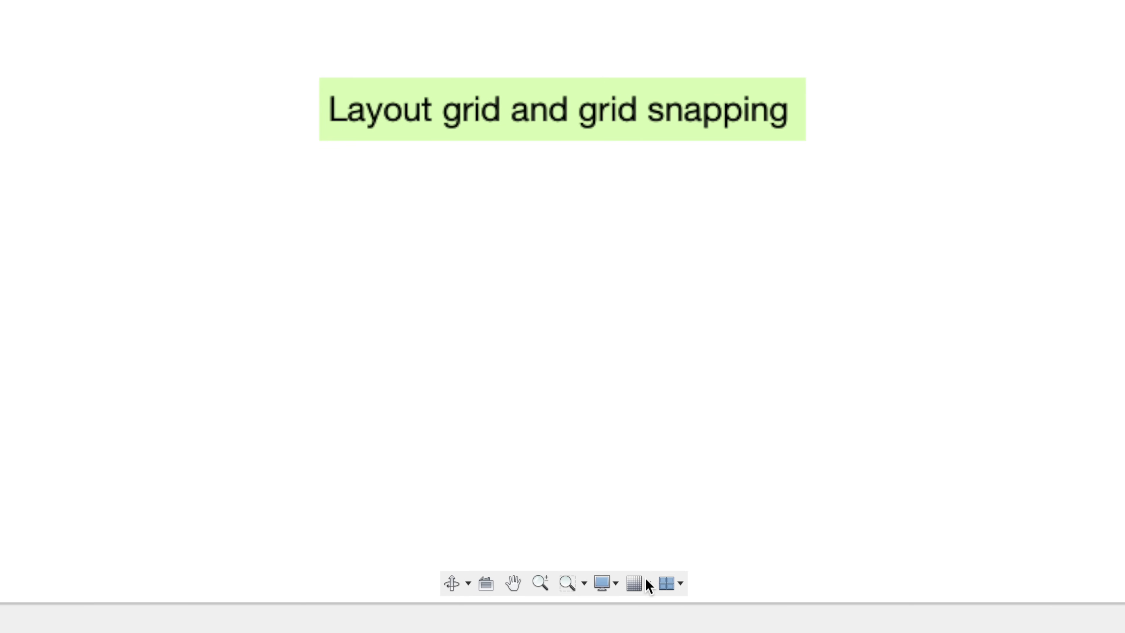
- Turn on Snap to Grid and extrude a grid-snapped rectangle at the origin into a box
left_click(645, 583)
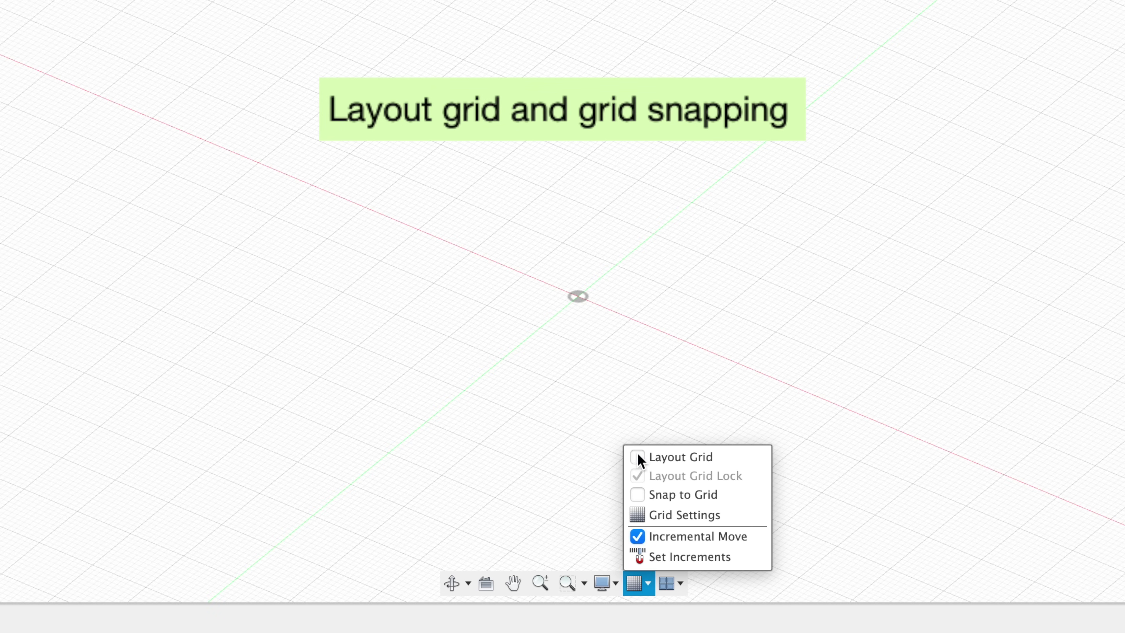
left_click(638, 494)
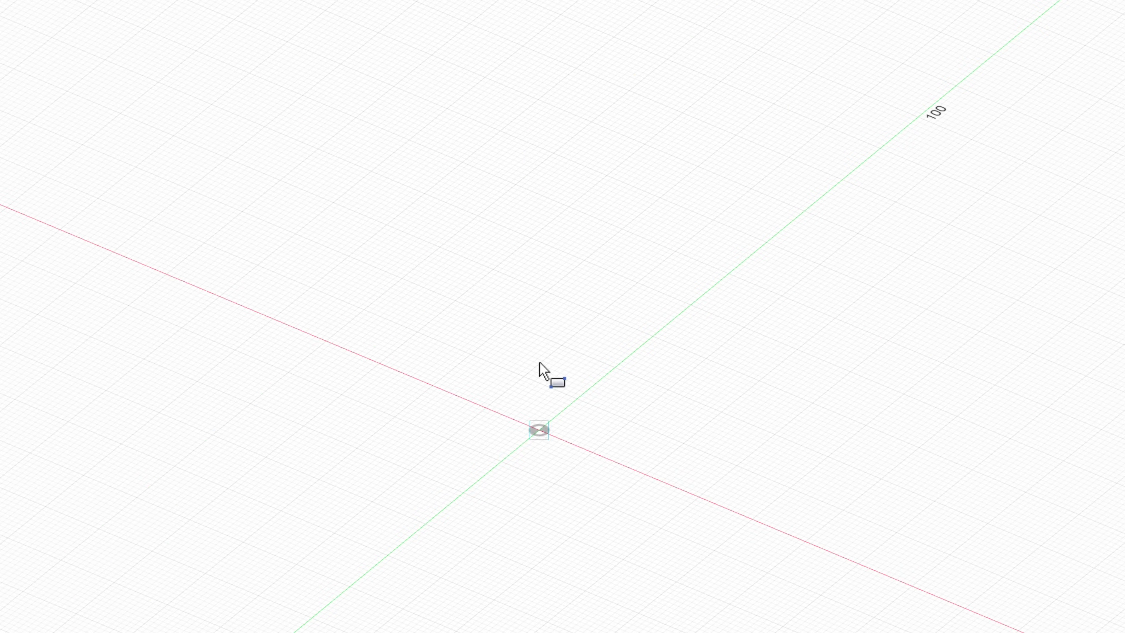
left_click(538, 430)
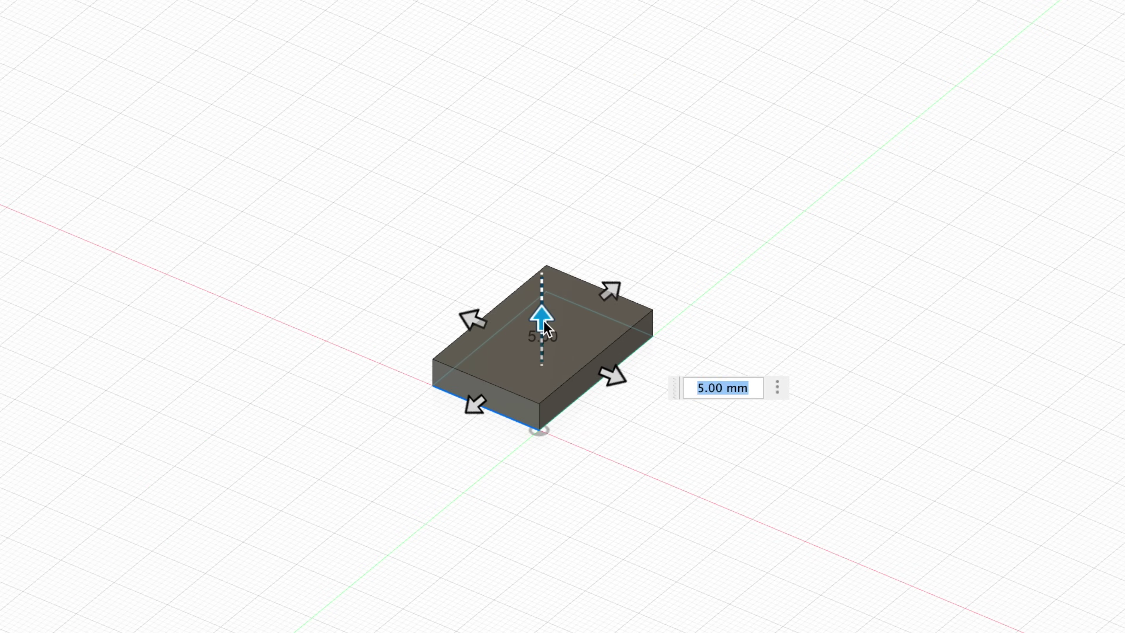
left_click_drag(540, 322, 543, 241)
key("Return")
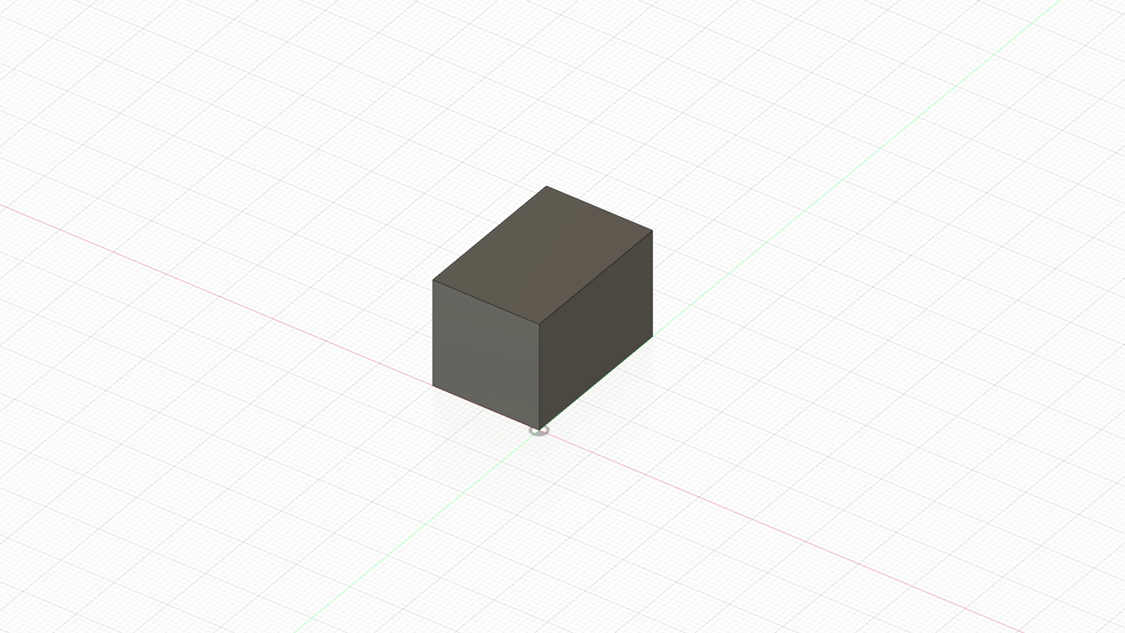
- Sketch a second grid-snapped rectangle beside the box
key("r")
left_click(539, 429)
left_click(722, 410)
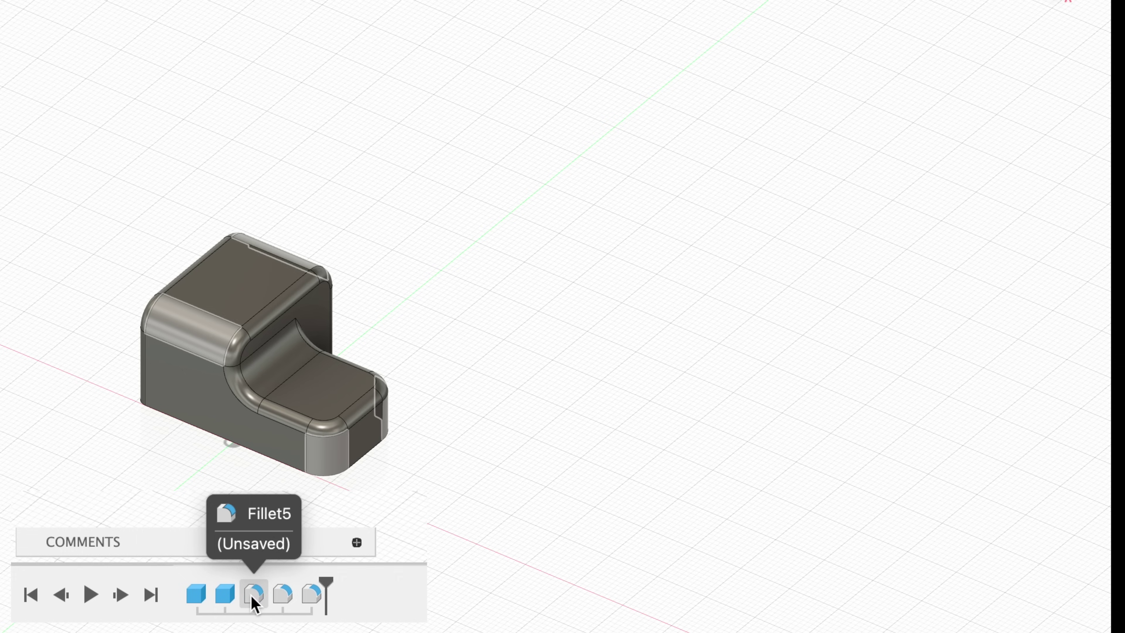
- Edit both fillet features in the timeline, reducing their radius from 5 mm to 2 mm
double_click(250, 595)
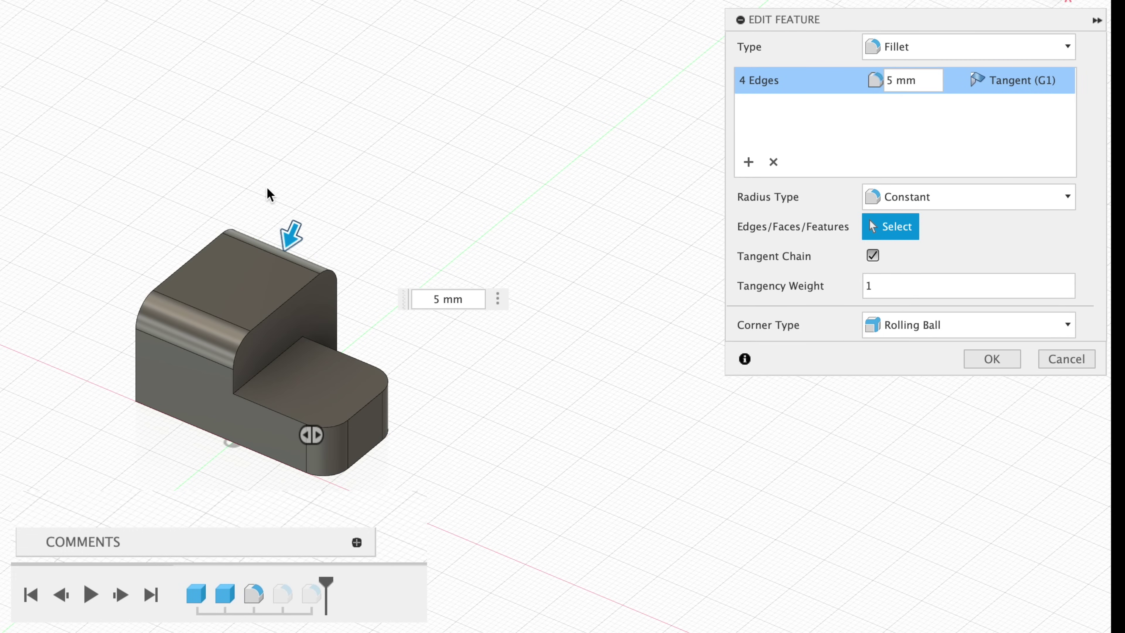
left_click_drag(938, 80, 868, 79)
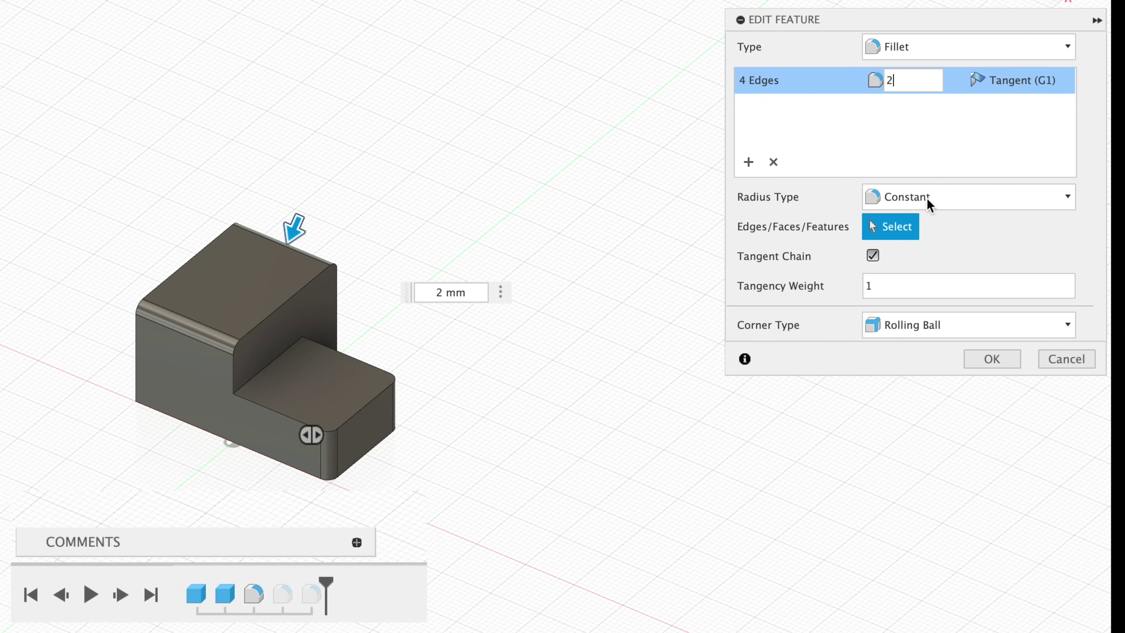
left_click(1019, 360)
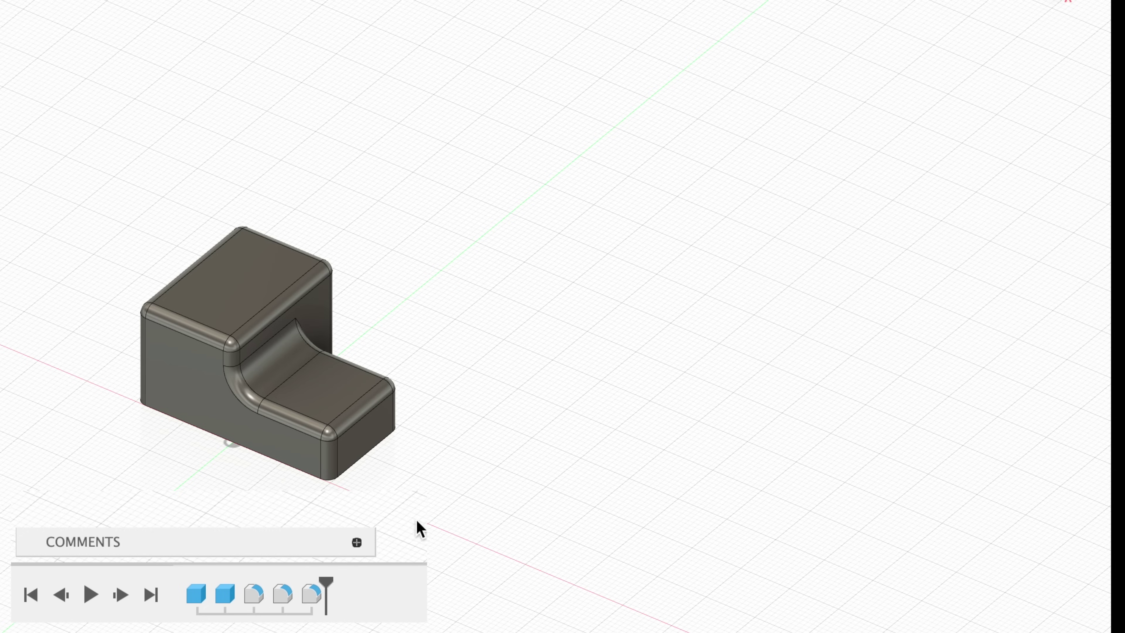
double_click(282, 594)
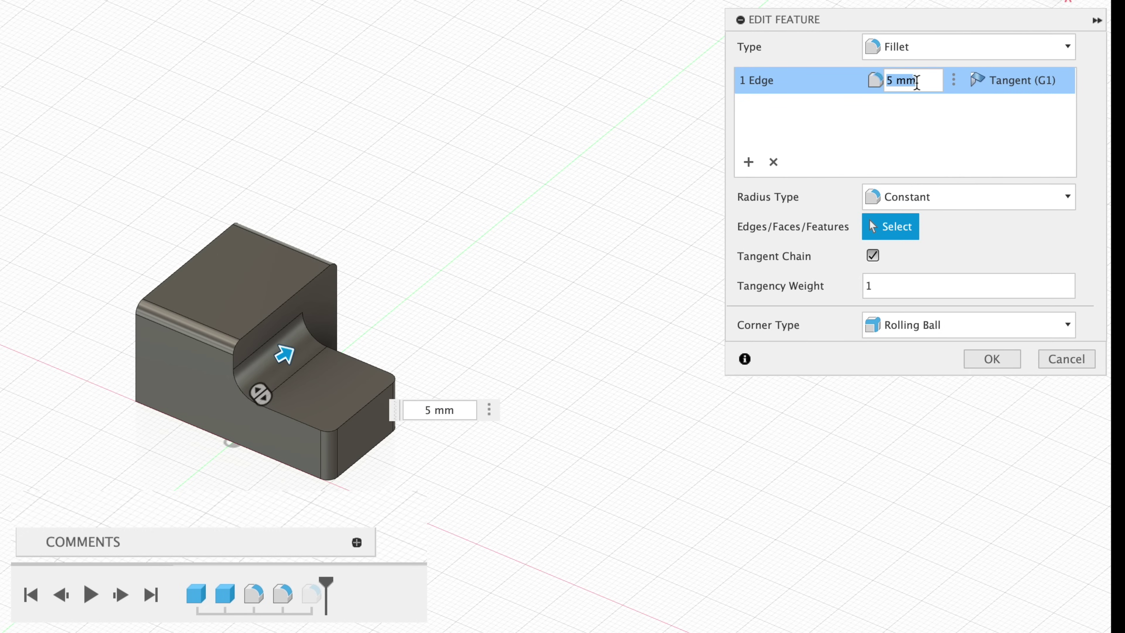
type("2")
left_click(987, 360)
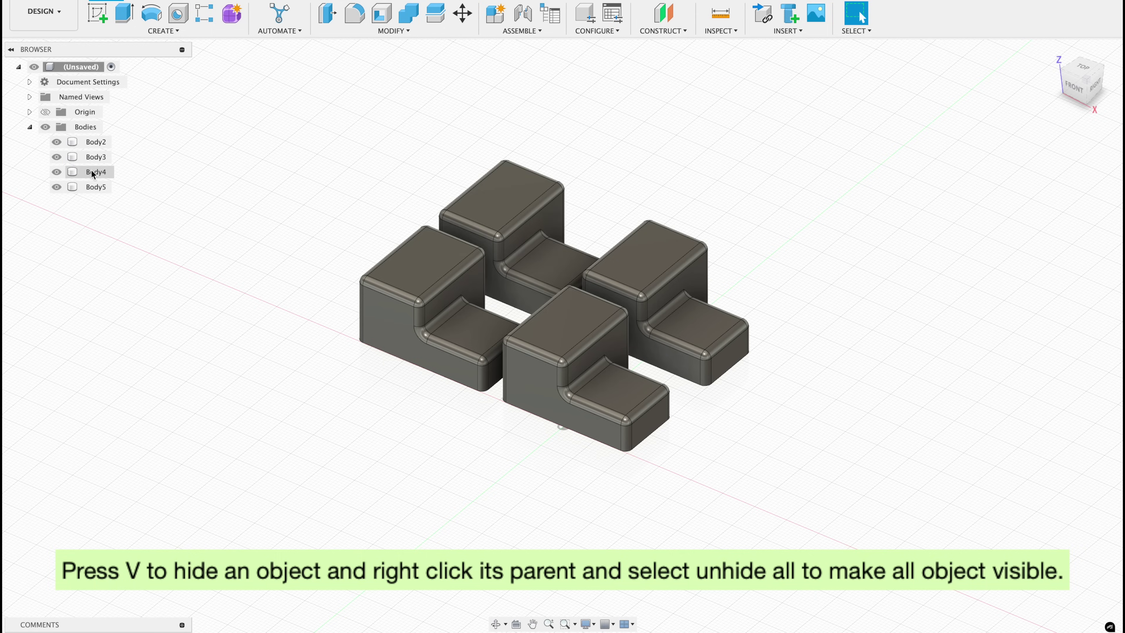
left_click(56, 142)
left_click(57, 157)
left_click(56, 172)
left_click(56, 187)
left_click(56, 142)
left_click(57, 157)
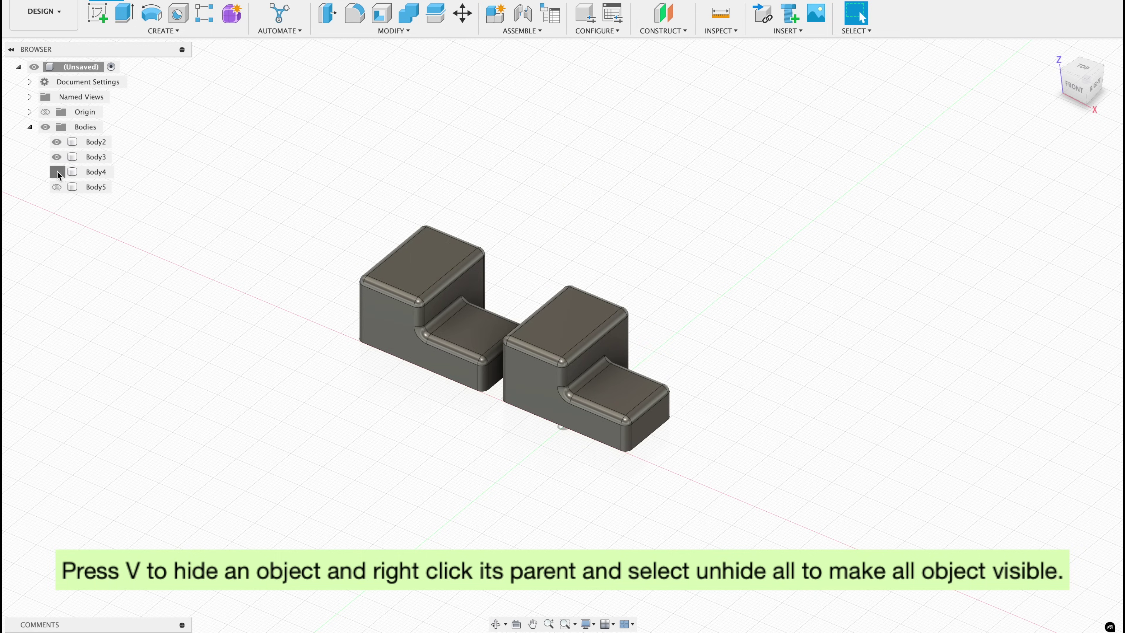
left_click(56, 172)
left_click(57, 186)
left_click(635, 251)
key("v")
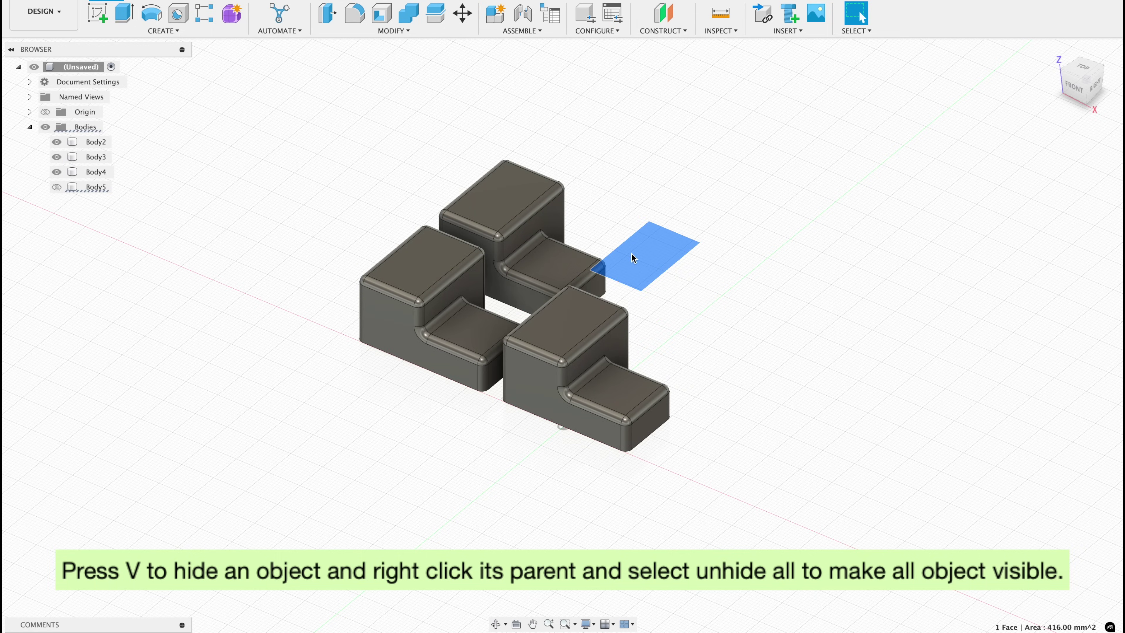
left_click(576, 325)
key("v")
key("v")
left_click(500, 199)
key("v")
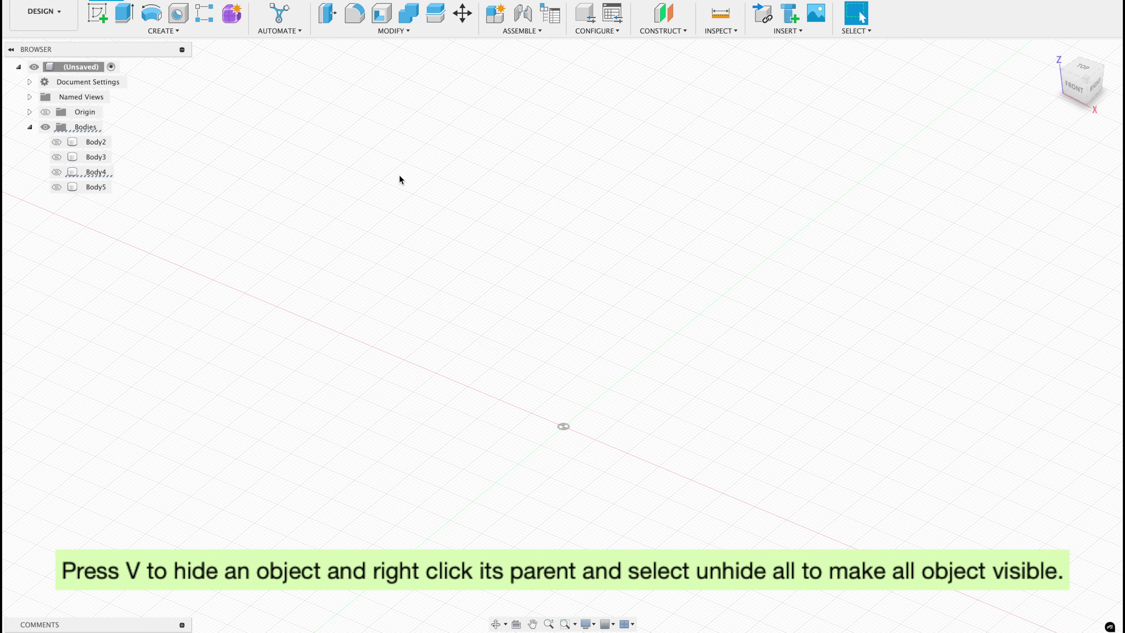
left_click(57, 157)
left_click(56, 172)
left_click(57, 187)
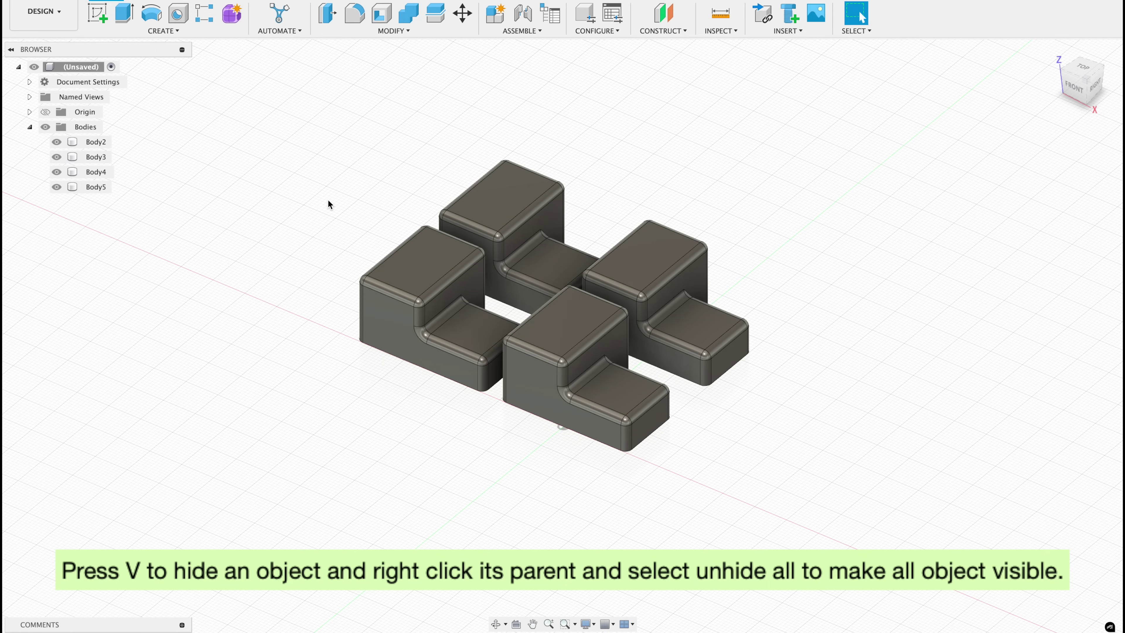
left_click(57, 172)
left_click(56, 187)
left_click(56, 142)
left_click(56, 157)
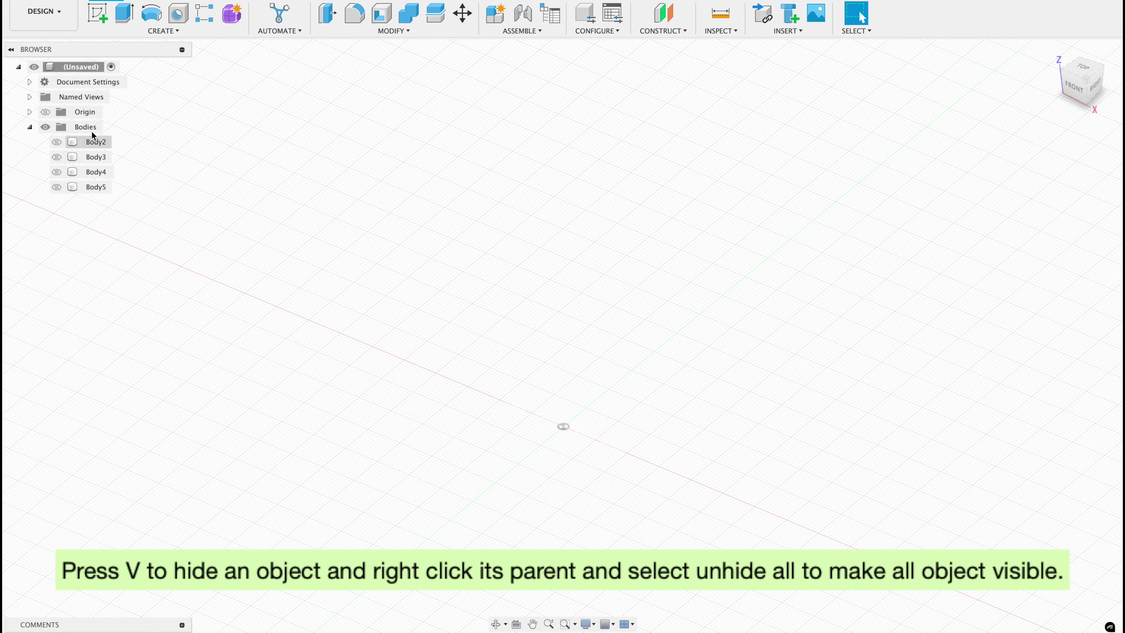
right_click(82, 127)
left_click(133, 197)
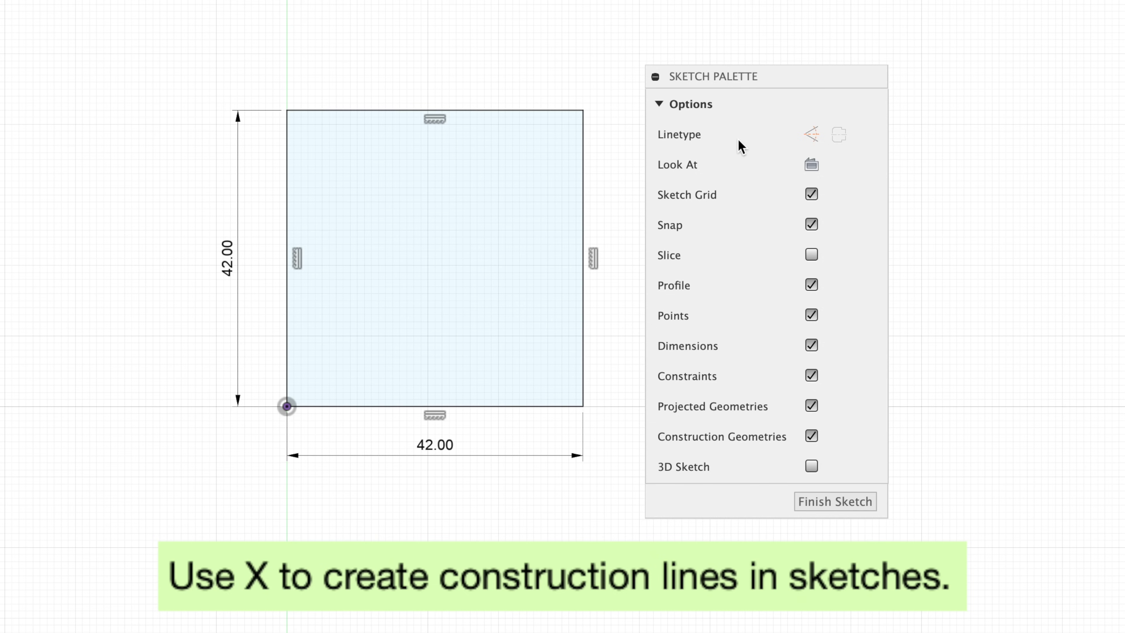
- Split the 42 mm square with a vertical midpoint line and a horizontal construction line
key("x")
key("x")
key("x")
key("x")
left_click(435, 110)
double_click(435, 407)
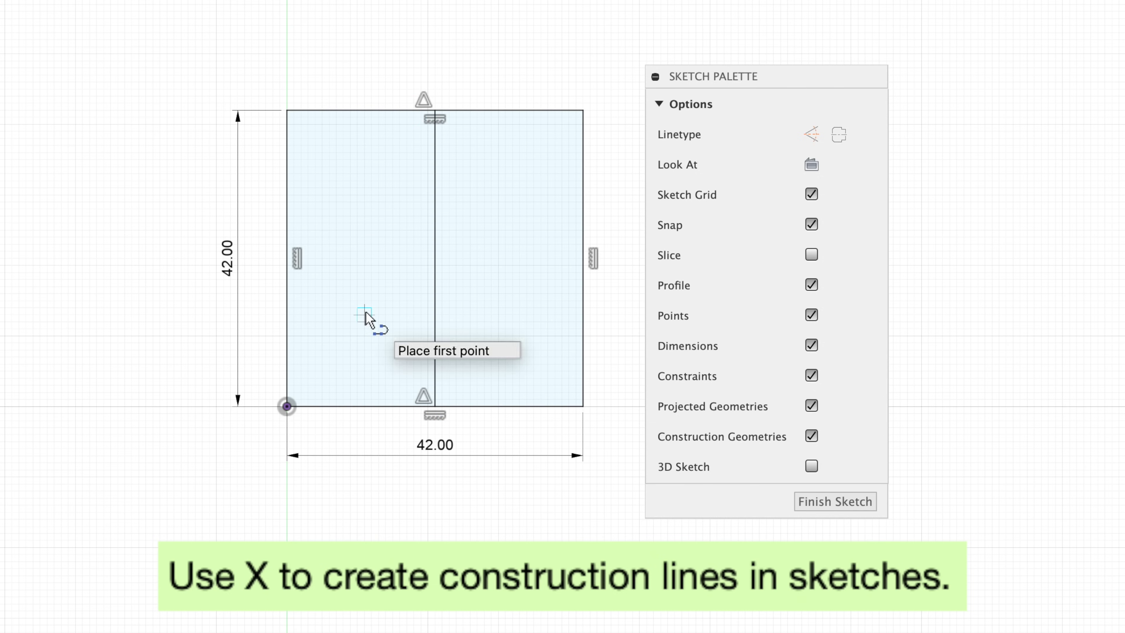
key("x")
left_click(287, 252)
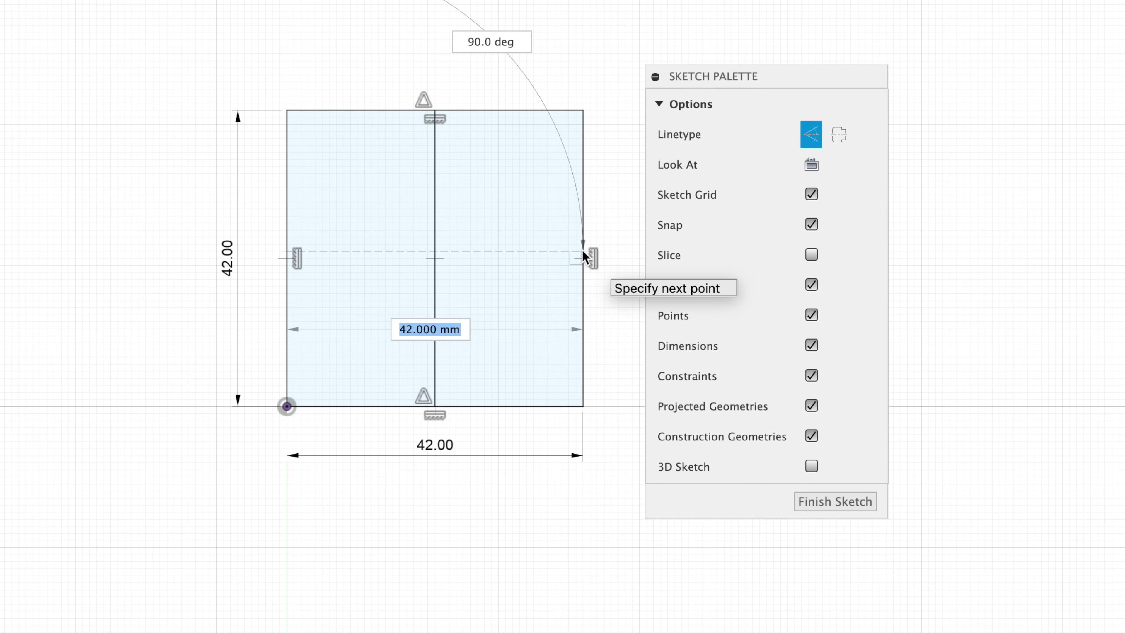
double_click(583, 252)
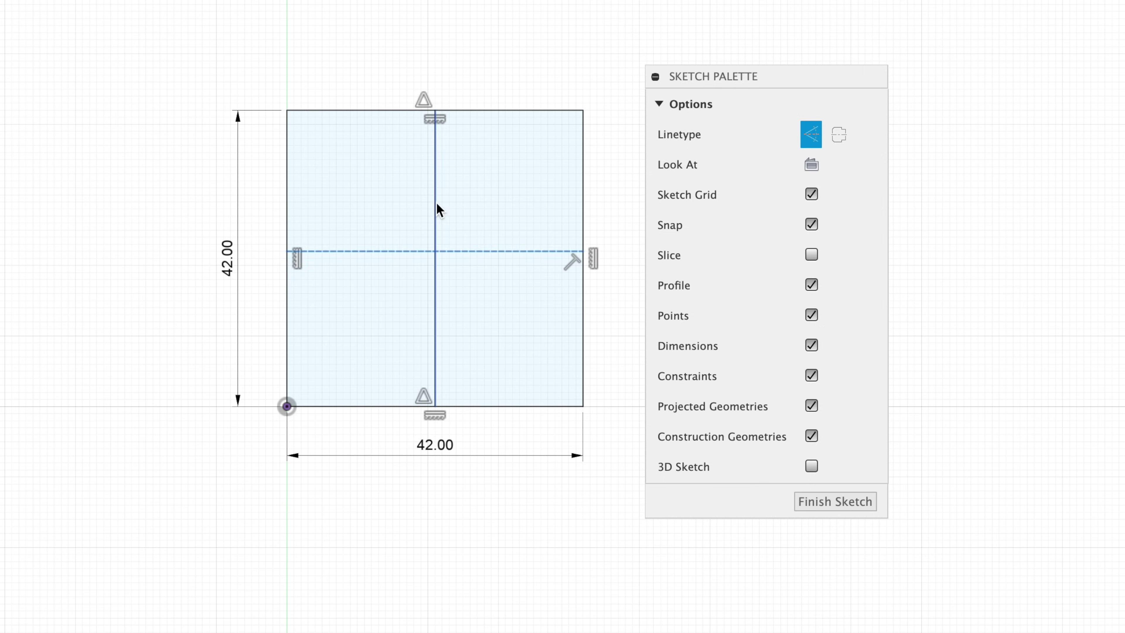
- Extrude the right half to 25 mm and the left half to a lower step
key("e")
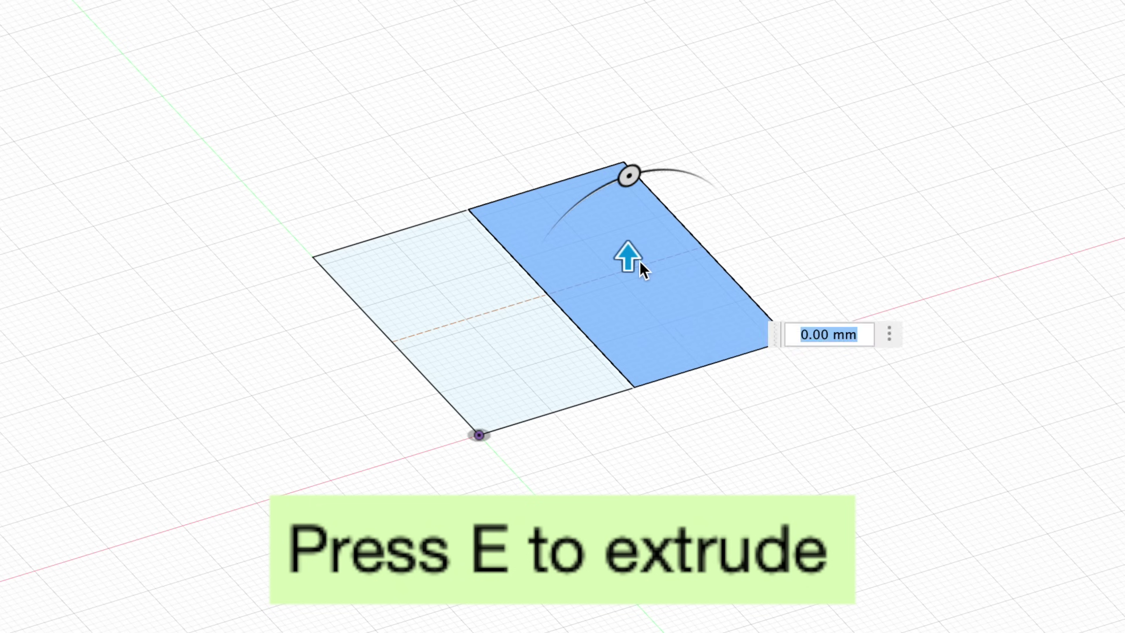
left_click_drag(641, 264, 629, 84)
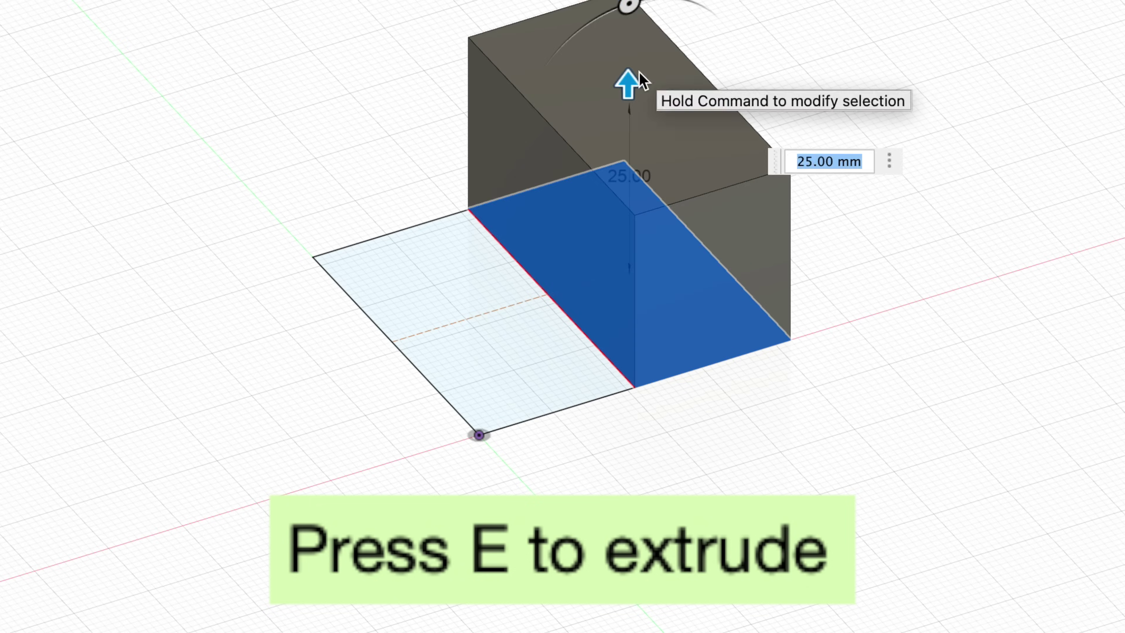
key("Return")
key("e")
left_click_drag(472, 252, 472, 177)
key("Return")
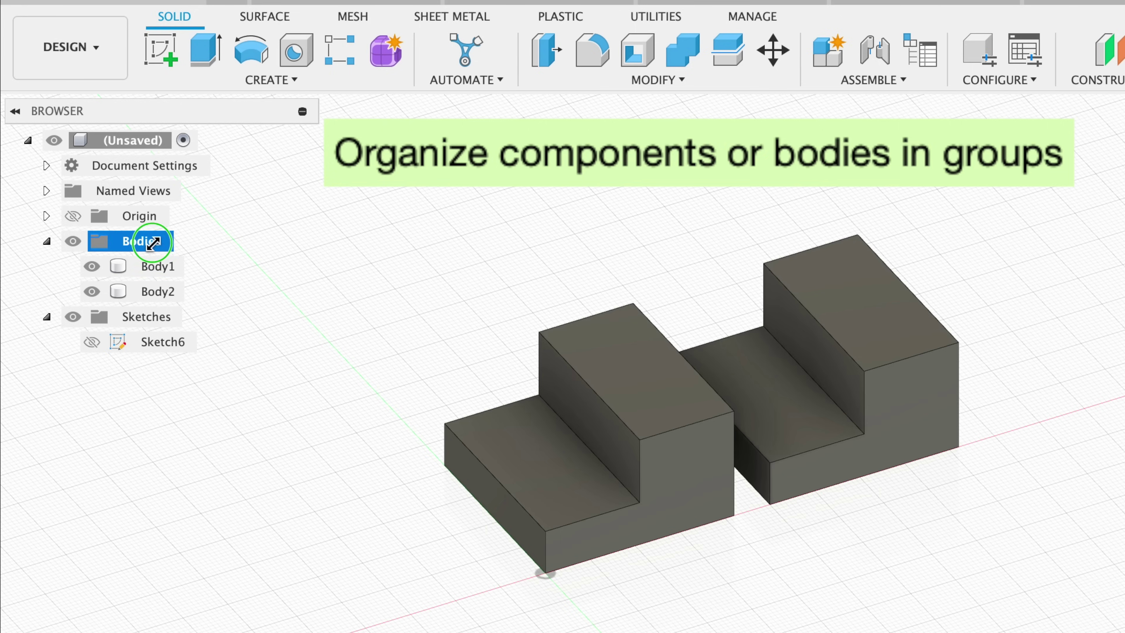
- Create a Bodies2 group under Bodies and move Body1 and Body2 into it
right_click(151, 242)
left_click(213, 287)
type("B")
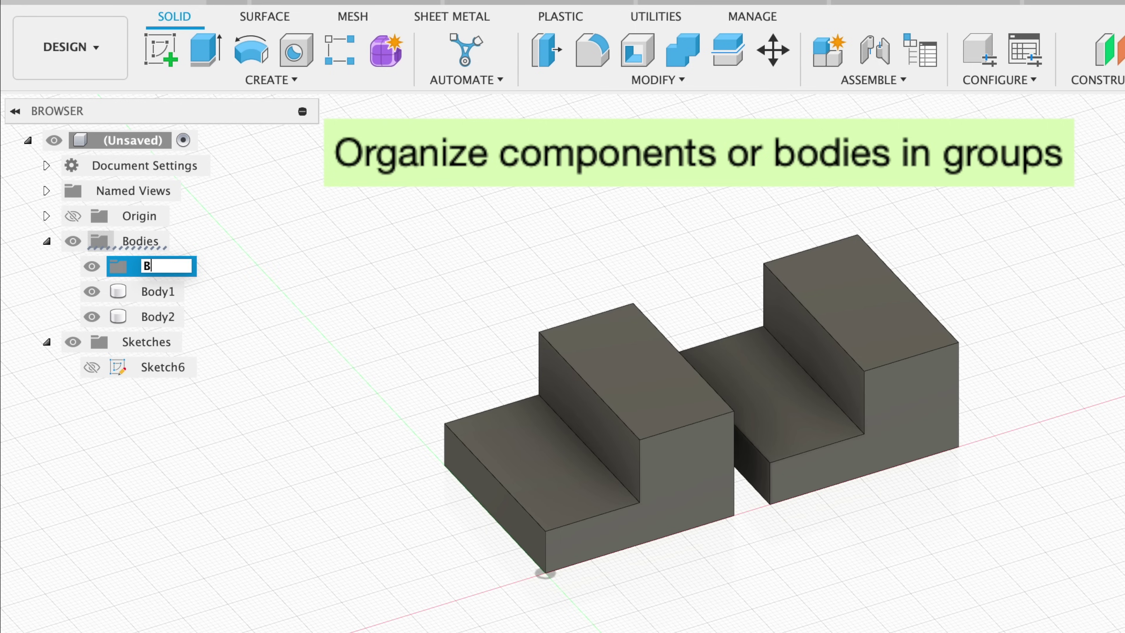
type("odies2")
left_click(157, 292)
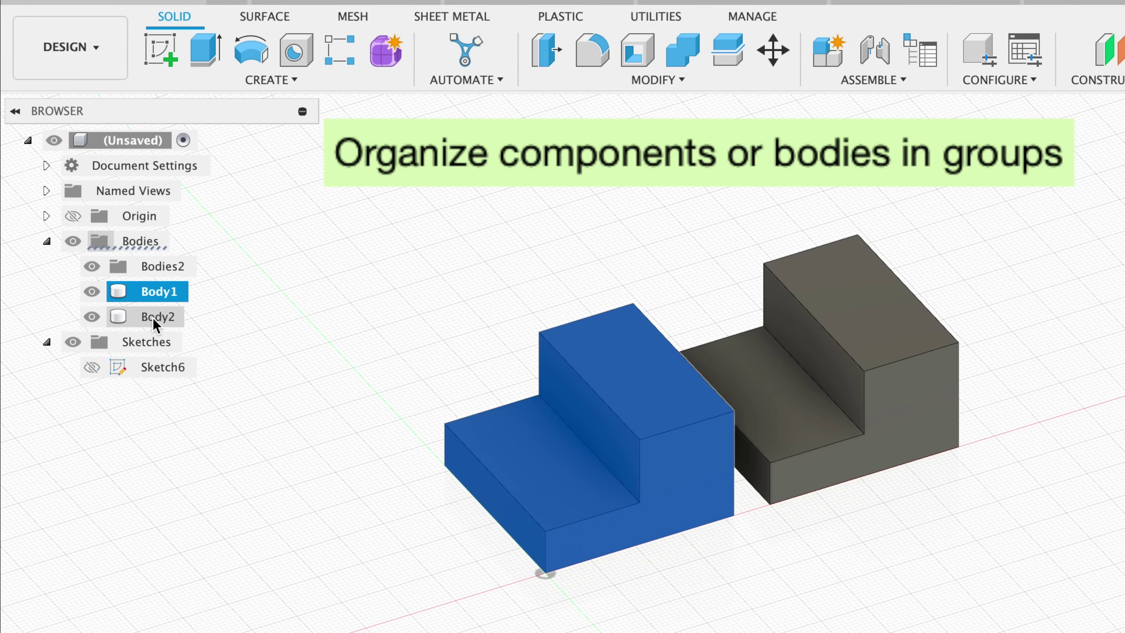
left_click(157, 316, "shift")
left_click_drag(157, 317, 77, 269)
left_click(65, 267)
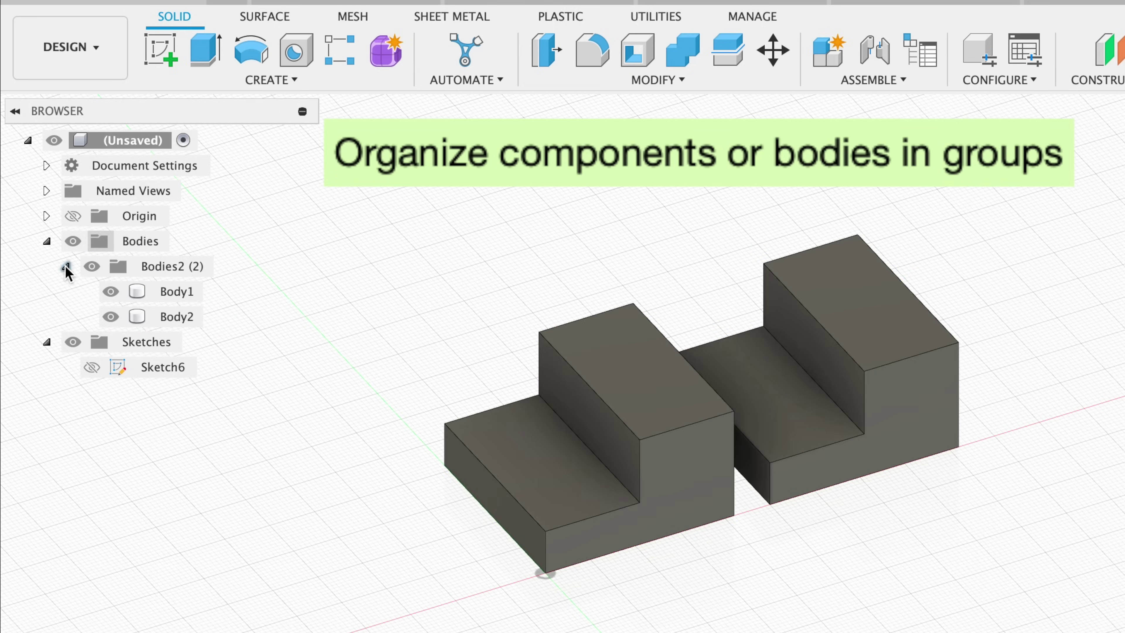
left_click(65, 266)
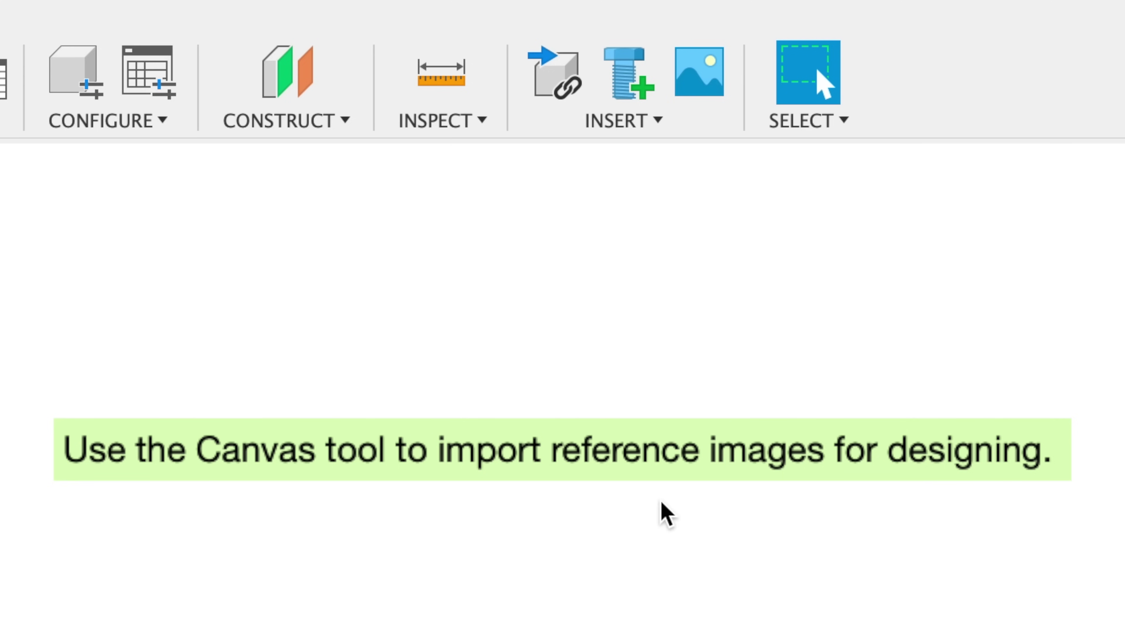
left_click(709, 89)
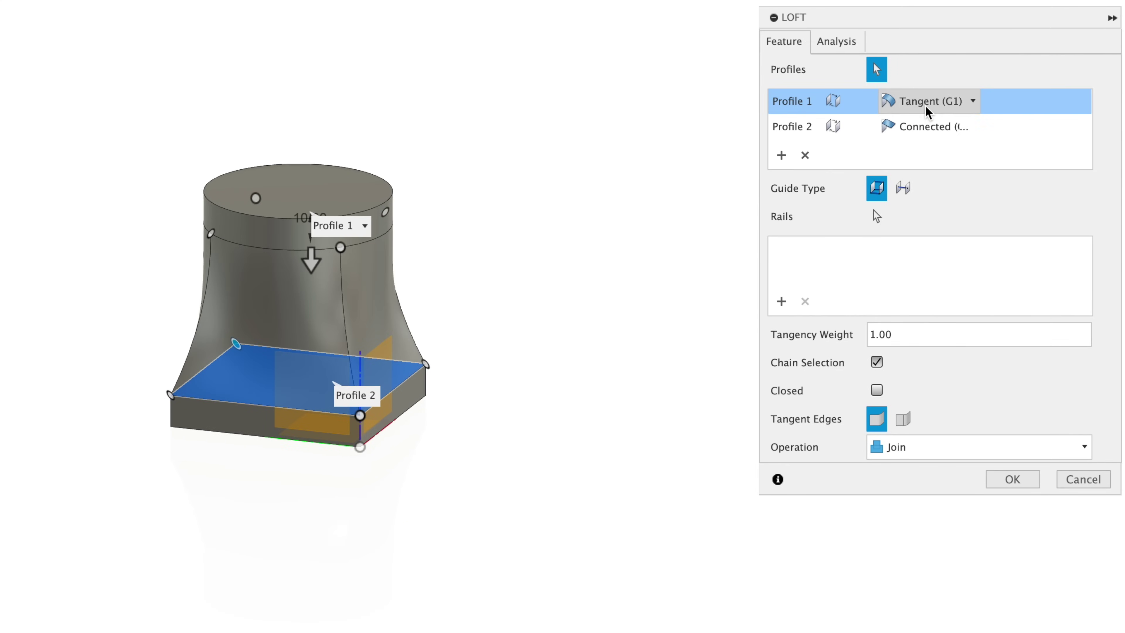
- Try Curvature and Tangent, then set both loft profiles to Connected
left_click(926, 106)
left_click(925, 164)
left_click(931, 127)
left_click(925, 171)
left_click(926, 127)
left_click(924, 190)
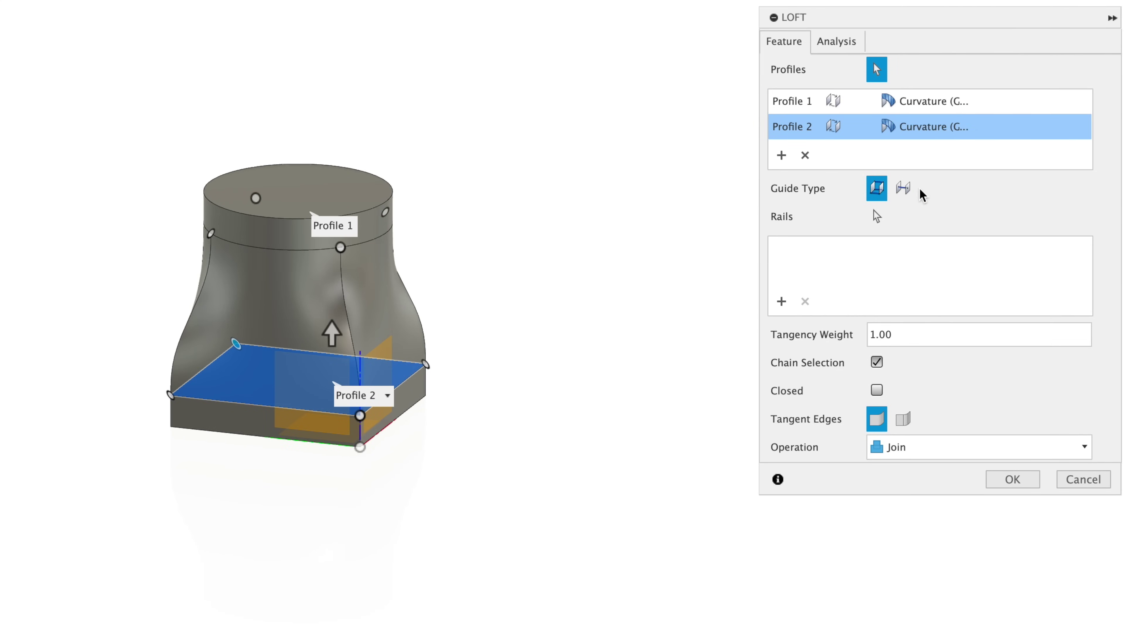
left_click(929, 101)
left_click(926, 117)
left_click(924, 128)
left_click(925, 145)
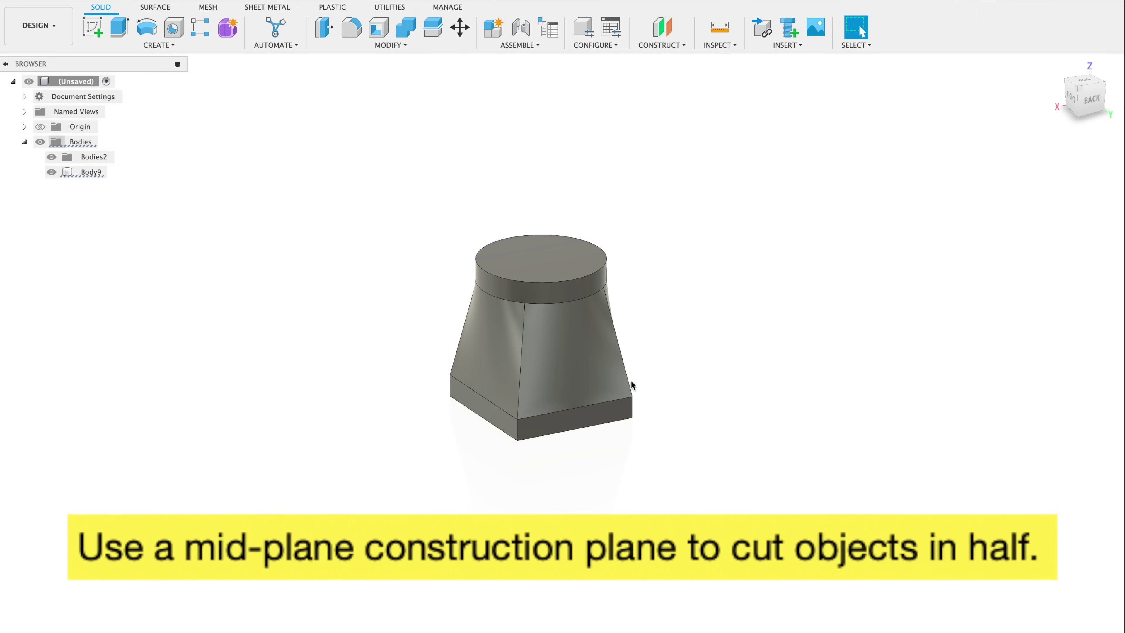
- Create a midplane halfway between the loft body's two faces
middle_click_drag(498, 424, 577, 422, "shift")
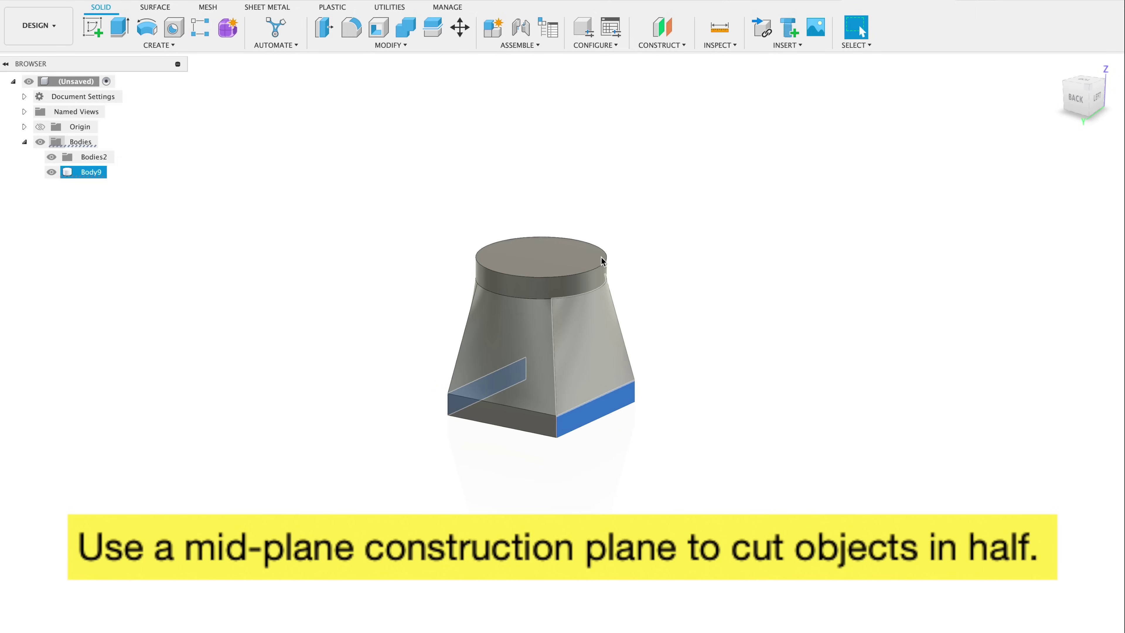
left_click(658, 46)
left_click(664, 100)
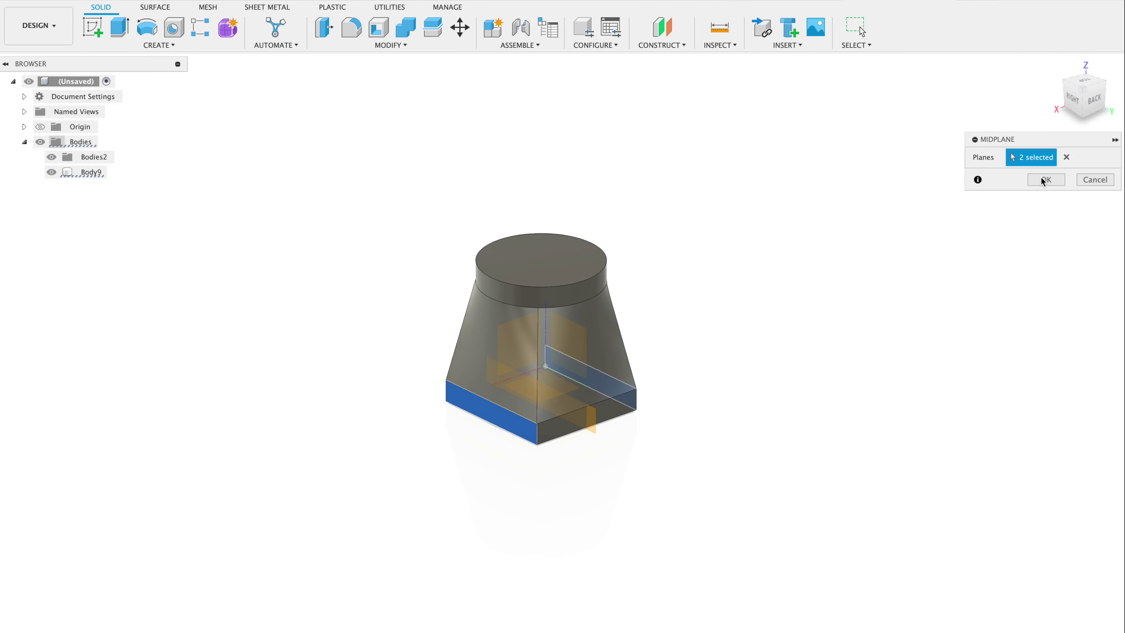
left_click(1044, 181)
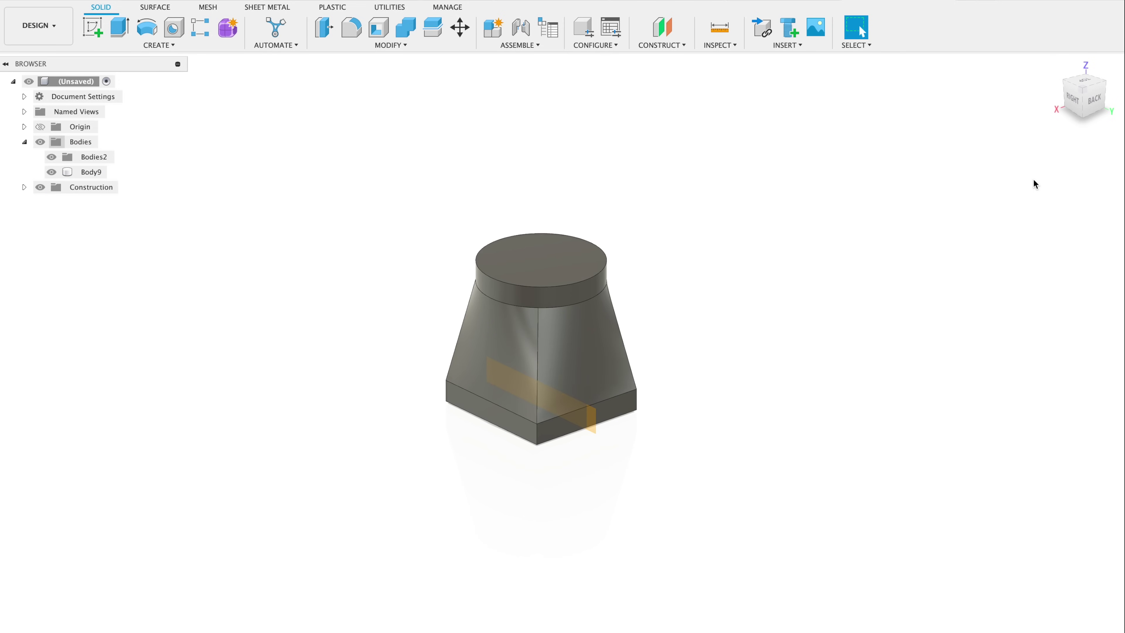
- Split Body9 along the midplane, then select one half to move it
left_click(92, 172)
left_click(355, 46)
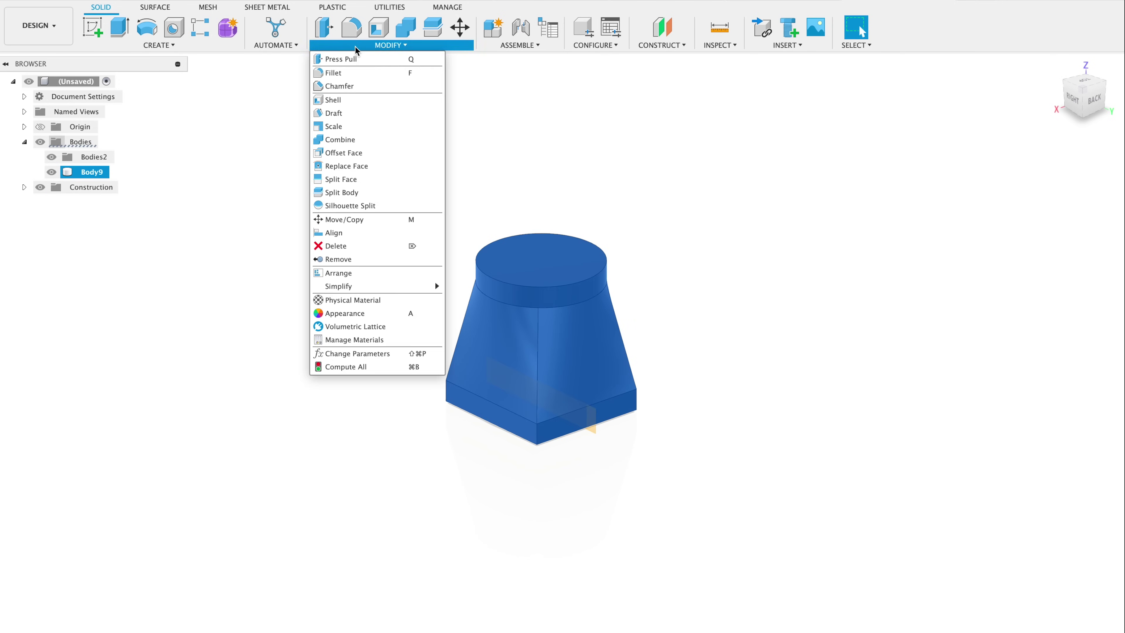
left_click(357, 193)
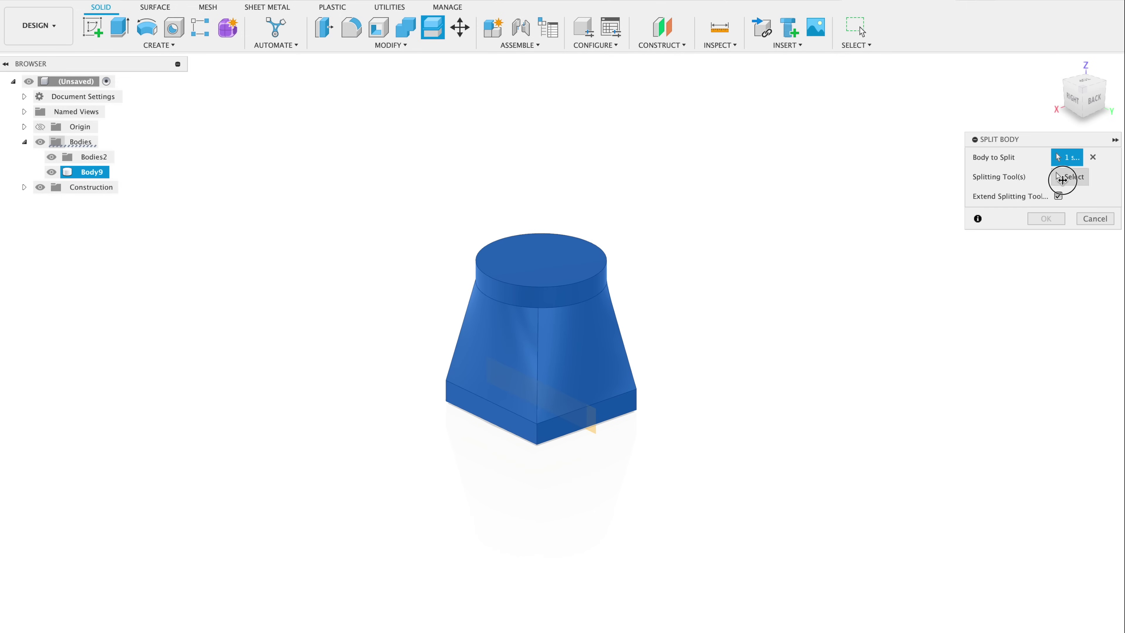
left_click(592, 428)
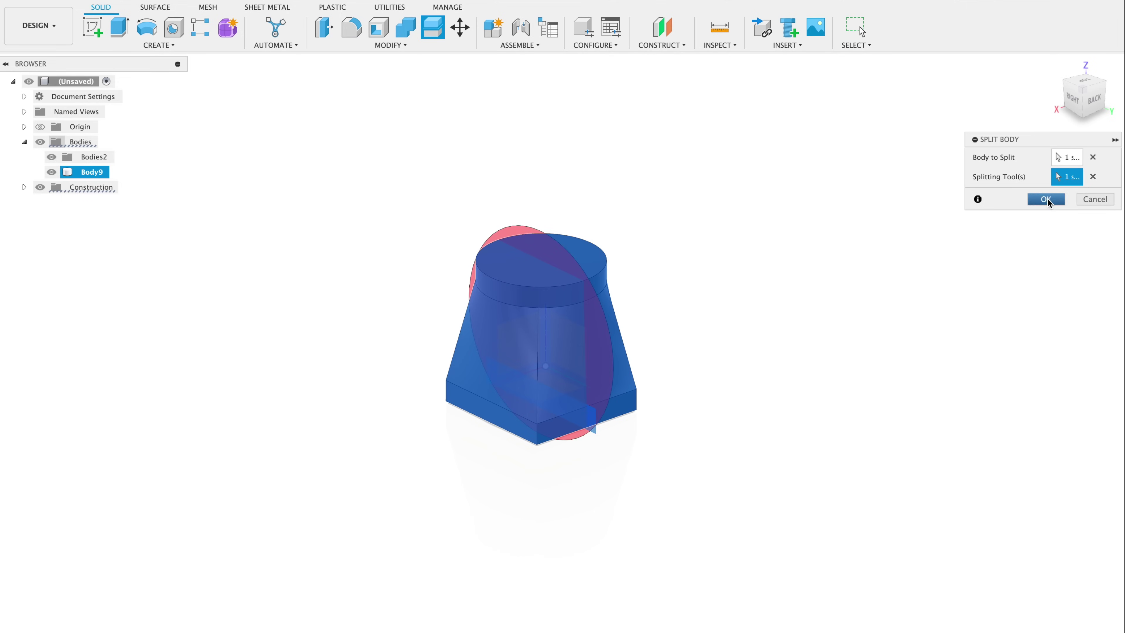
left_click(1047, 199)
left_click(91, 171)
key("m")
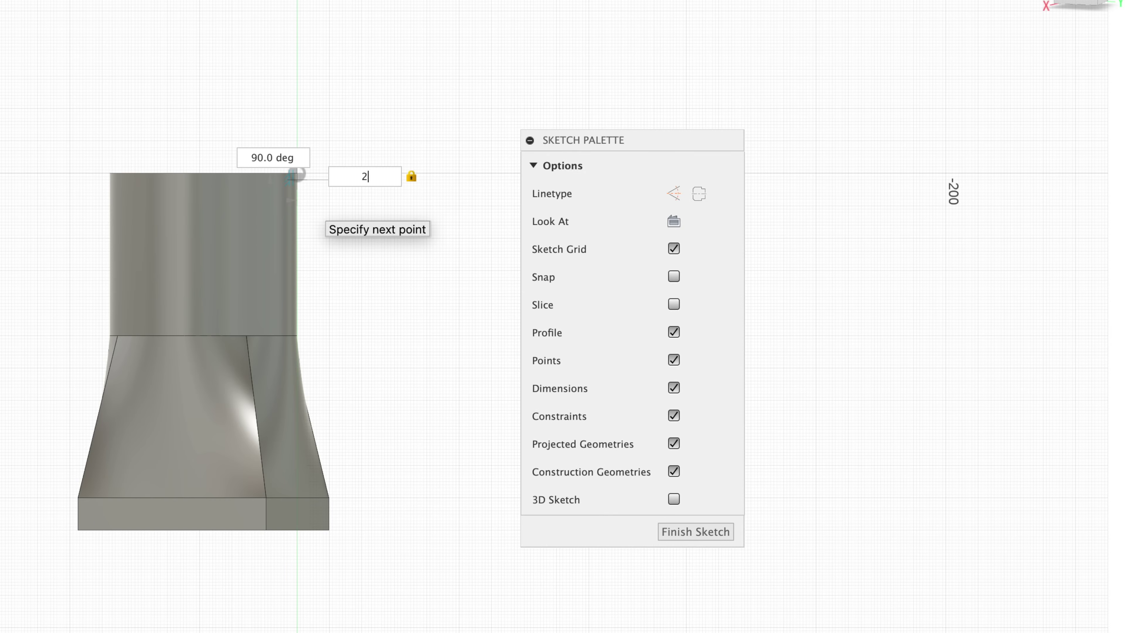
- Draw a 4 mm vertical line followed by a 10 mm segment at 135 degrees
key("Return")
key("Tab")
type("135")
key("Tab")
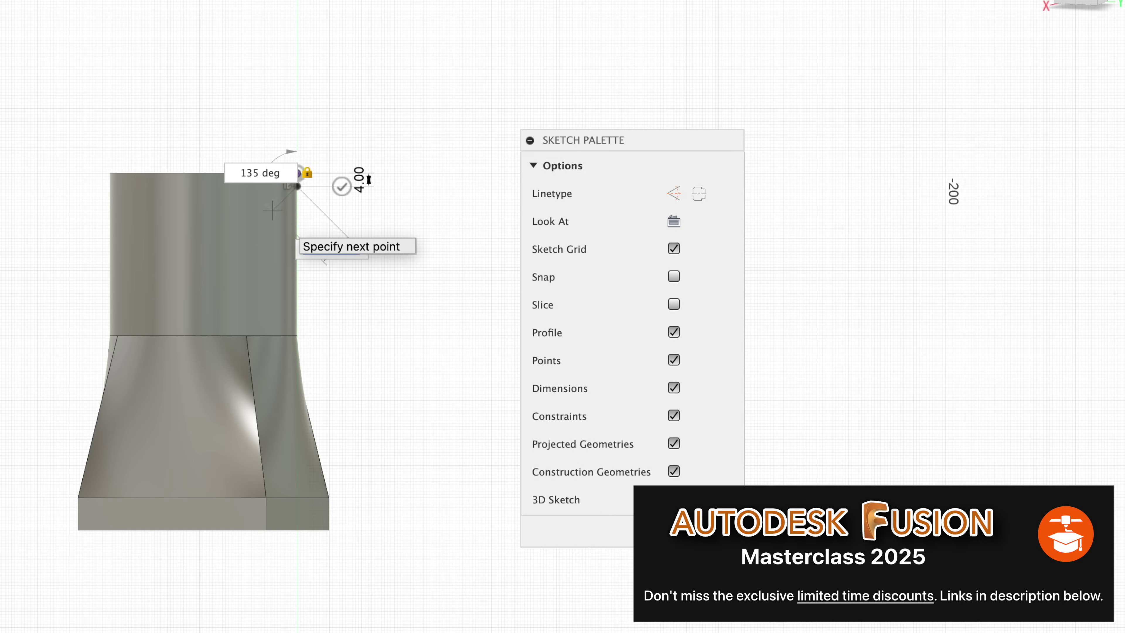
type("10")
key("Return")
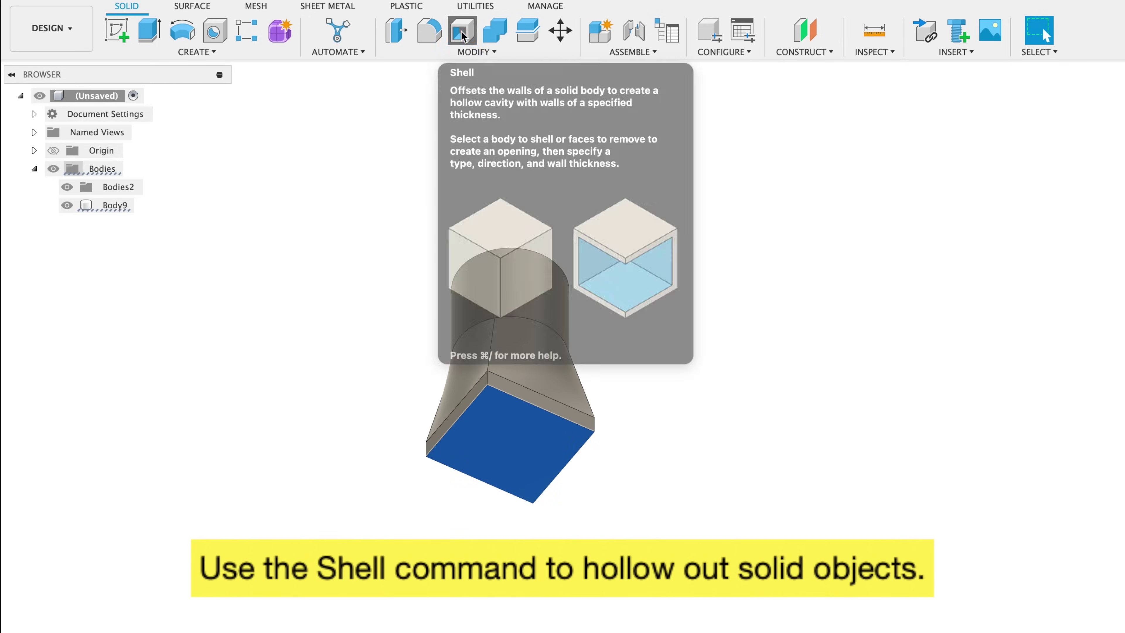
- Expand Component2:1 and Spur Gear in the browser and turn the gear on its joint
left_click(462, 30)
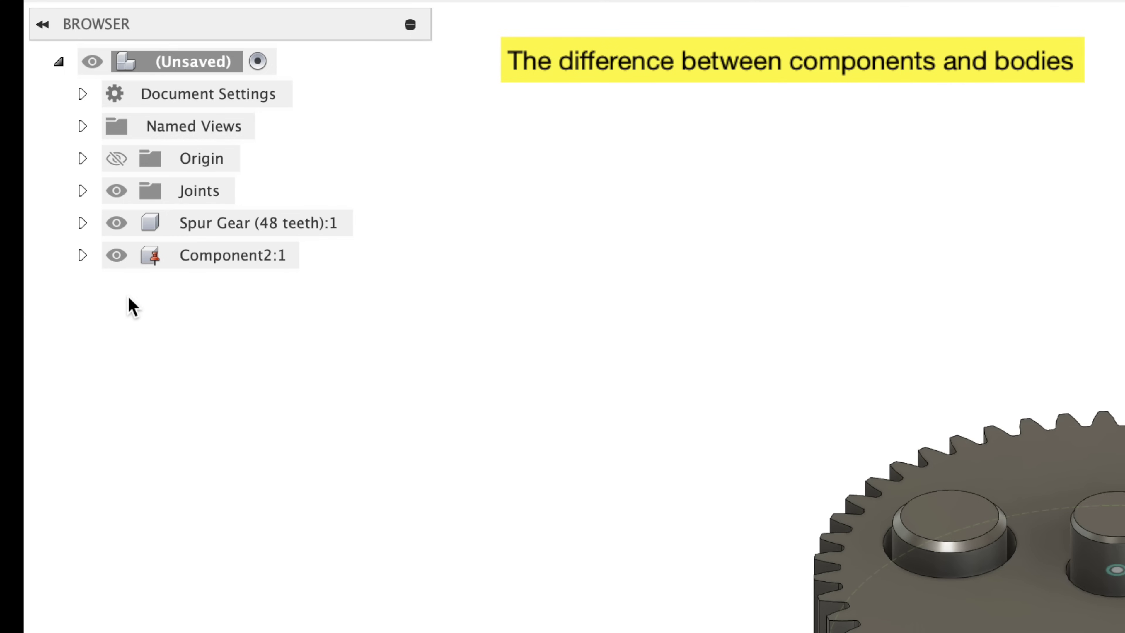
left_click(83, 256)
left_click(82, 222)
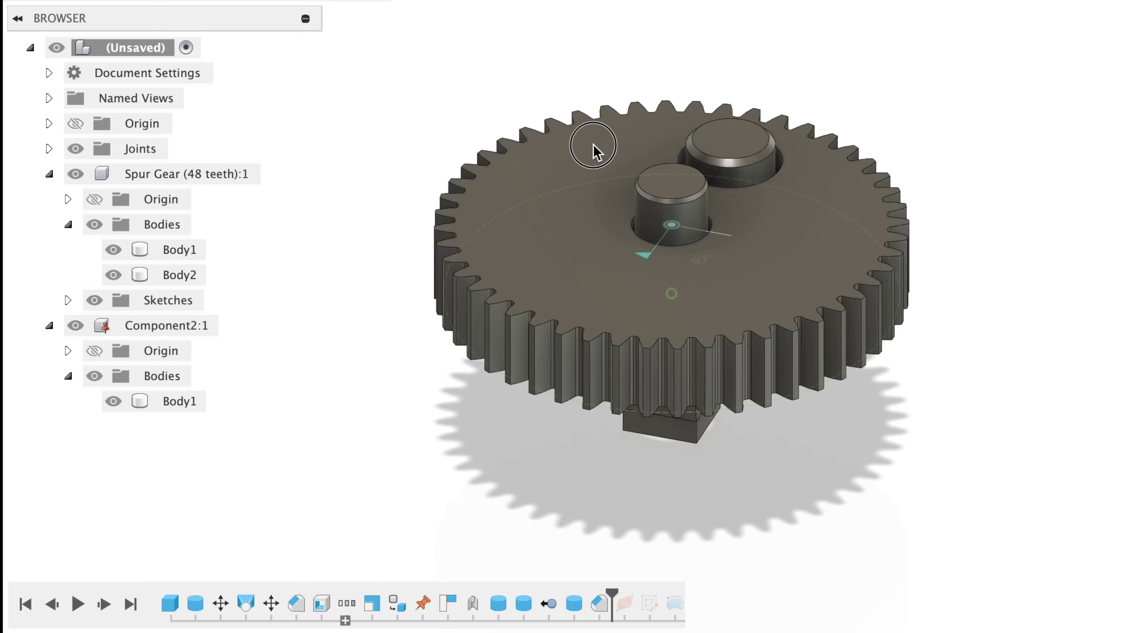
left_click_drag(594, 151, 486, 202)
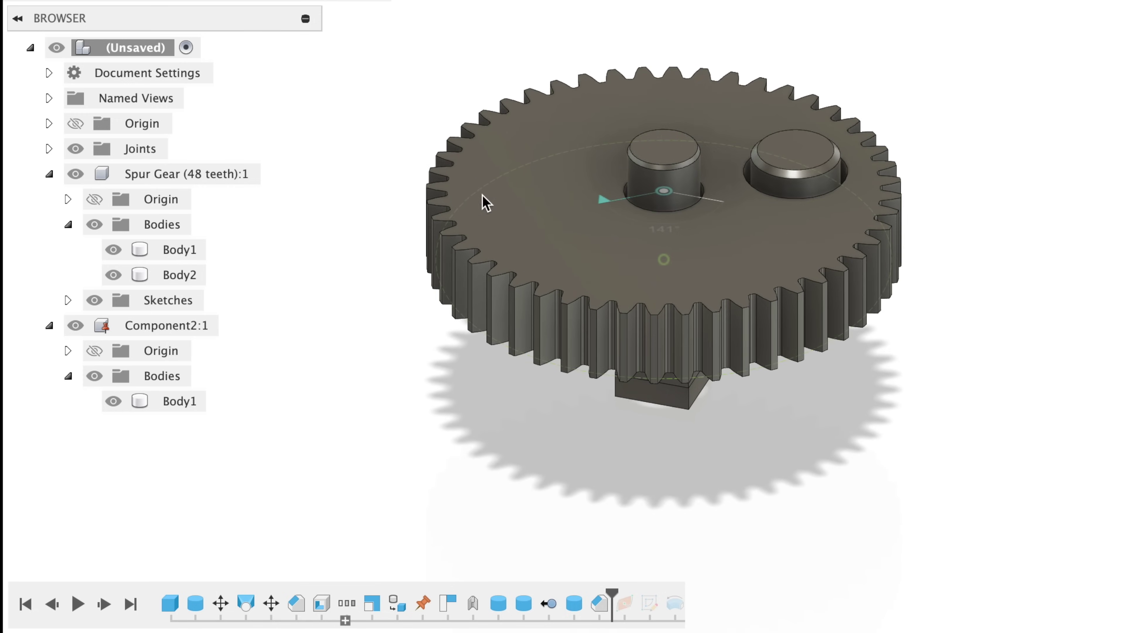
- Toggle Body1 and Body2 visibility, leaving the gear's Body1 hidden
left_click(114, 249)
left_click(114, 249)
left_click(114, 274)
left_click(113, 275)
left_click(113, 250)
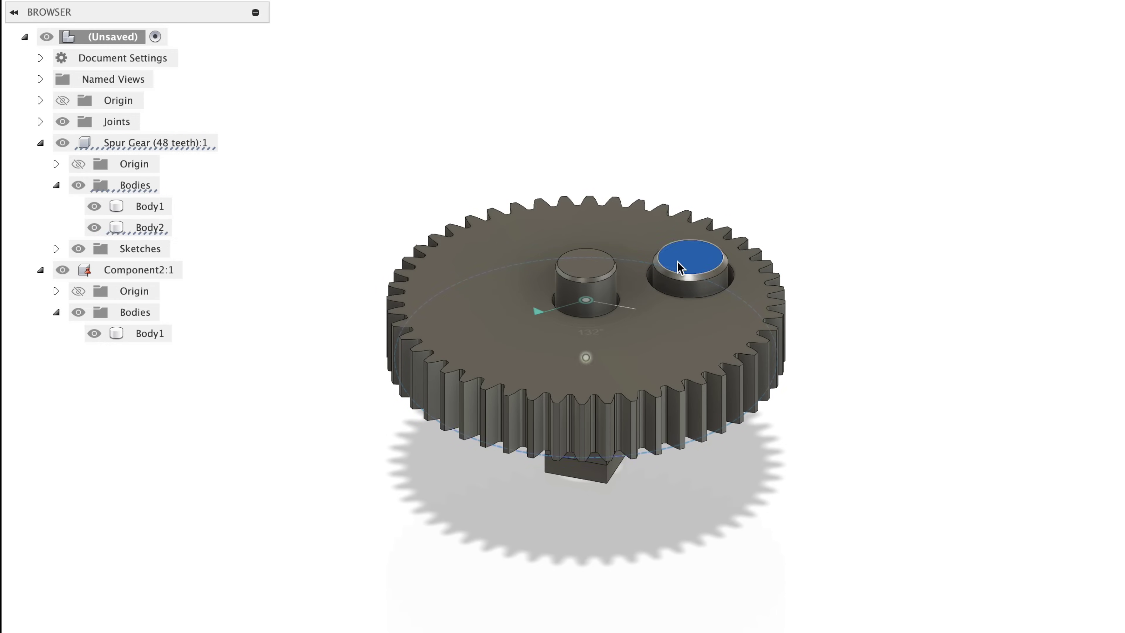
- Select Spur Gear and Component2:1, then rotate the gear about its axis
left_click(680, 267)
left_click(834, 257)
left_click(155, 143)
left_click(149, 270)
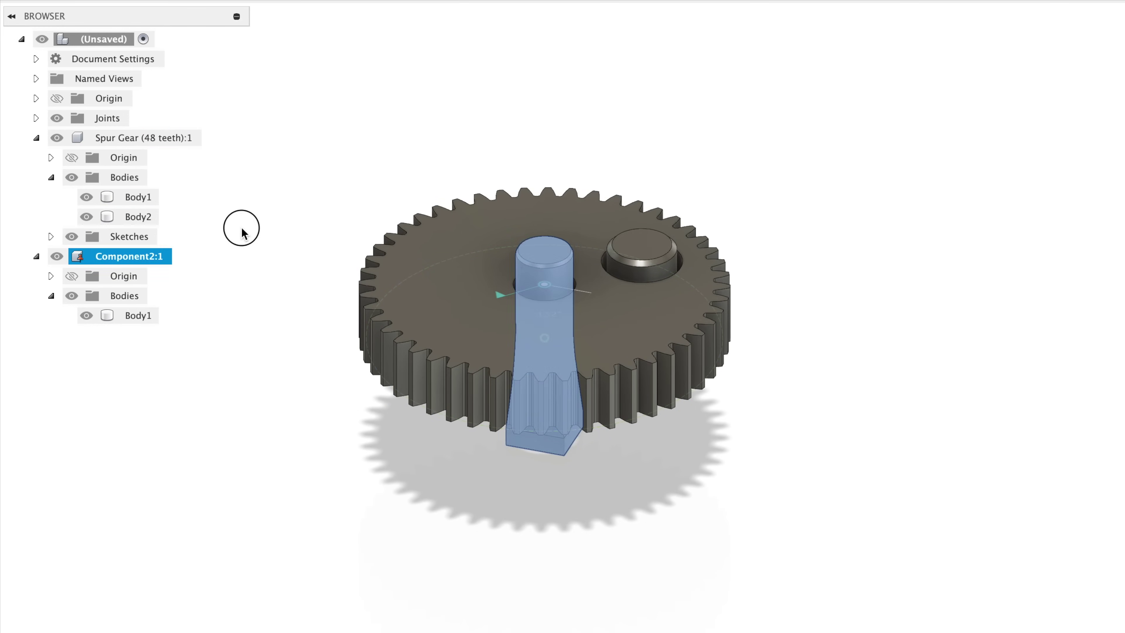
left_click(409, 264)
left_click_drag(409, 264, 610, 277)
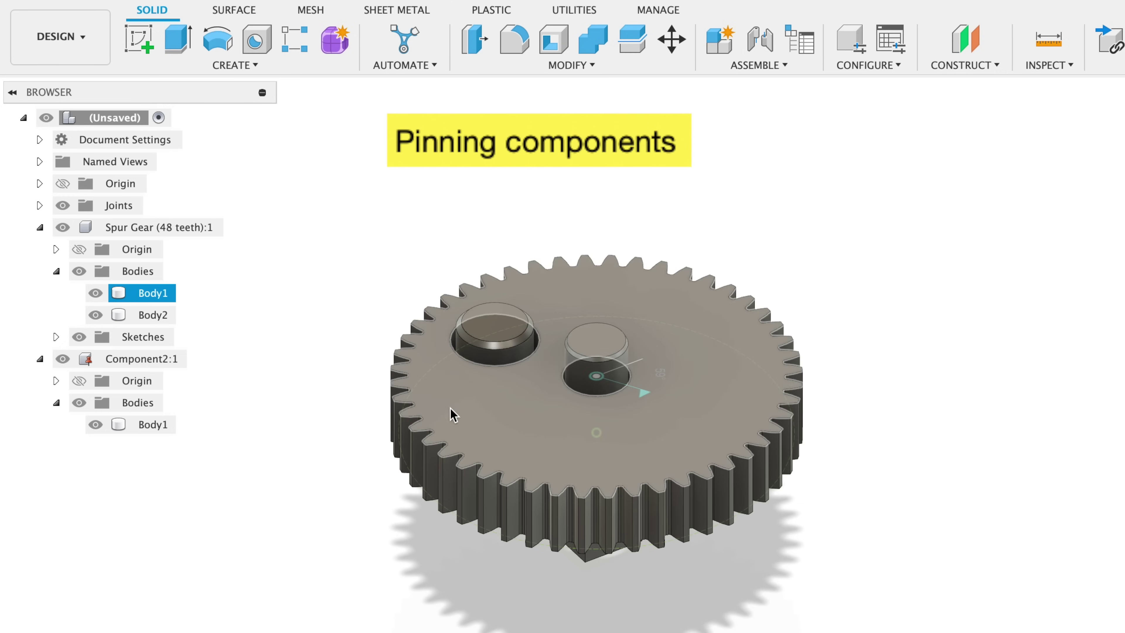
- Unpin Component2:1 and seat its cylinder in the spur gear's hole
left_click_drag(447, 397, 385, 427)
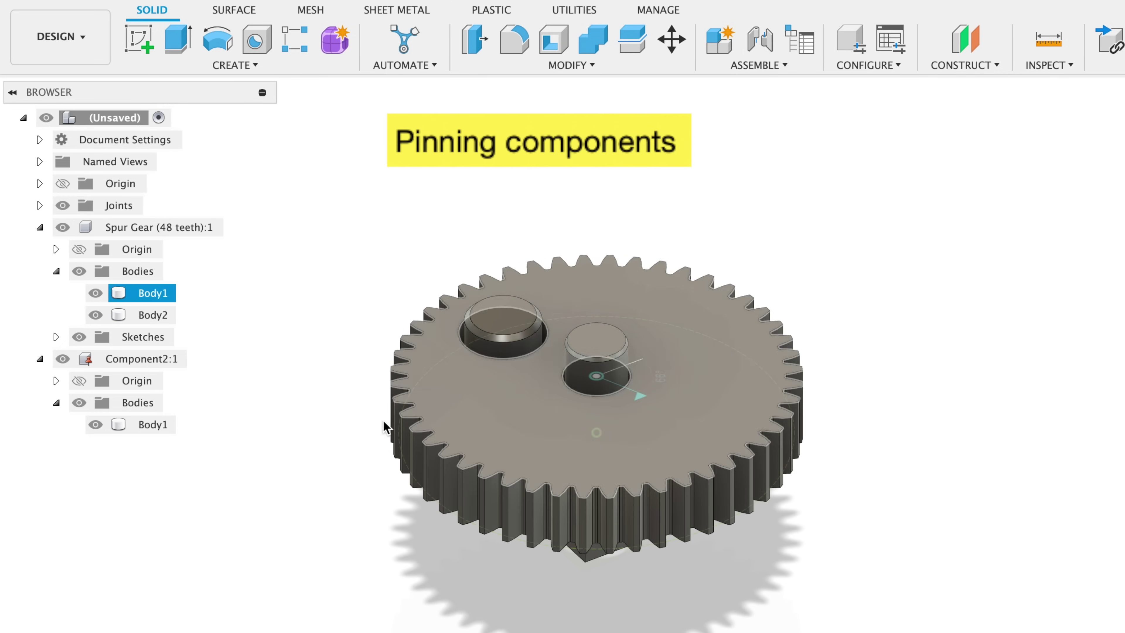
right_click(143, 359)
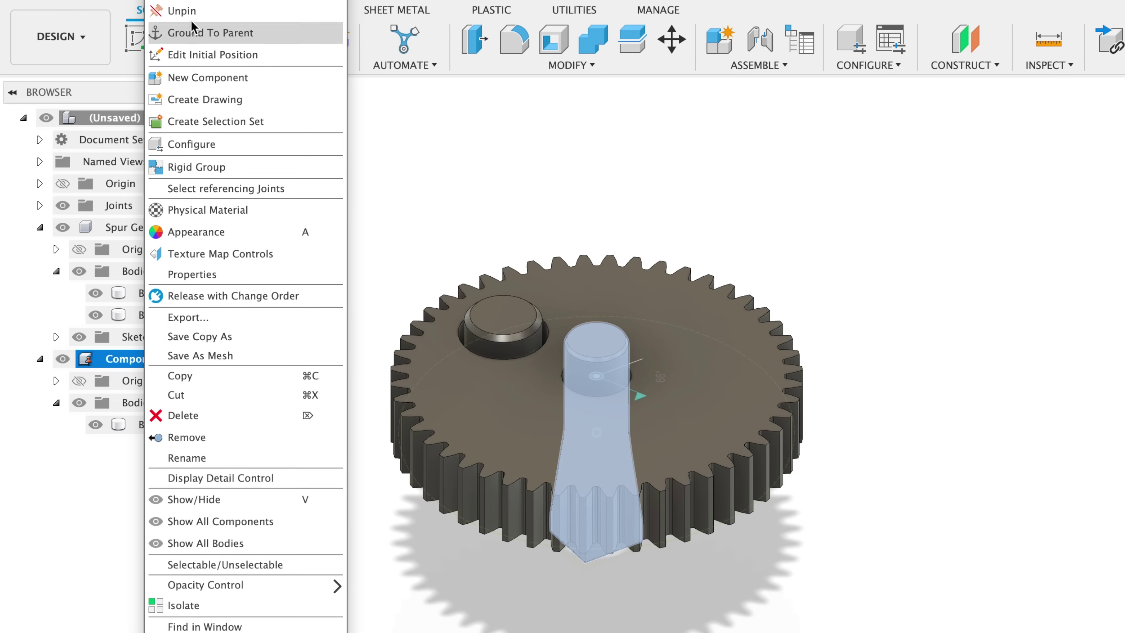
left_click(180, 10)
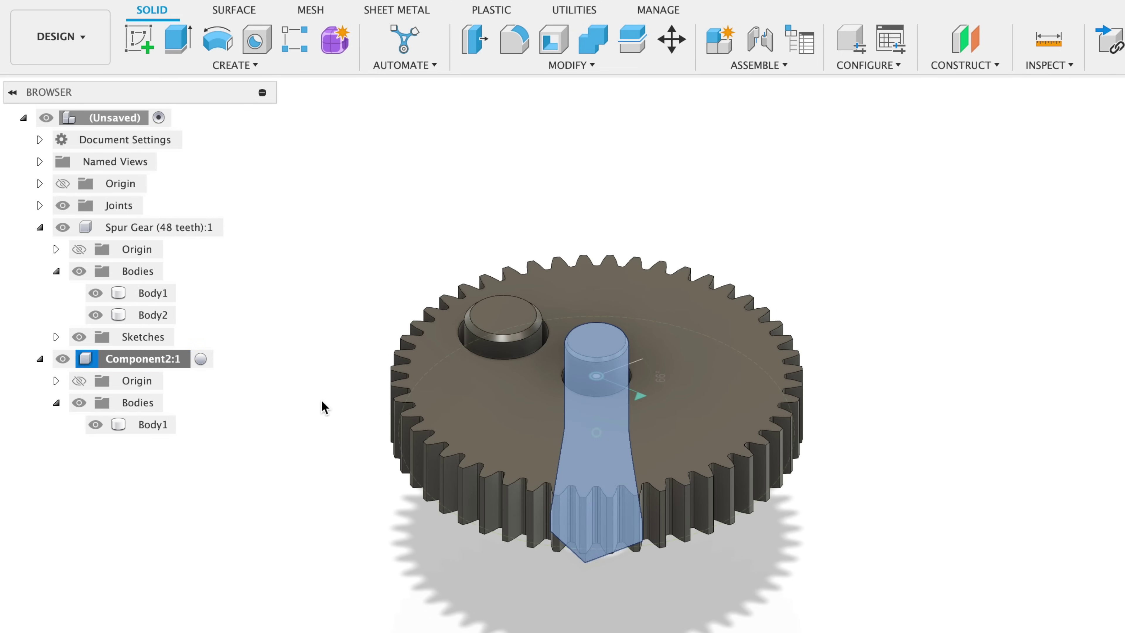
left_click(453, 414)
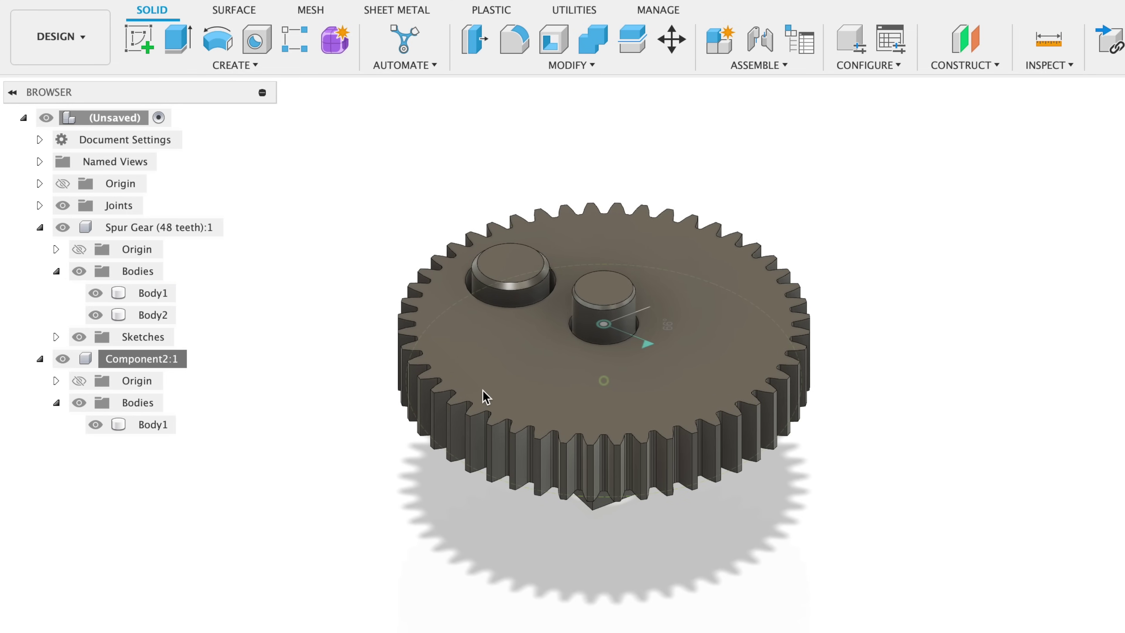
left_click(486, 396)
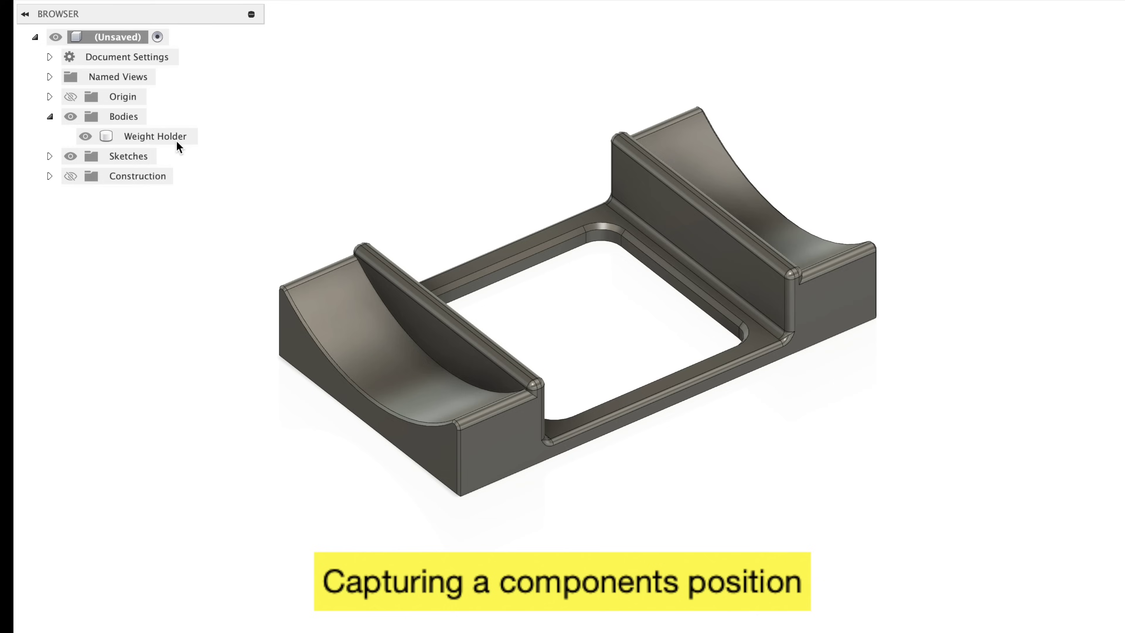
- Test selections on the Weight Holder, then use Capture Position on the gear design
left_click(176, 141)
key("Escape")
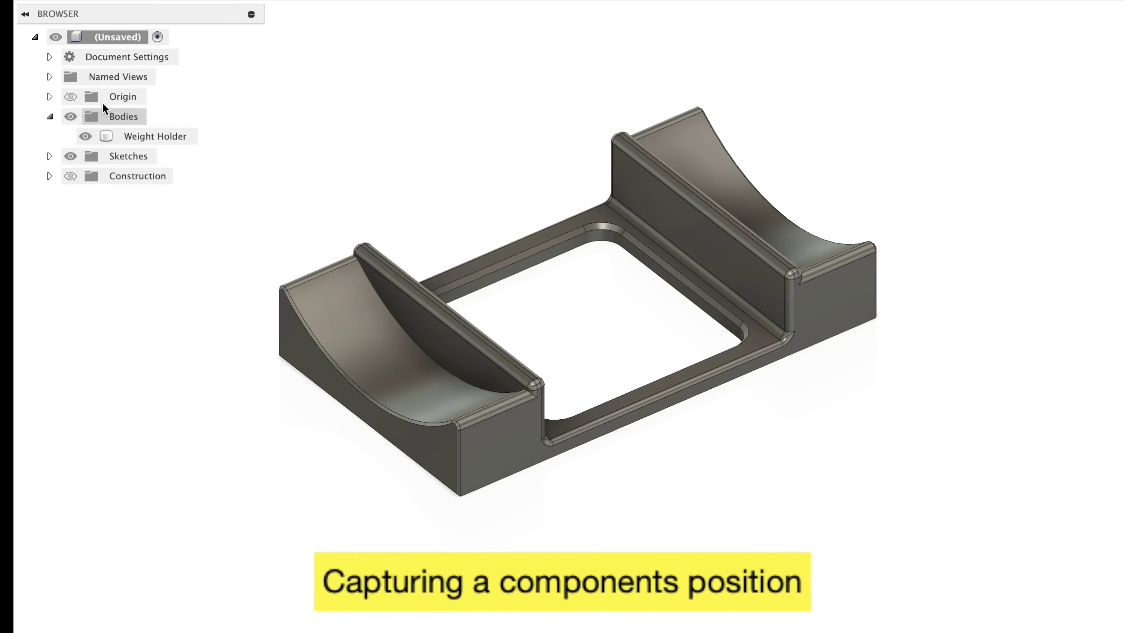
left_click(380, 345)
left_click(445, 184)
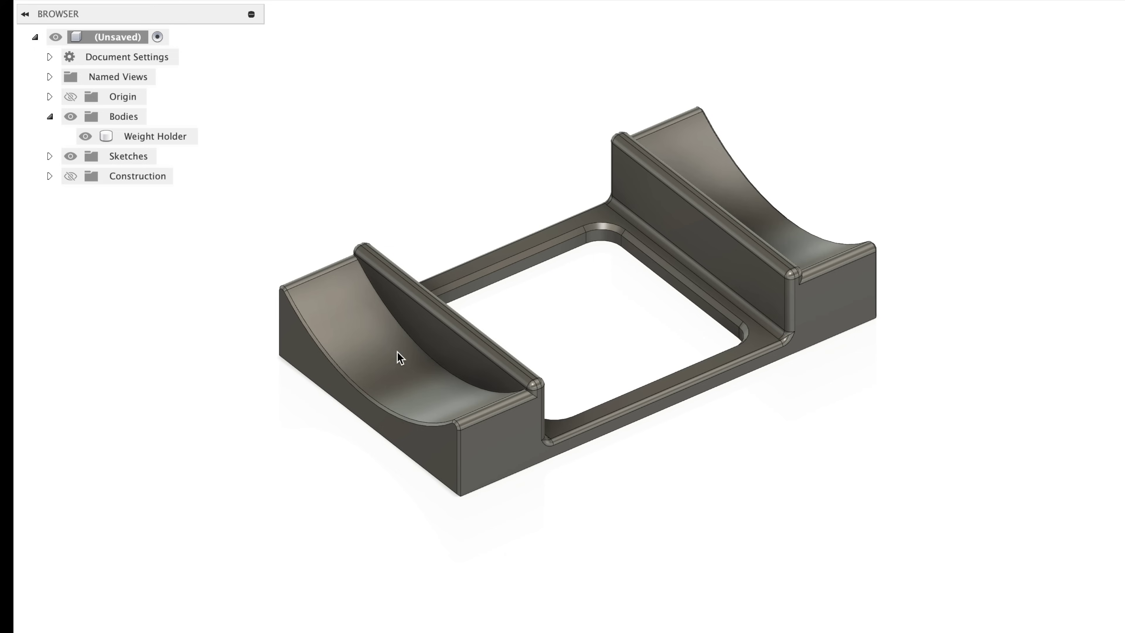
left_click_drag(402, 212, 541, 371)
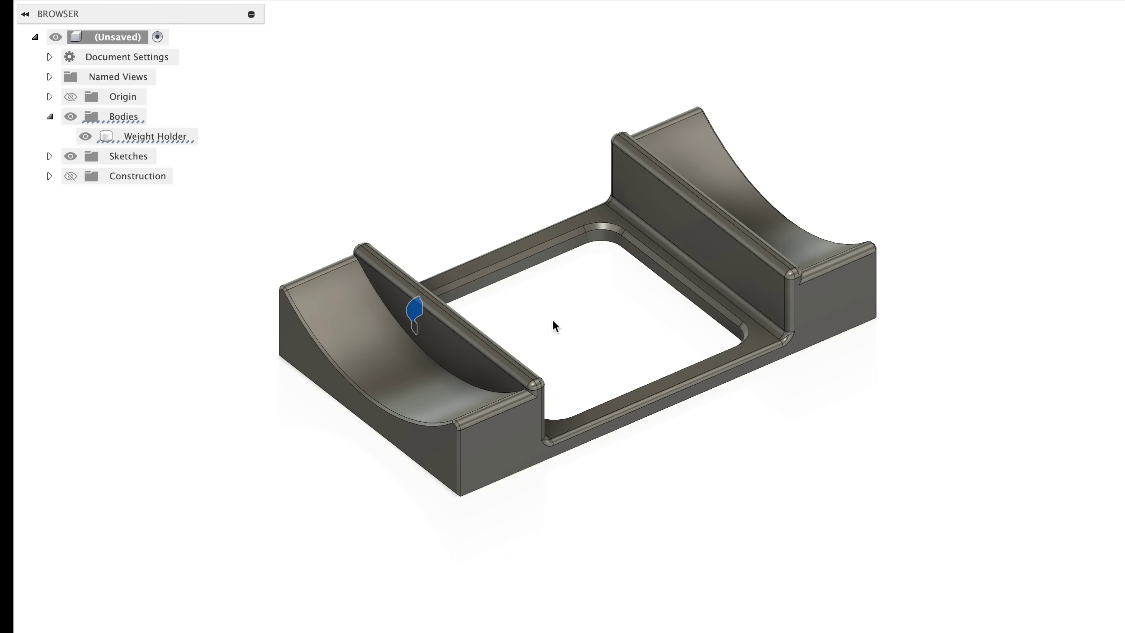
left_click(553, 321)
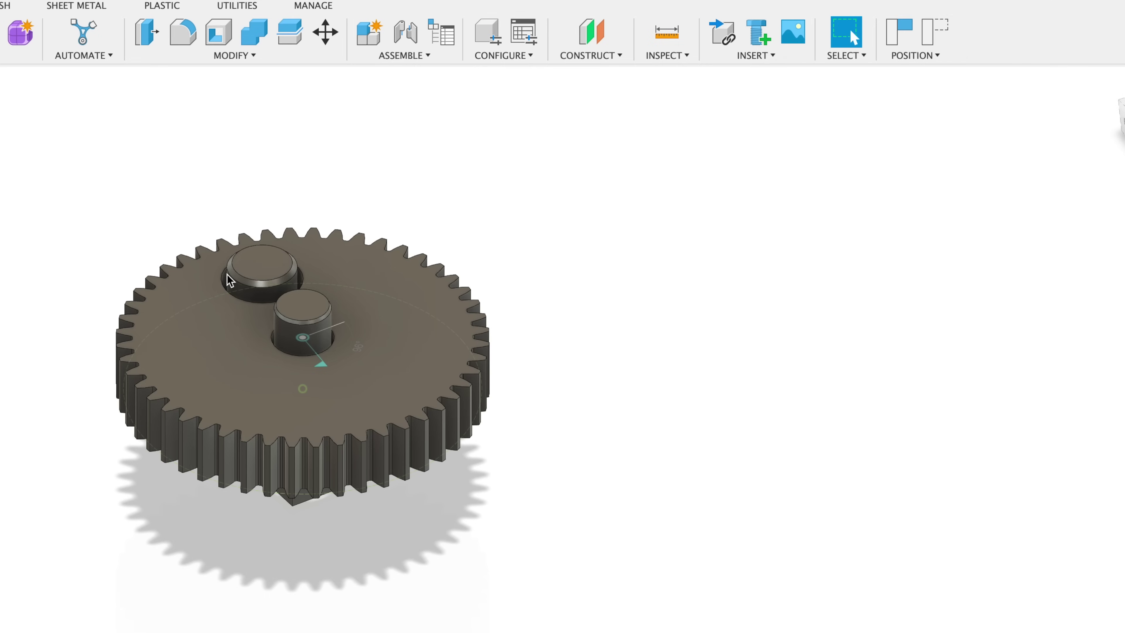
left_click(899, 38)
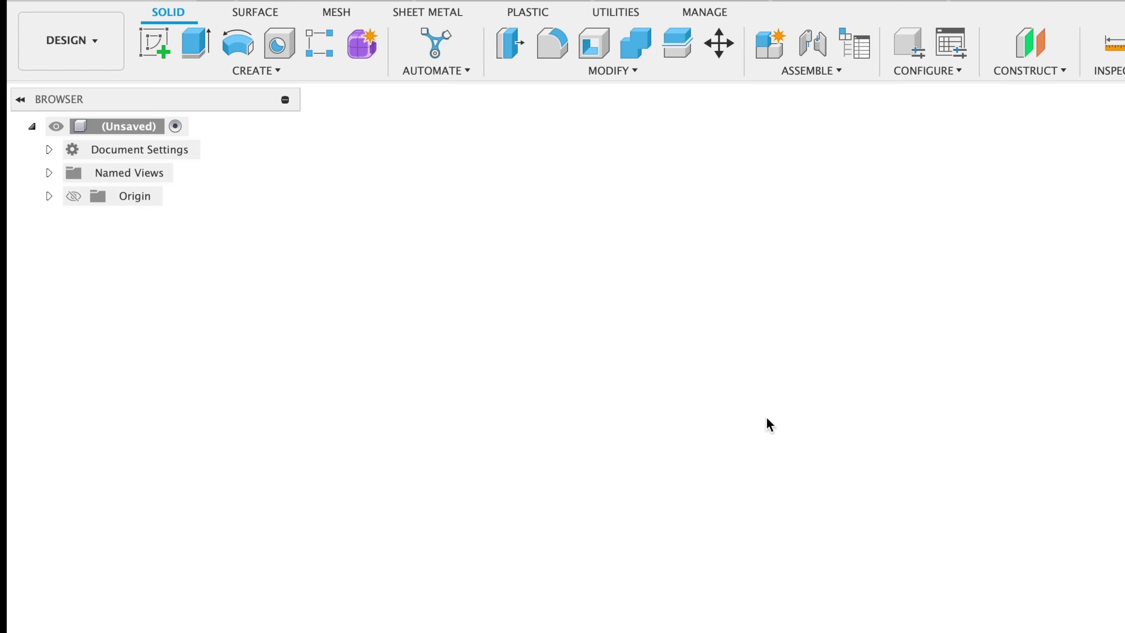
- Run the SpurGear script to create a 48-tooth, module 1.50 gear with a 12.70 mm hole
left_click(617, 12)
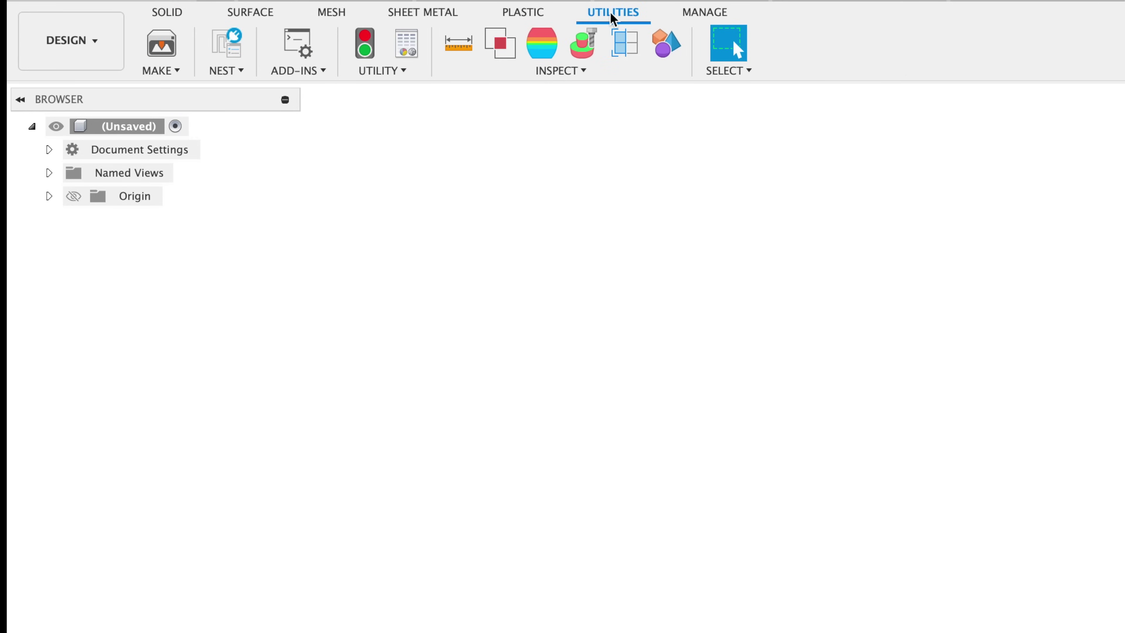
left_click(296, 45)
scroll(671, 324, "down", 5)
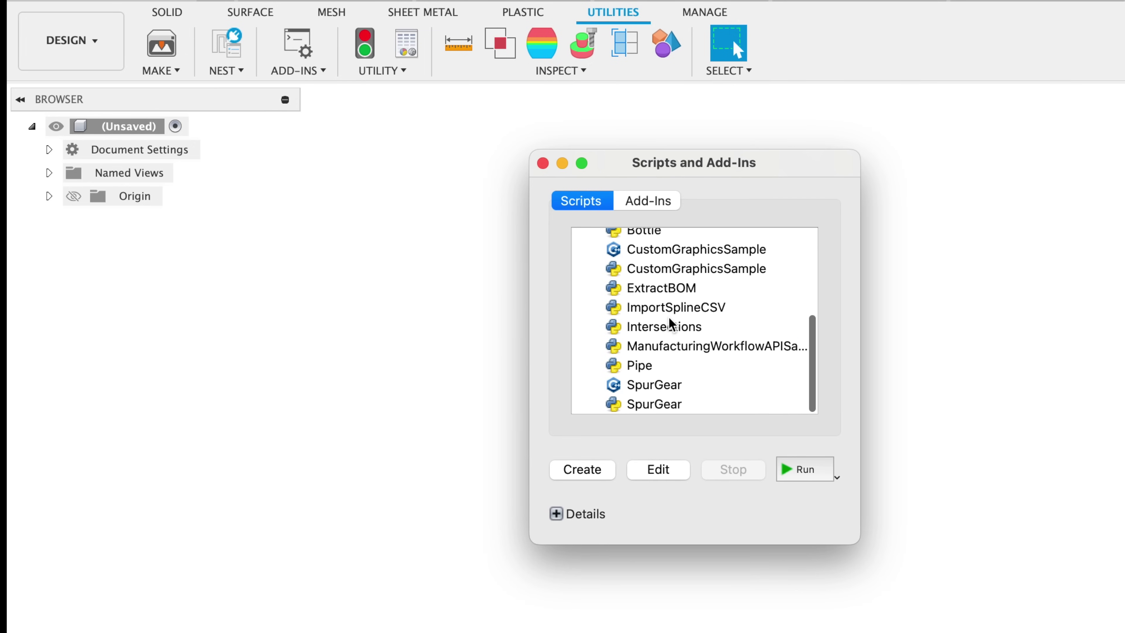
left_click(658, 385)
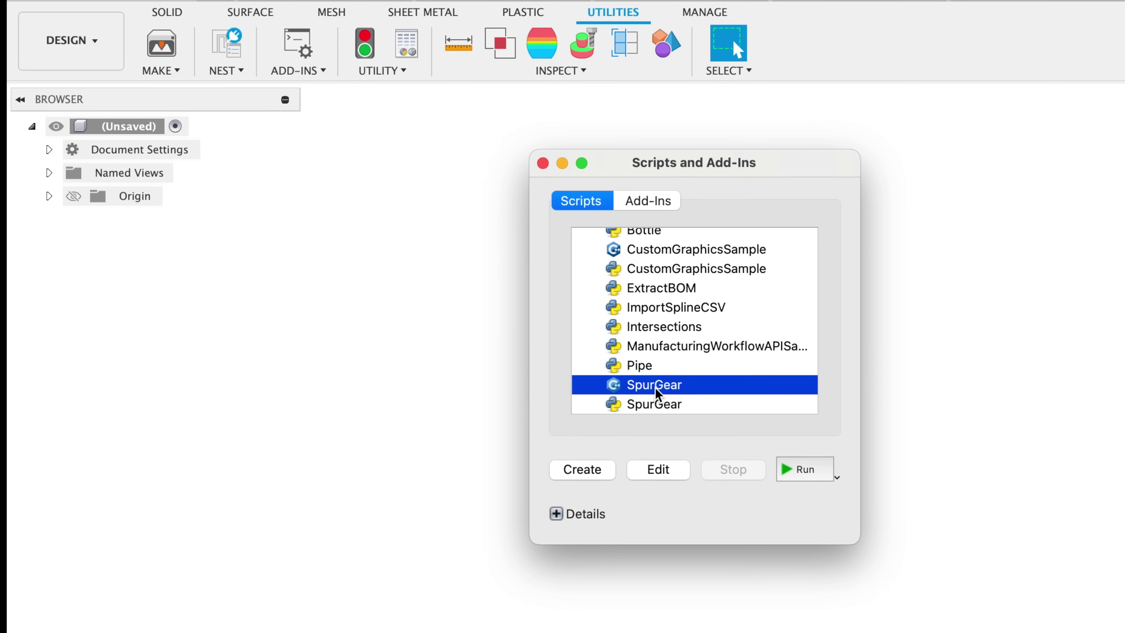
left_click(800, 469)
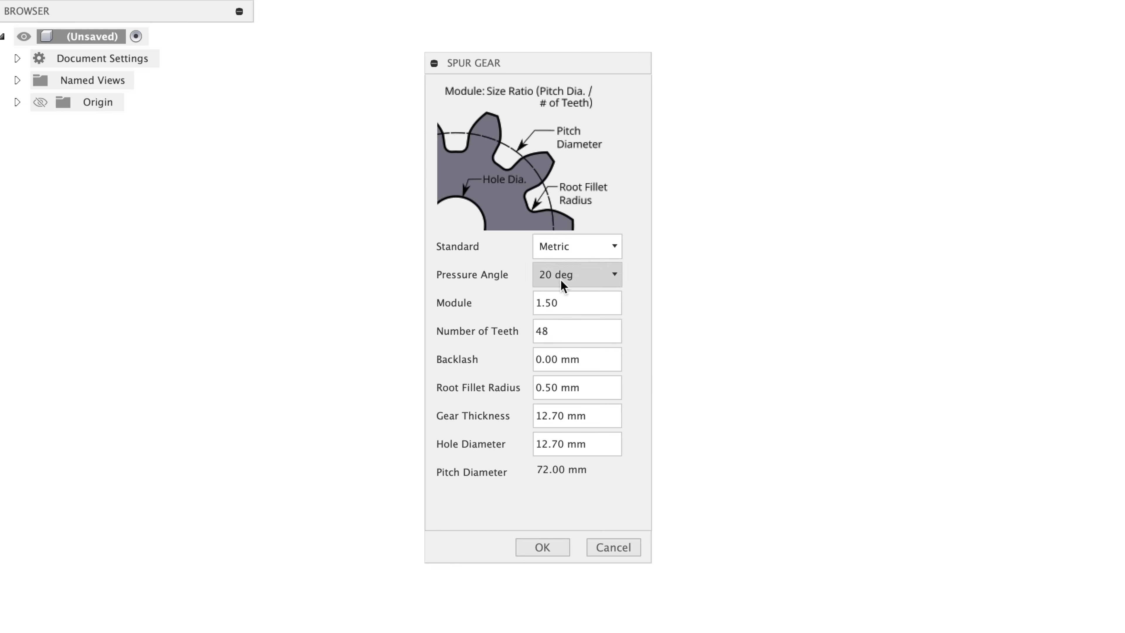
left_click(556, 552)
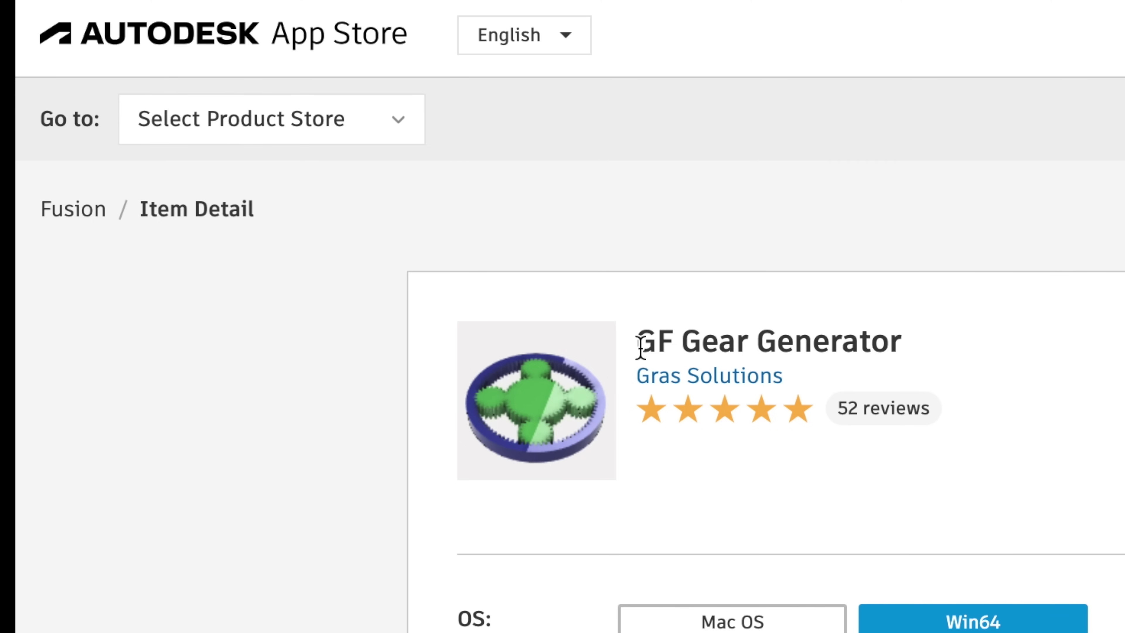
- Highlight the GF Gear Generator title and scroll down through the listing details
left_click_drag(640, 348, 952, 356)
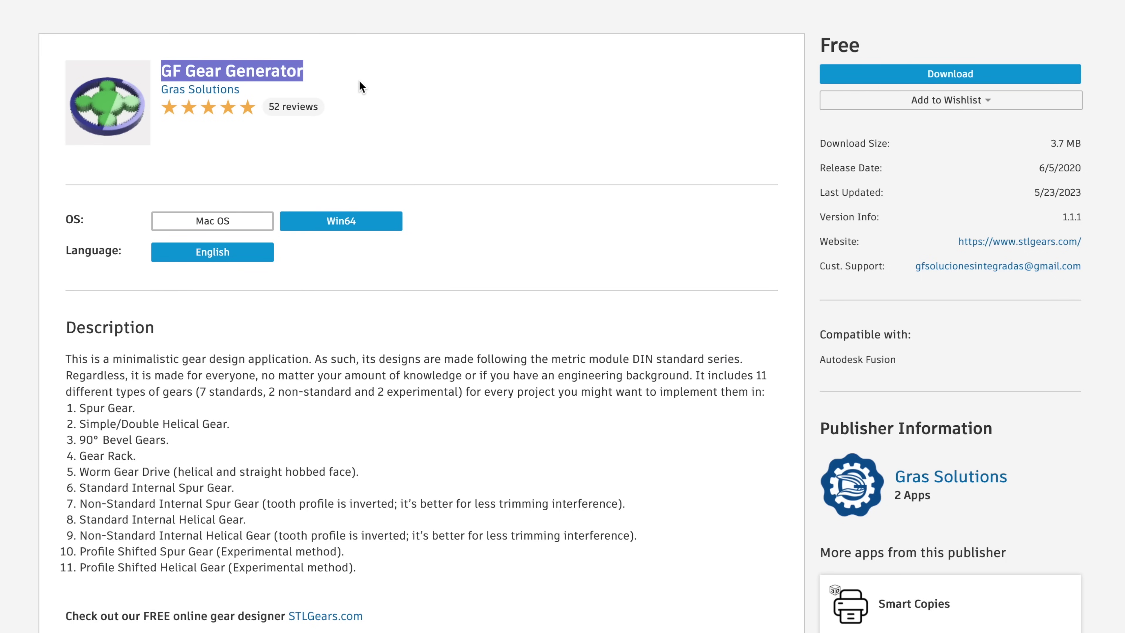
left_click(361, 87)
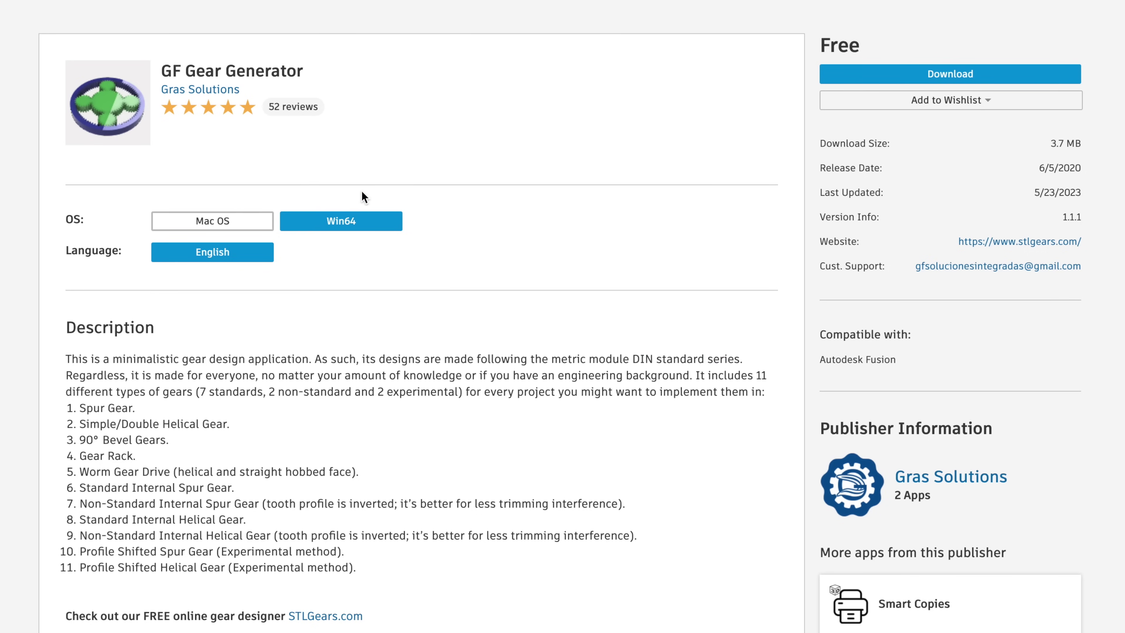
scroll(362, 192, "down", 5)
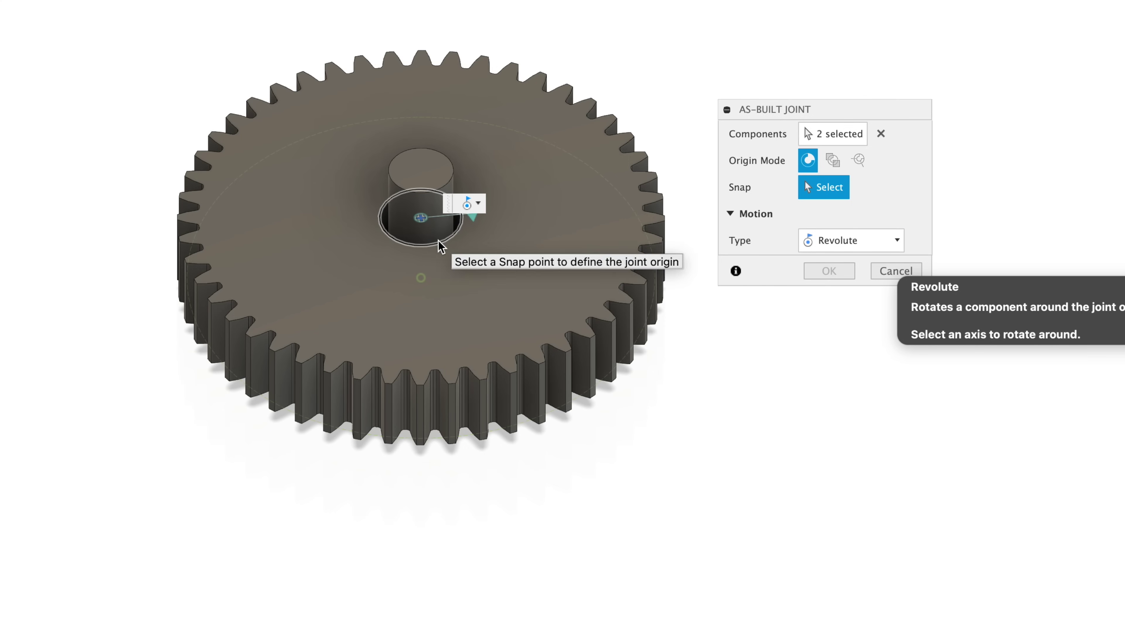
- Place the as-built joint origin on the gear's hole edge and set its type to Cylindrical
left_click(441, 245)
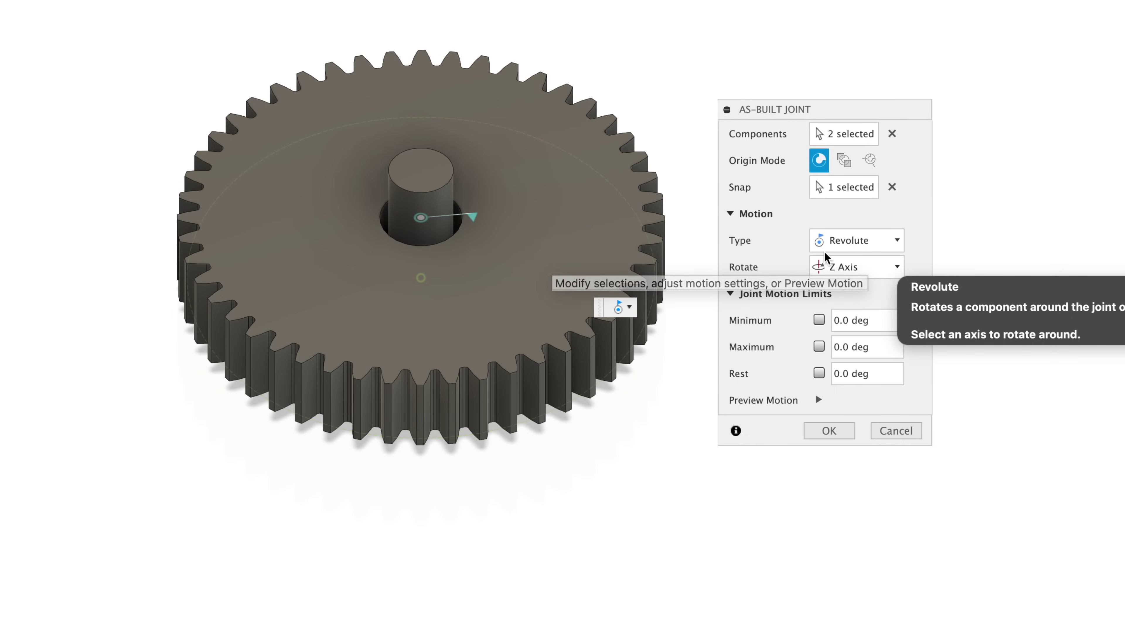
left_click(834, 242)
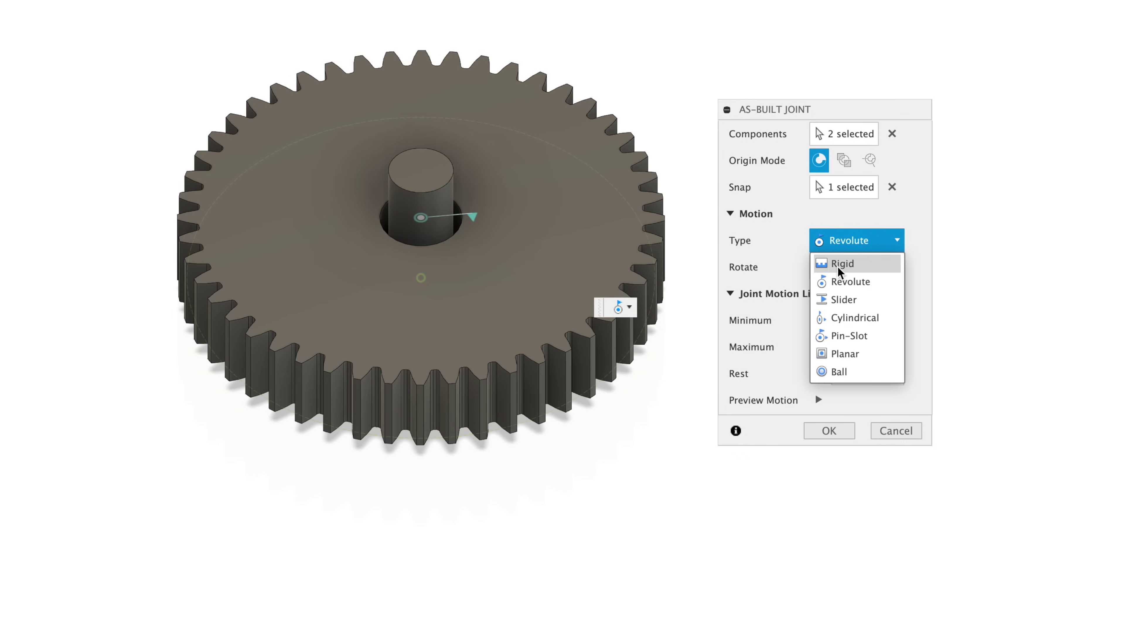
left_click(844, 317)
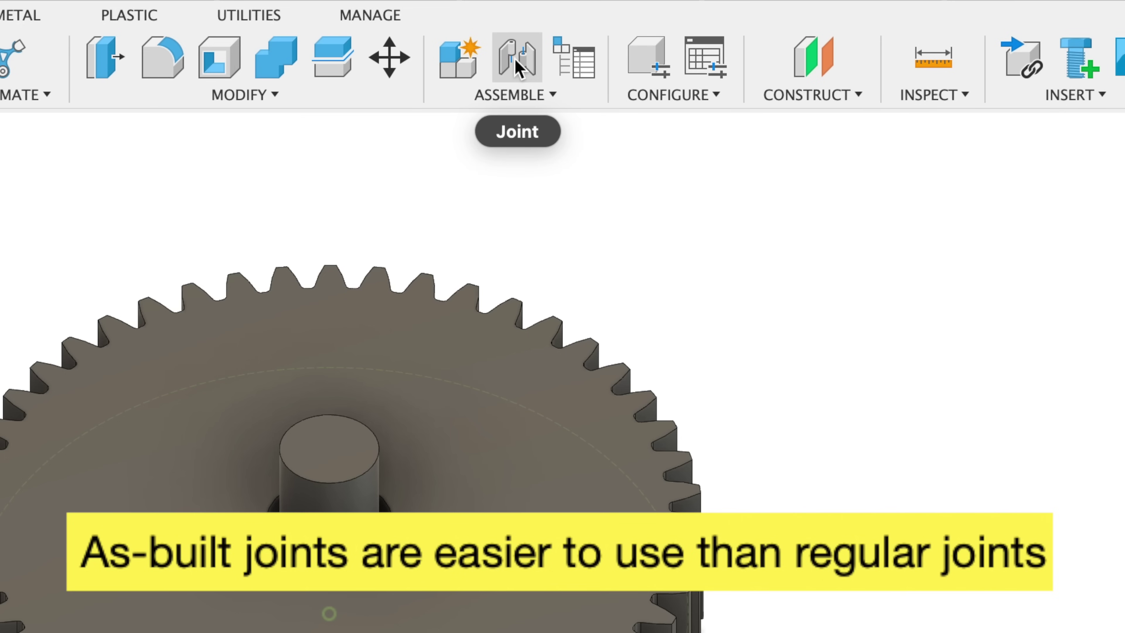
left_click(515, 99)
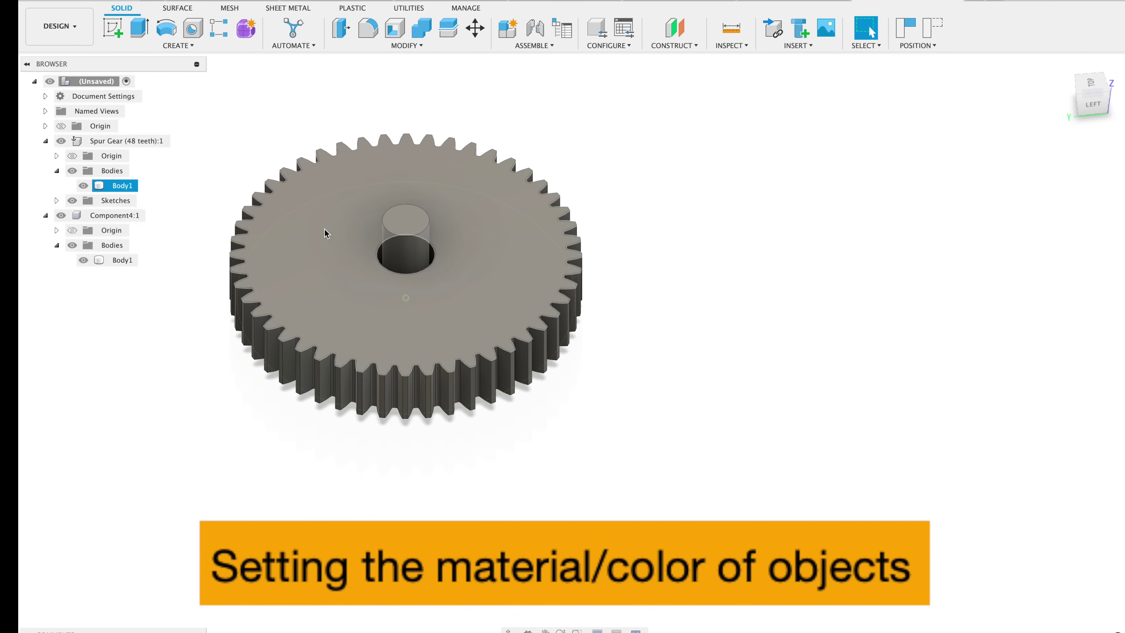
- Apply ABS (White) to the spur gear body and recolour it orange (RGB 245, 131, 60)
right_click(118, 185)
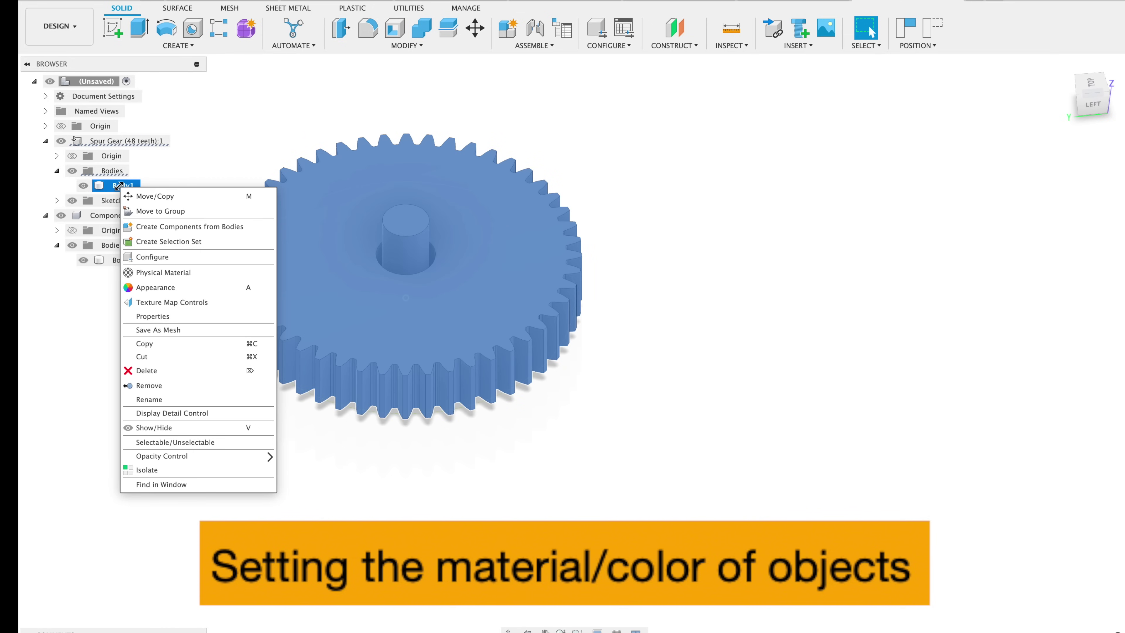
left_click(164, 289)
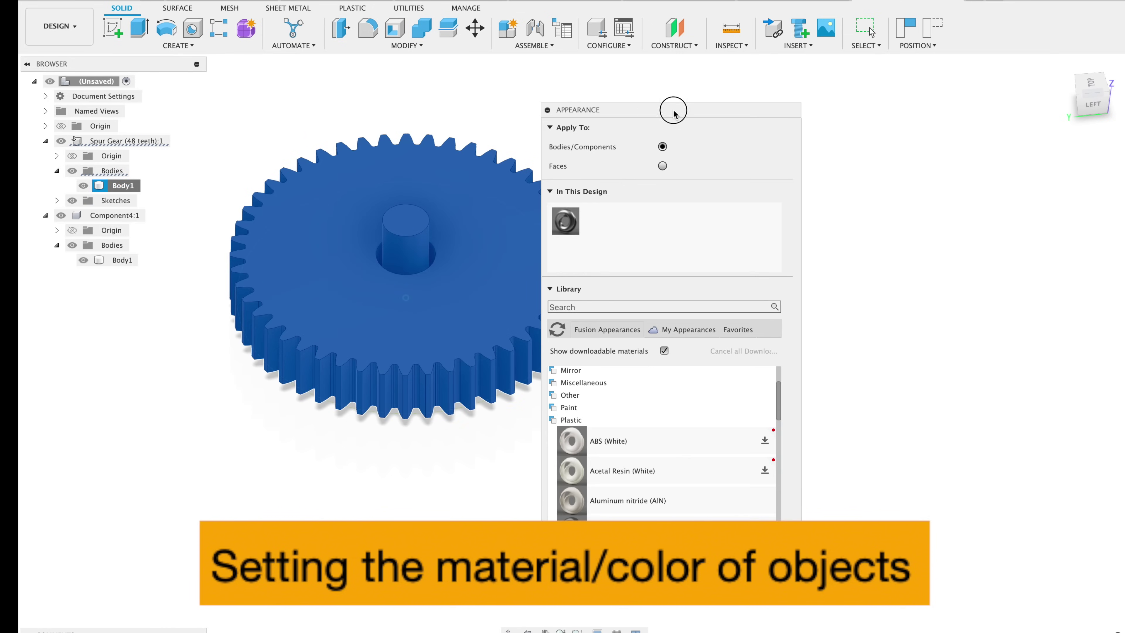
mouse_move(673, 111)
left_mouse_down()
mouse_move(701, 105)
mouse_move(685, 109)
left_mouse_up()
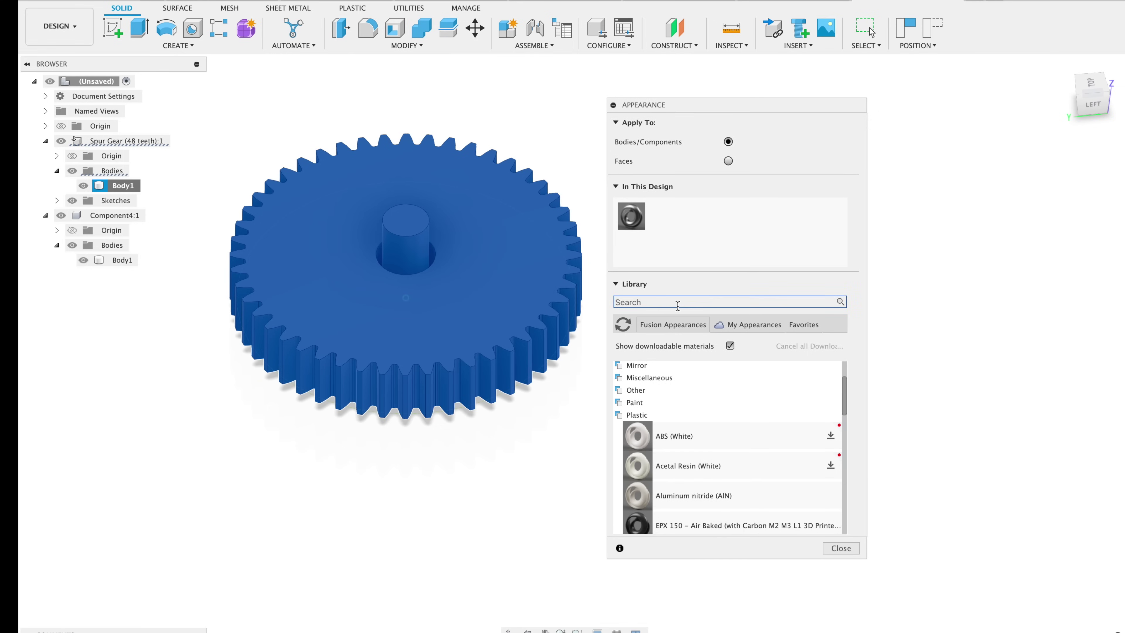
left_click_drag(631, 440, 476, 355)
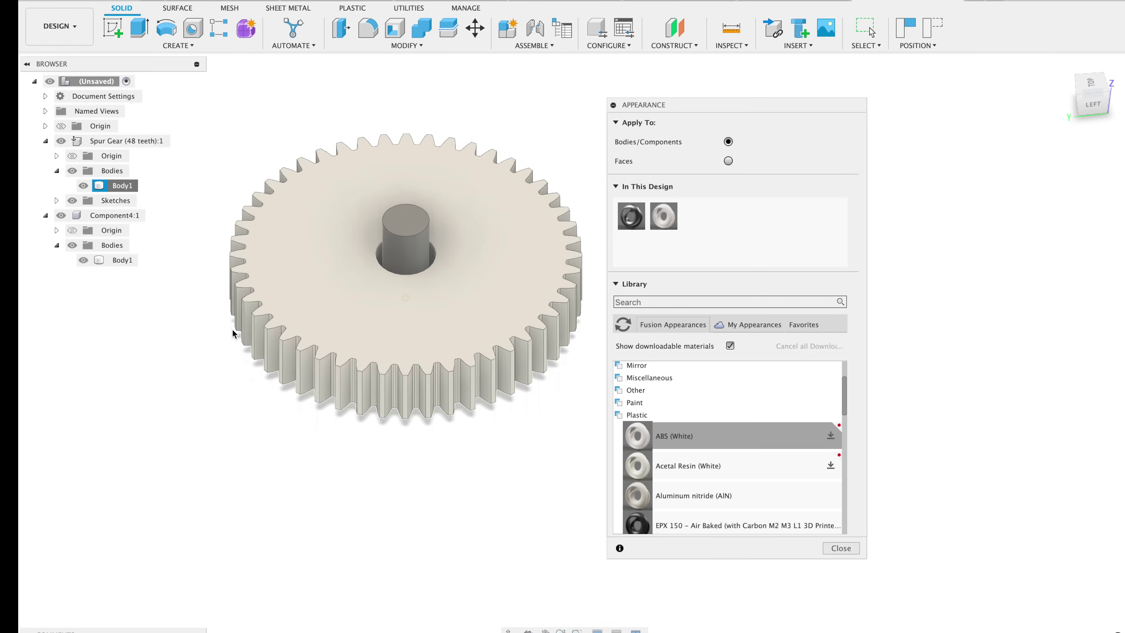
double_click(666, 220)
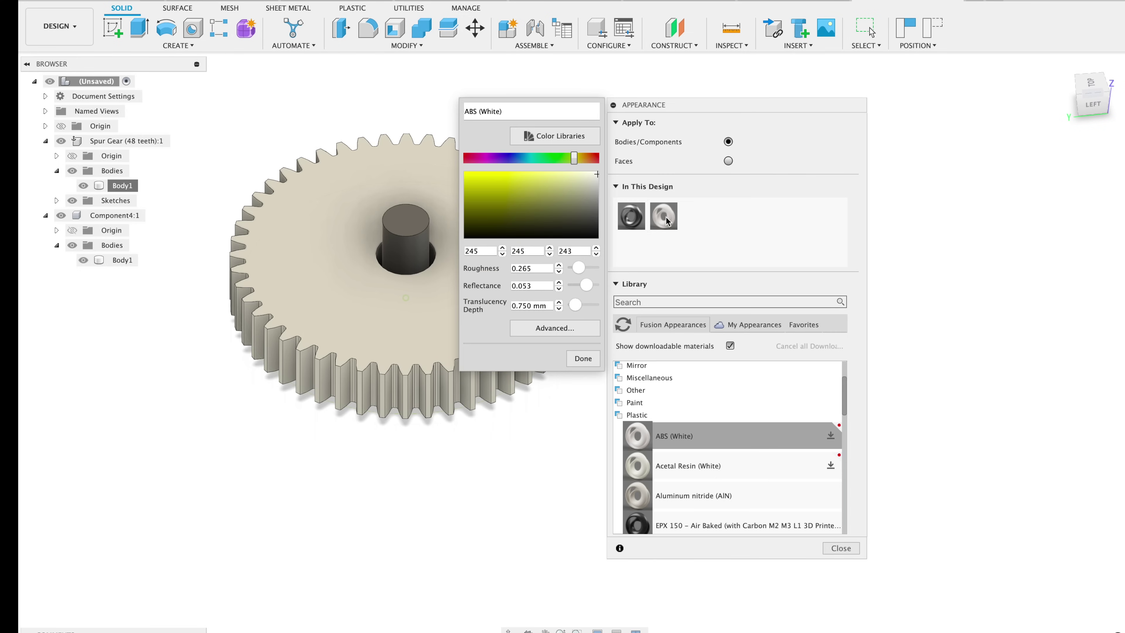
left_click_drag(587, 163, 496, 175)
left_click(827, 549)
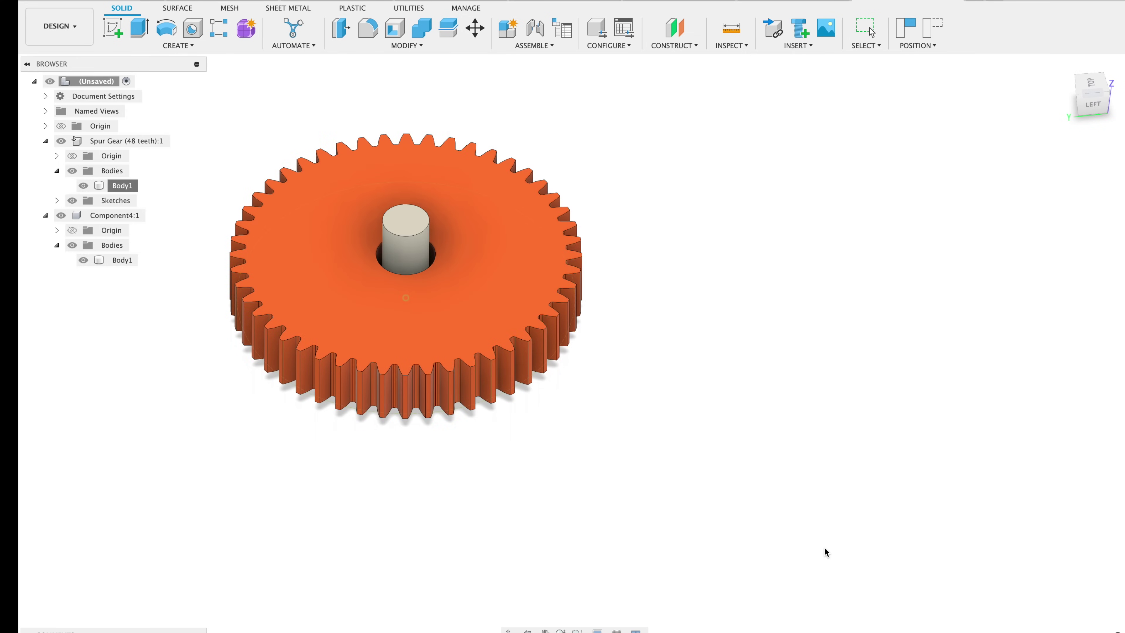
left_click(368, 271)
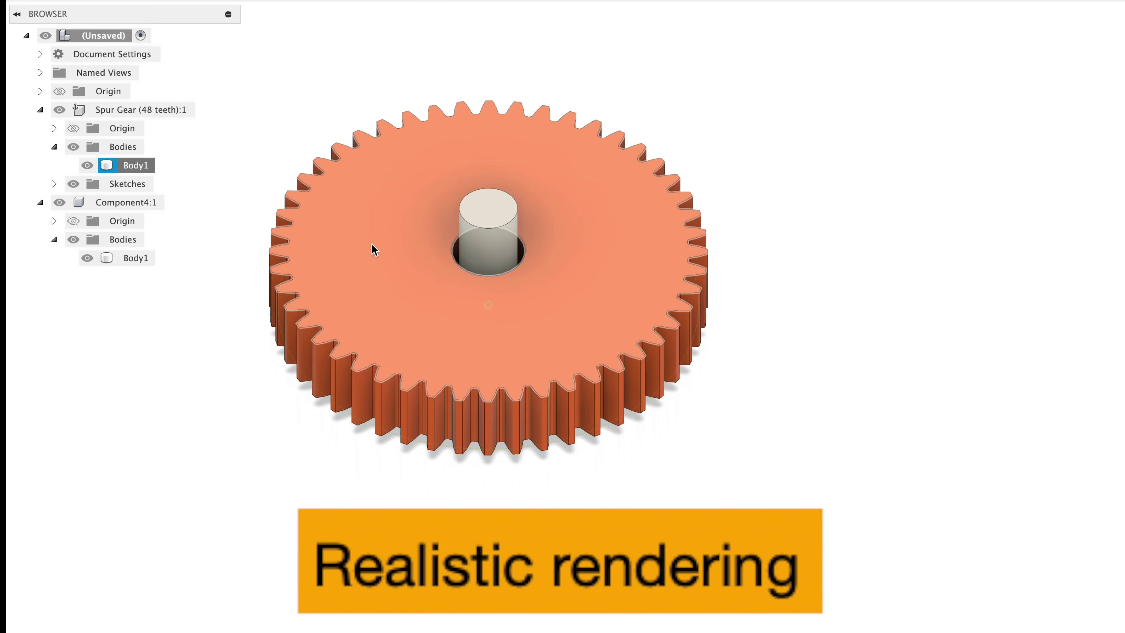
- Switch to the Render workspace and start an in-canvas render of the orange gear
key("Escape")
left_click(78, 42)
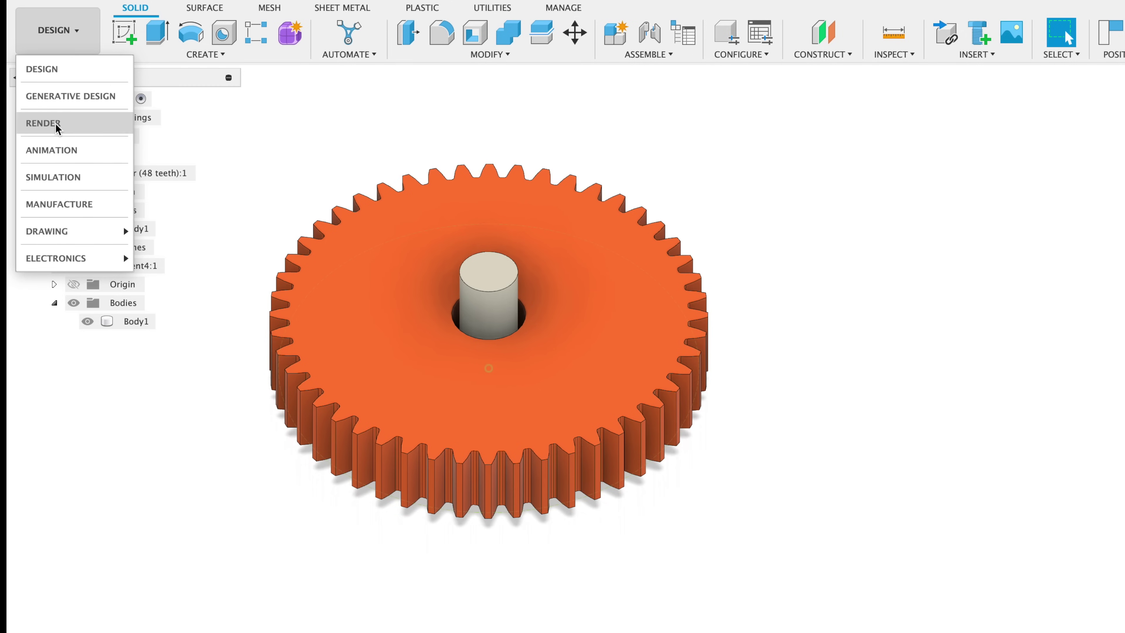
left_click(43, 123)
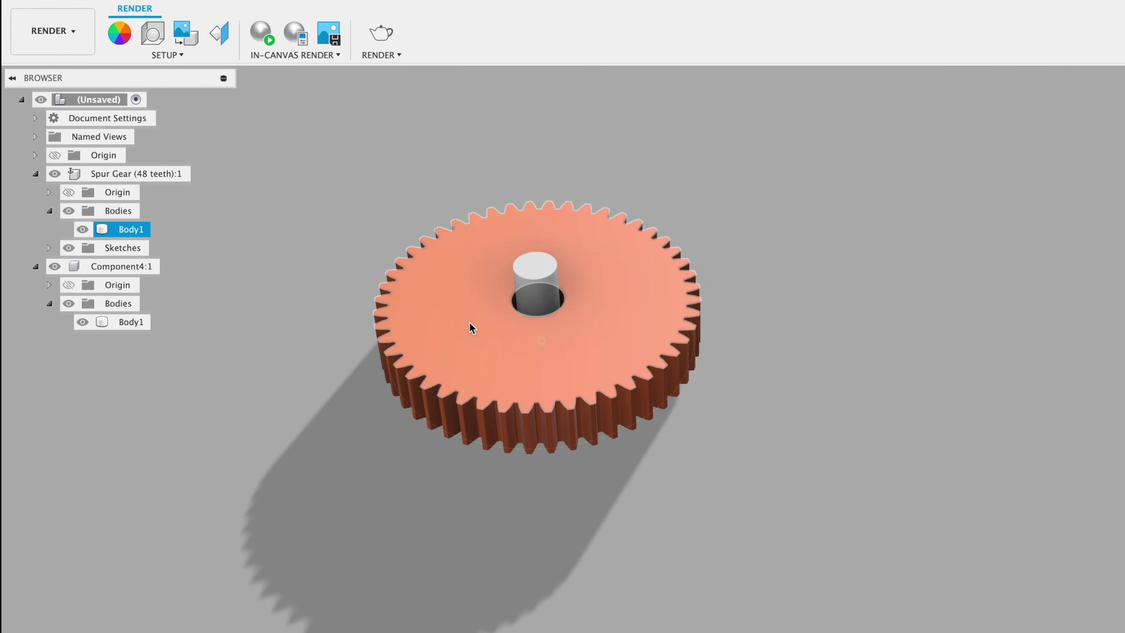
left_click(260, 36)
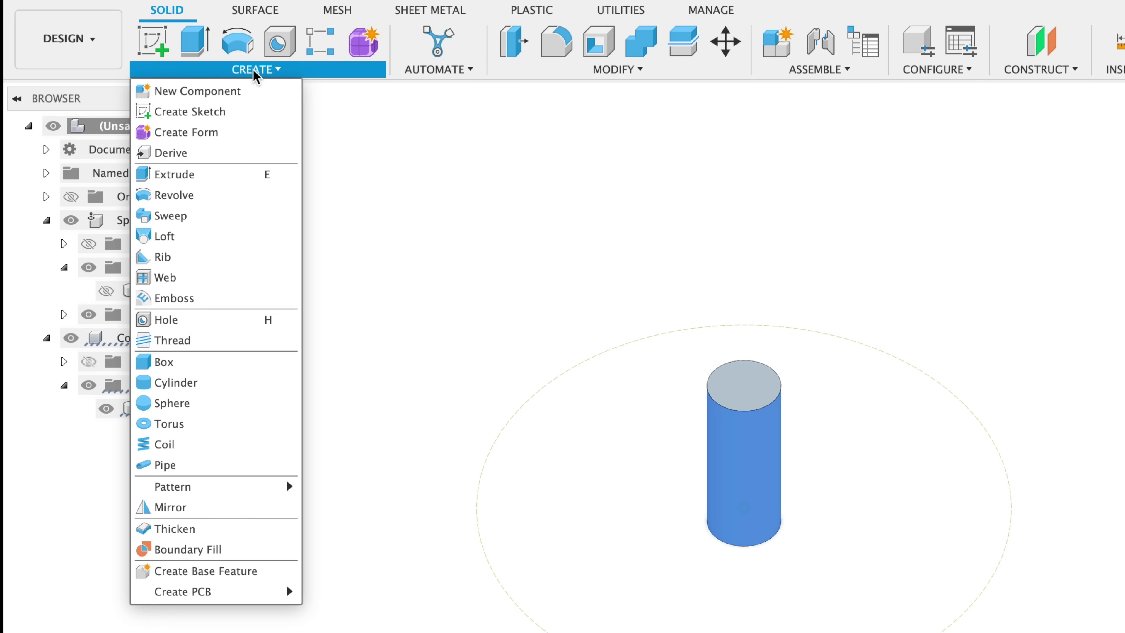
- Add a modeled M10x1.5 thread to the cylinder face
left_click(233, 341)
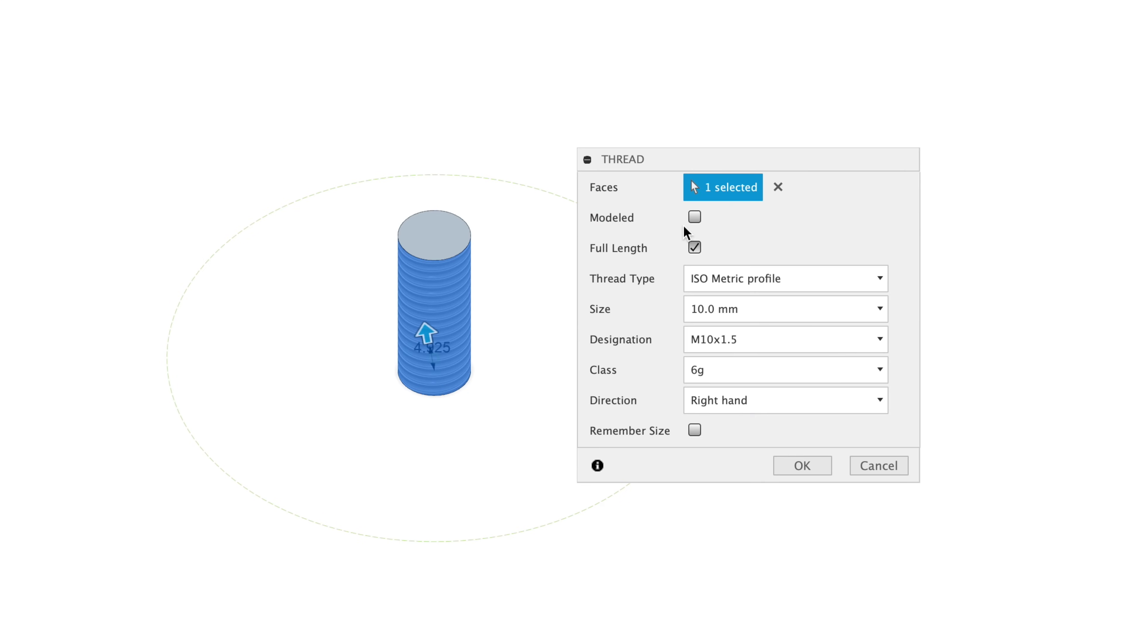
left_click(695, 217)
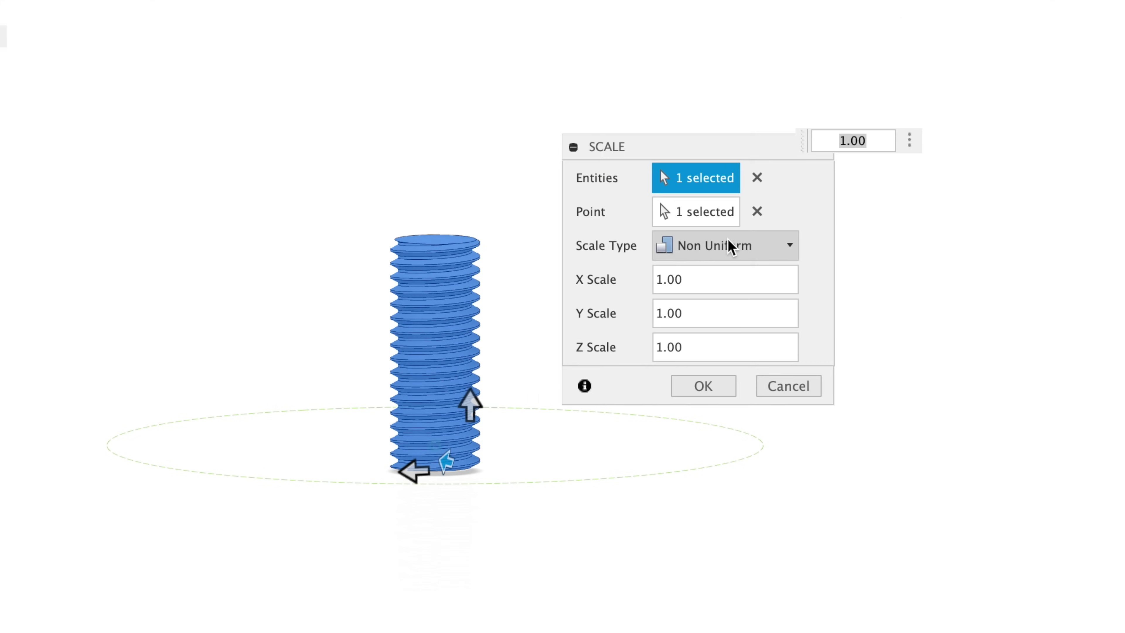
- Enter a Z scale of 1.5 to stretch the threaded rod vertically
left_click(657, 347)
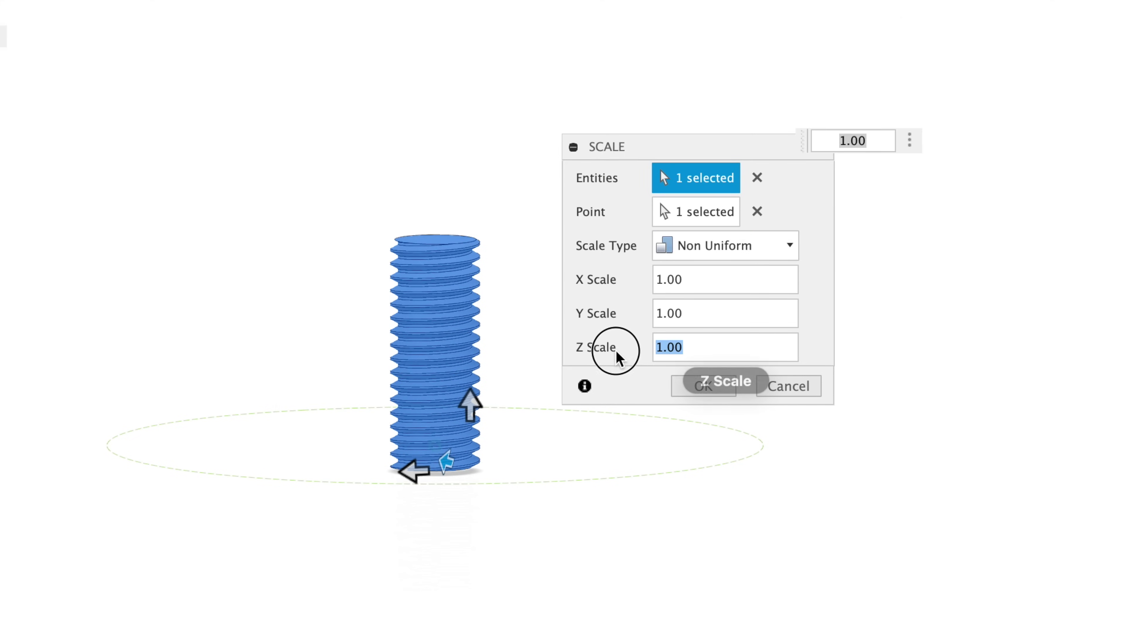
type("1.5")
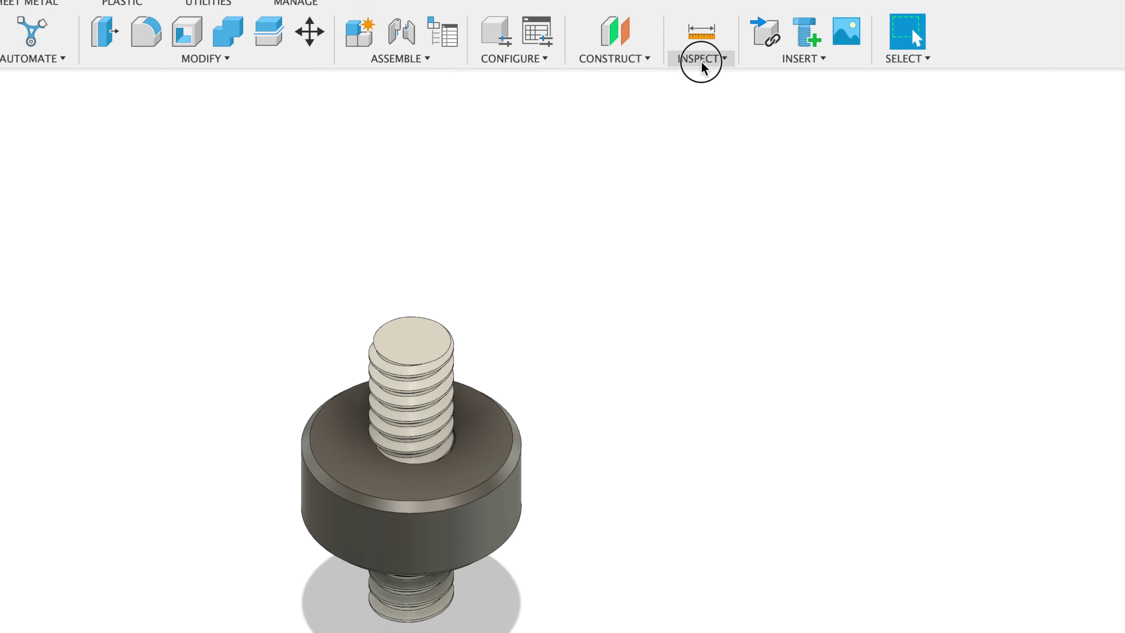
- Show the Inspect menu's analysis tools over the threaded bolt
left_click(702, 58)
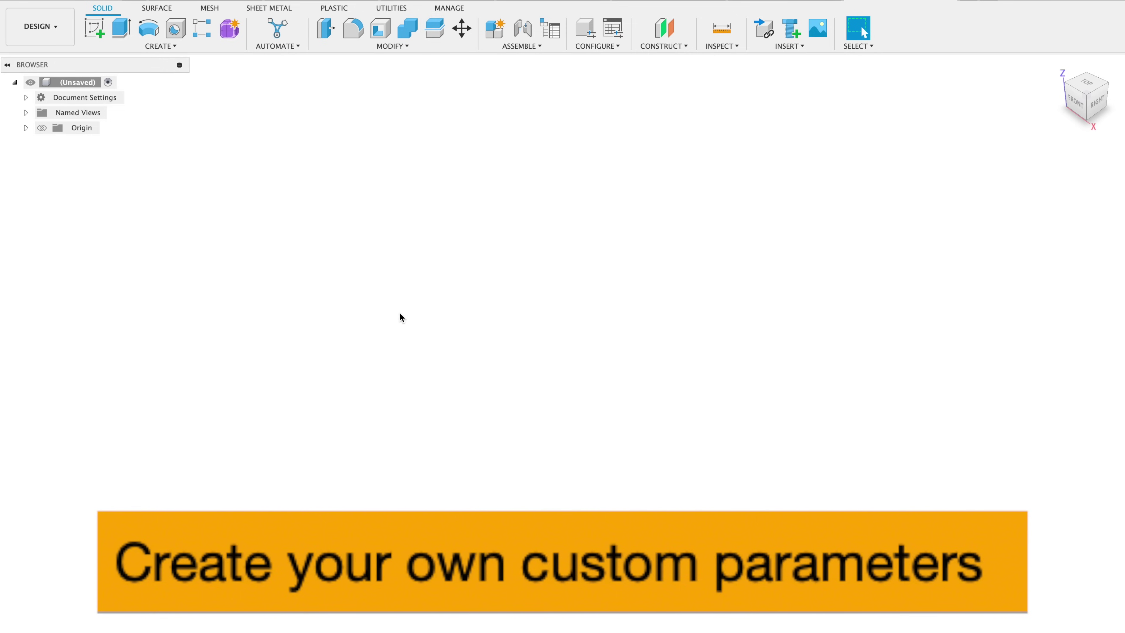
- Add a user parameter named length with a value of 42 mm
left_click(356, 46)
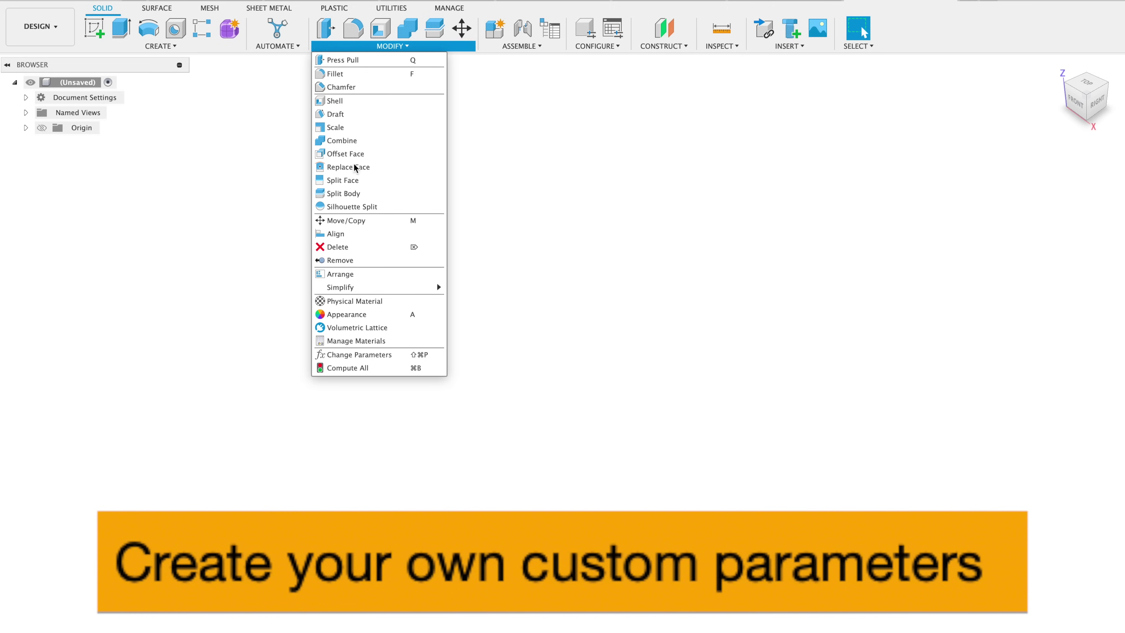
left_click(364, 356)
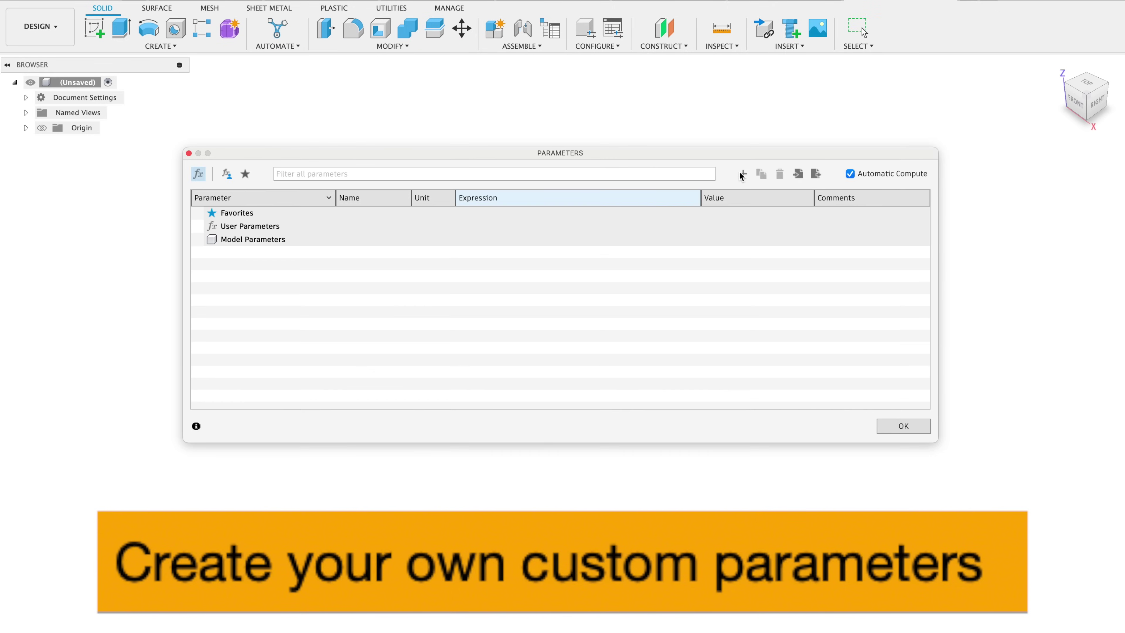
left_click(743, 174)
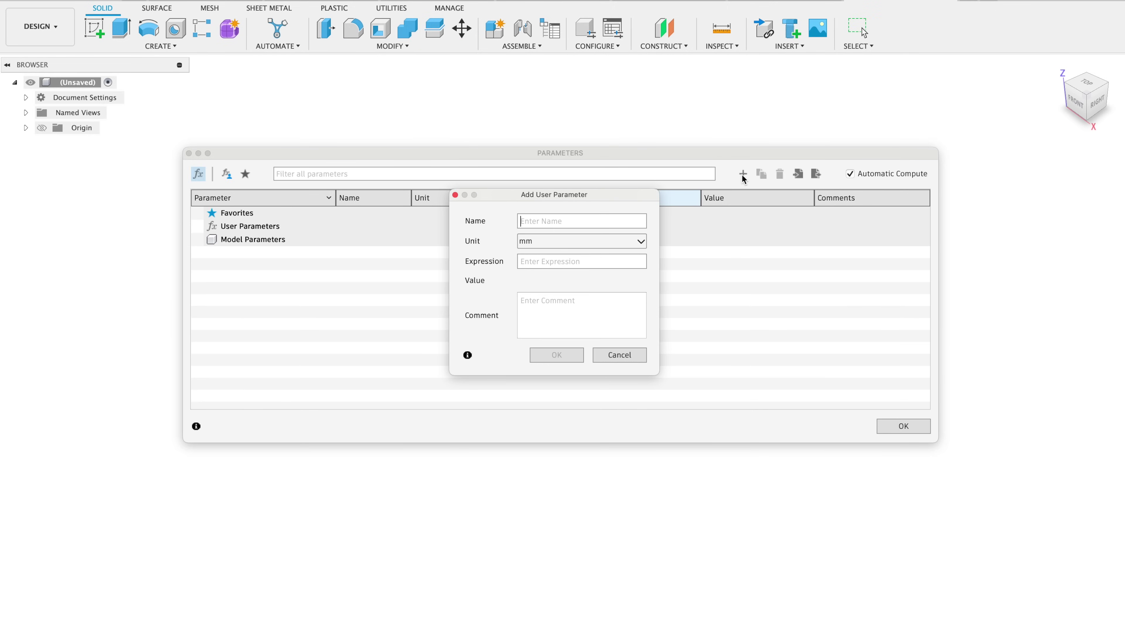
type("length")
key("Left")
key("Left")
key("Left")
type("n42")
key("Return")
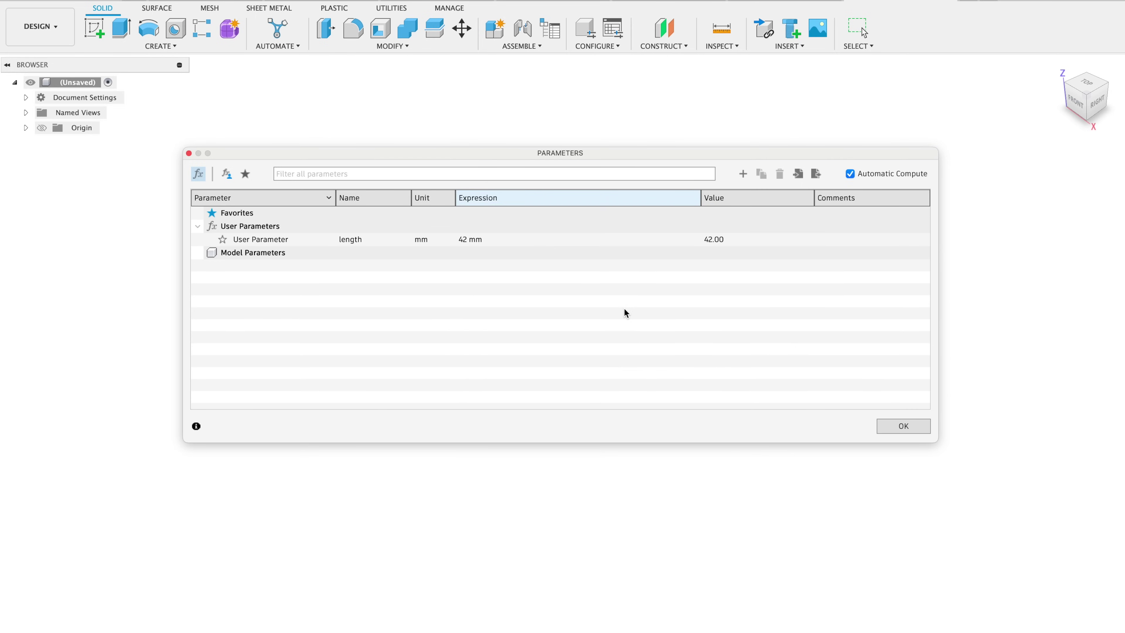
- Add a second user parameter named width with a value of 70 mm
left_click(742, 173)
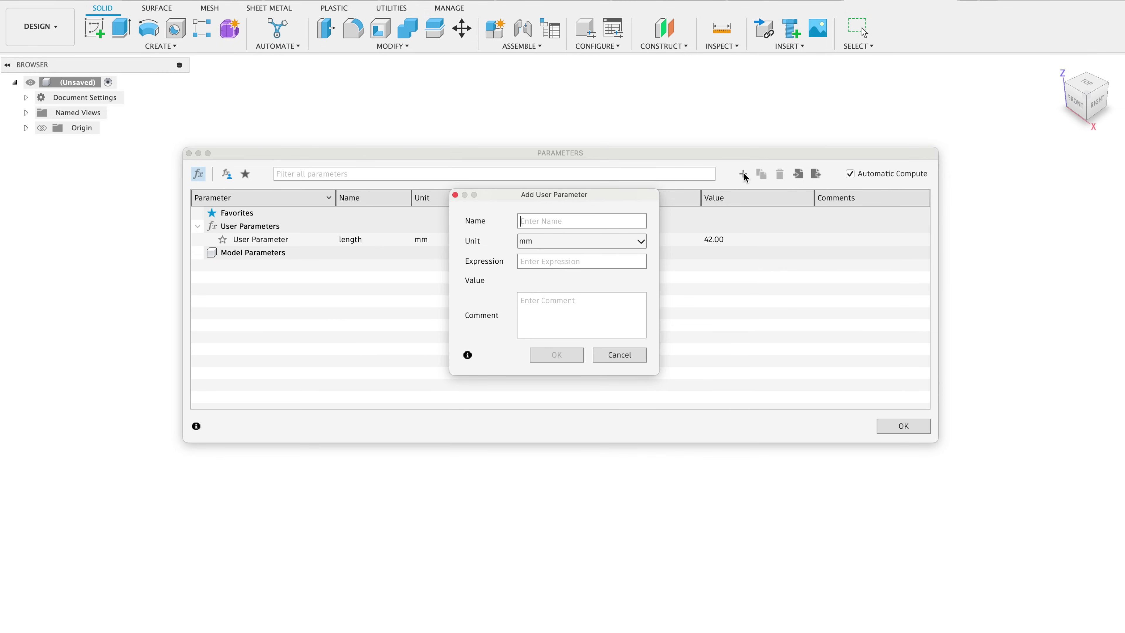
type("width")
left_click(571, 266)
type("79")
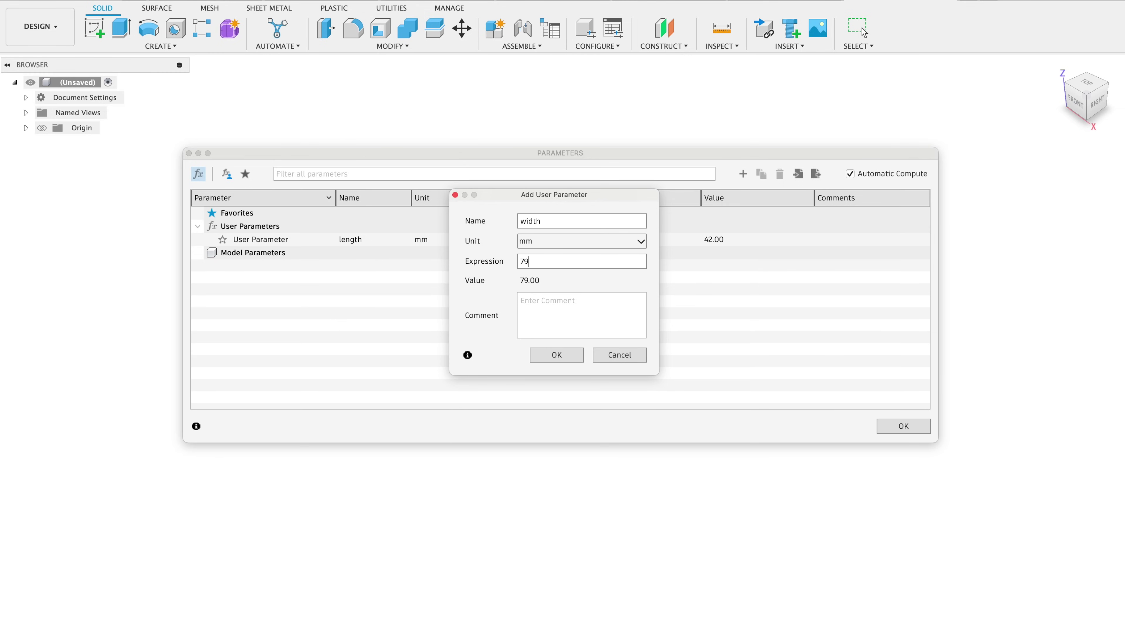
key("BackSpace")
type("0")
key("Return")
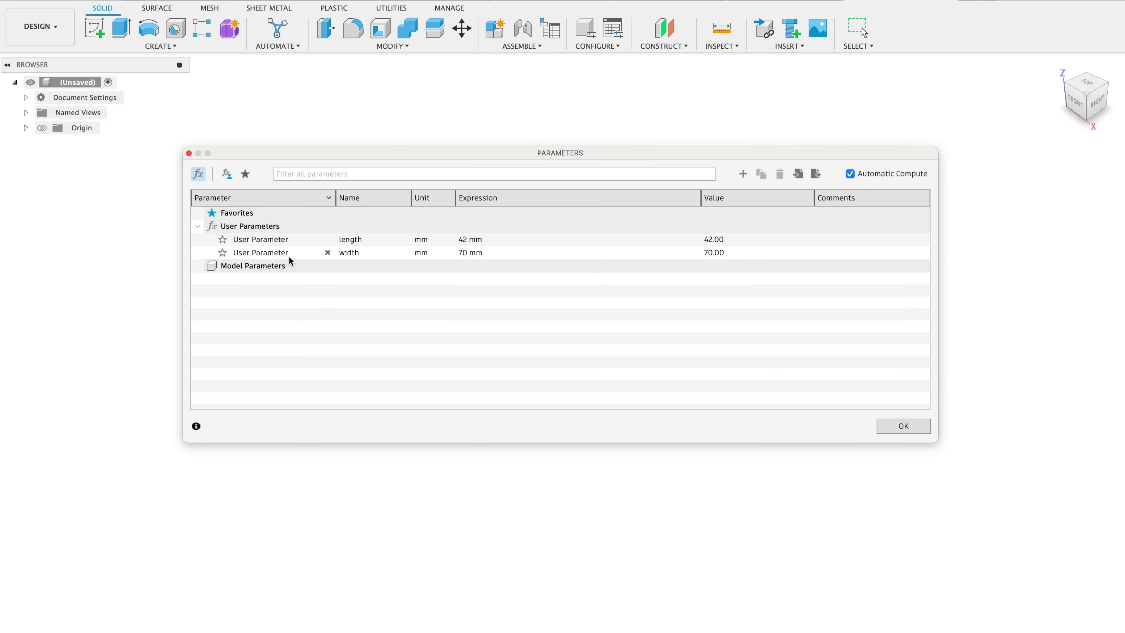
- Sketch a rectangle from the origin on the XY plane, sized by the length and width parameters
left_click(881, 428)
left_click(98, 29)
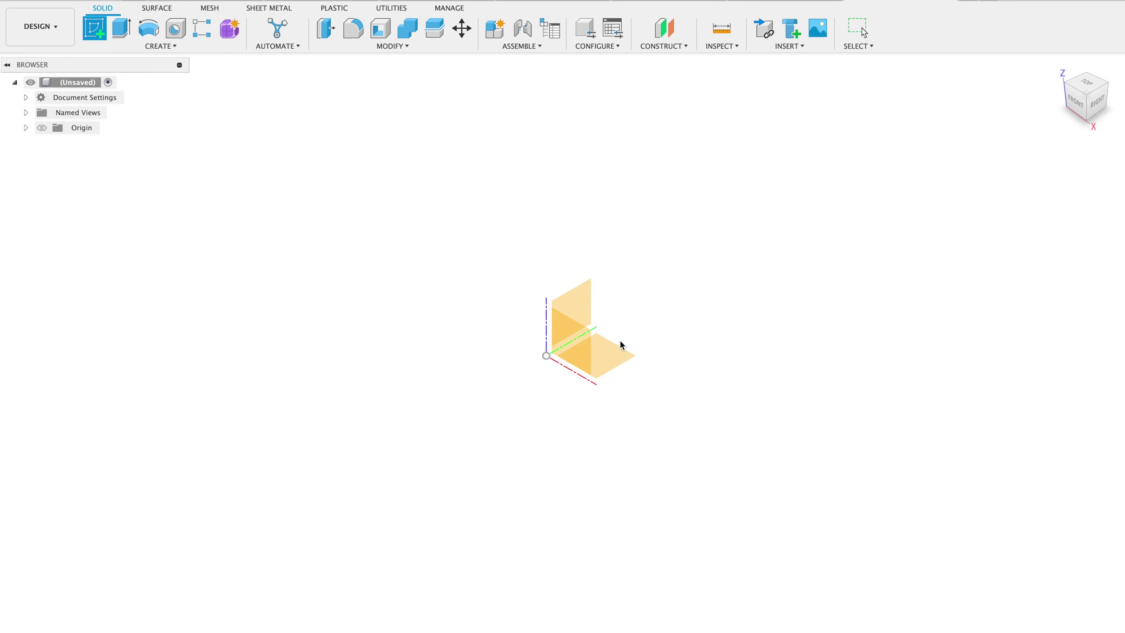
left_click(617, 355)
key("r")
left_click(445, 344)
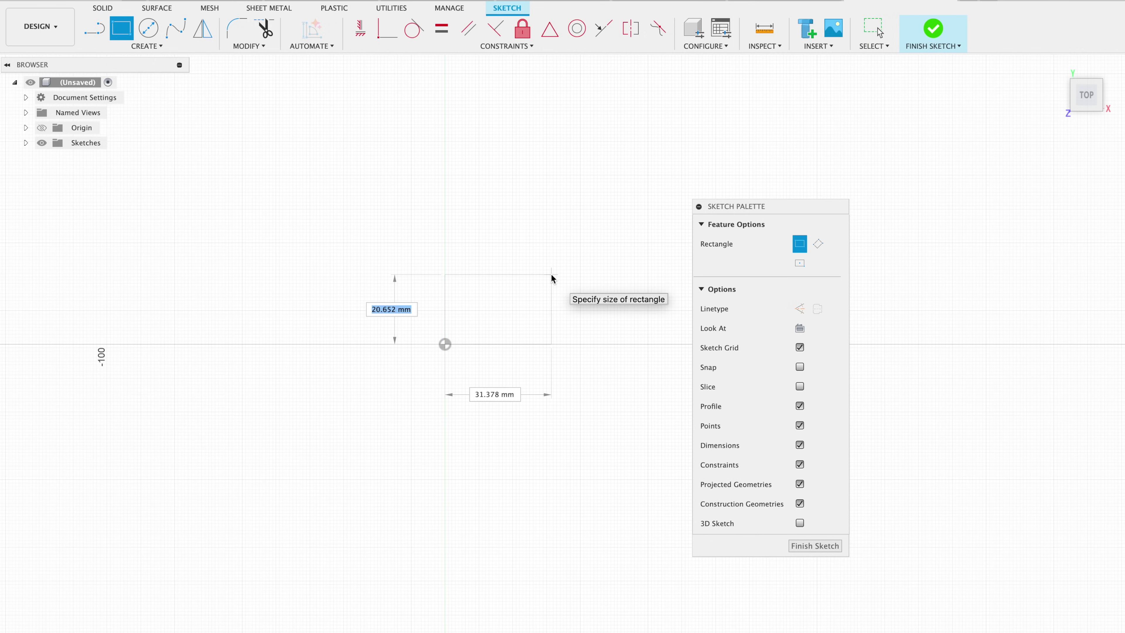
type("le")
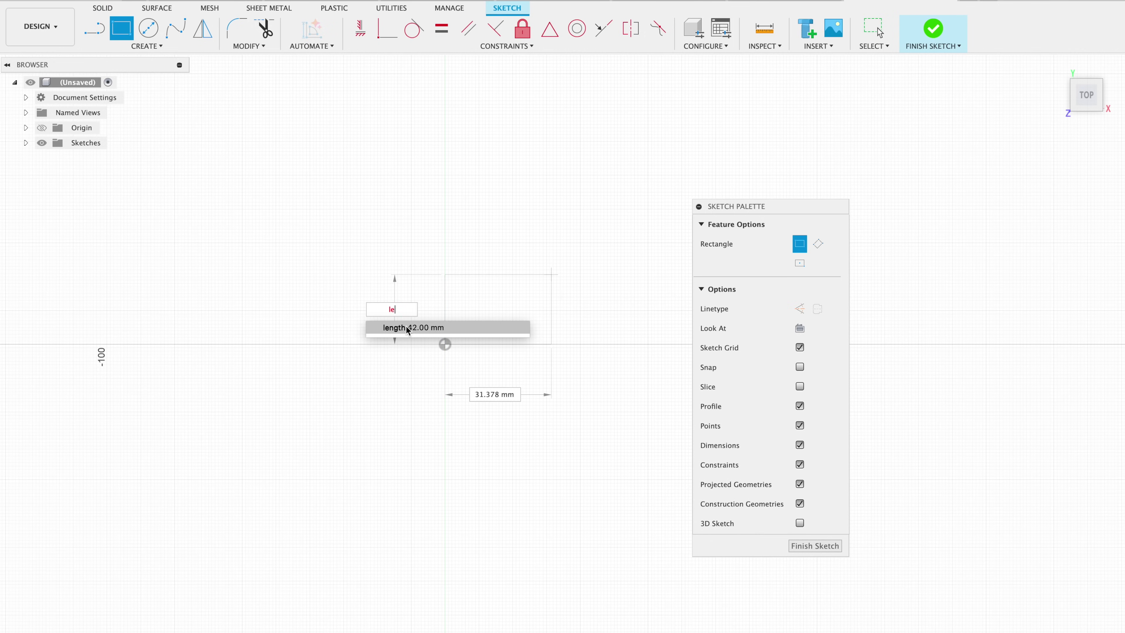
left_click(414, 328)
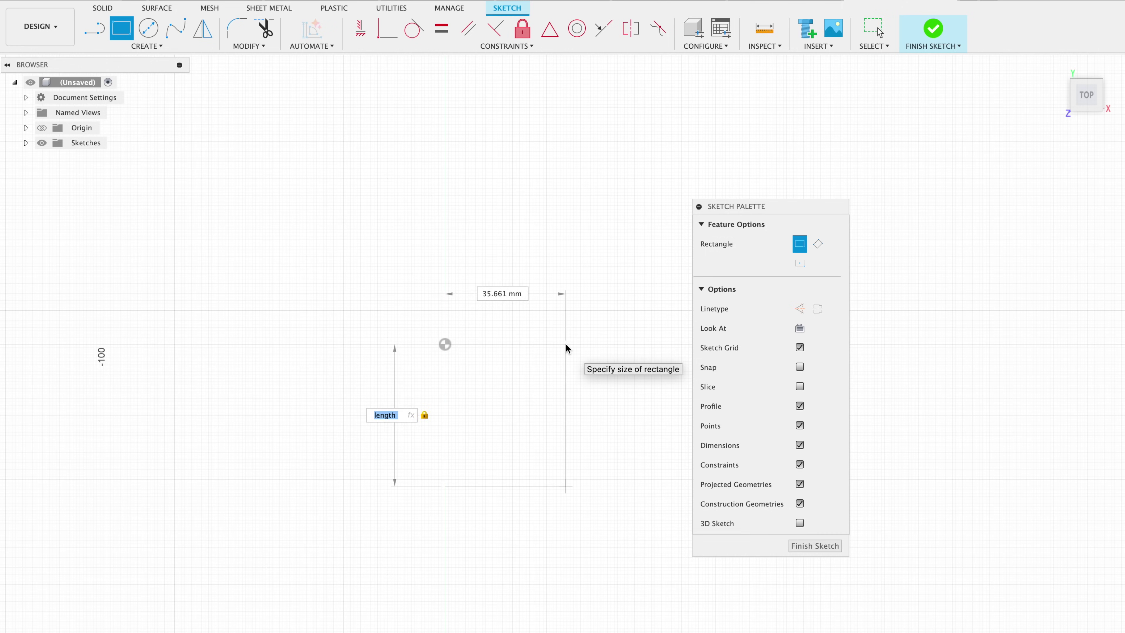
key("Tab")
type("wi")
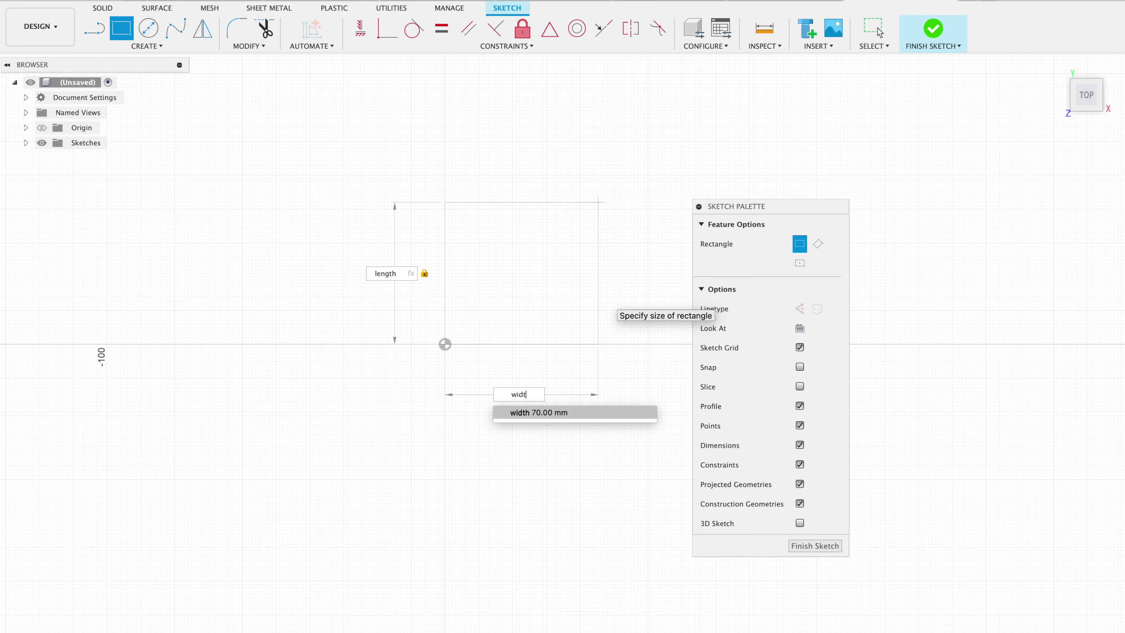
type("dt")
key("Return")
key("Return")
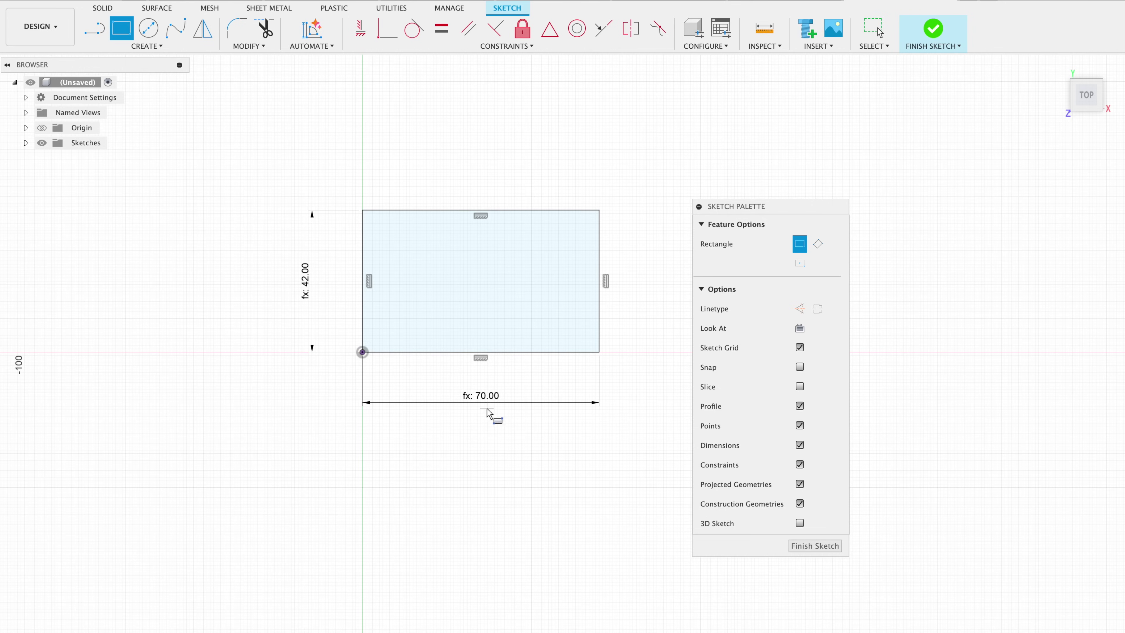
- Finish the sketch and extrude the rectangle into a solid box
key("Escape")
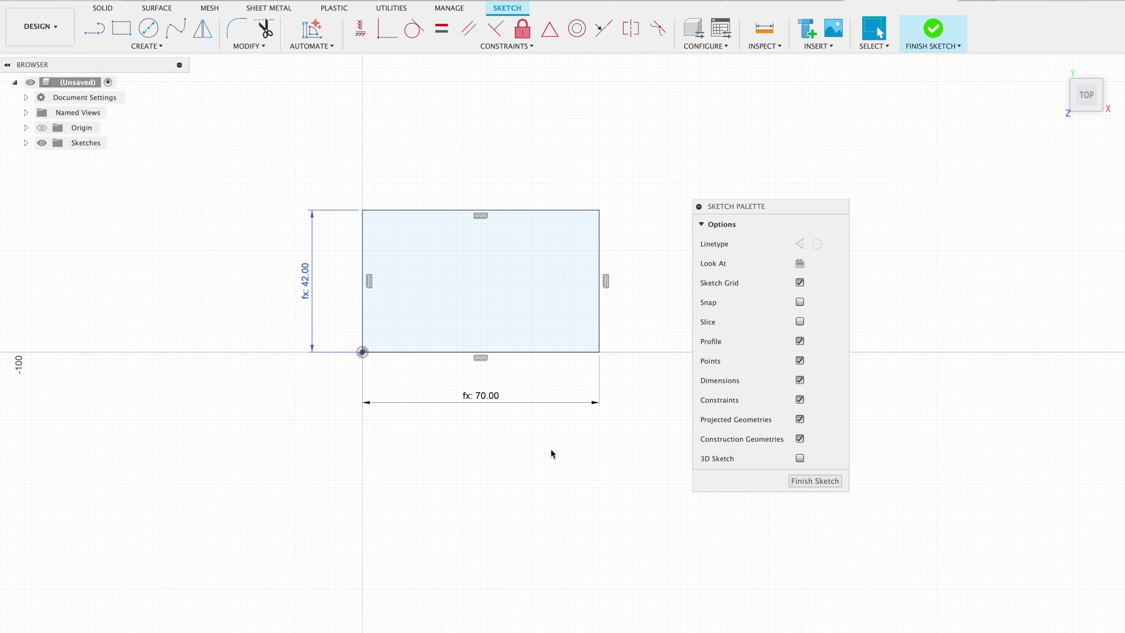
left_click(832, 483)
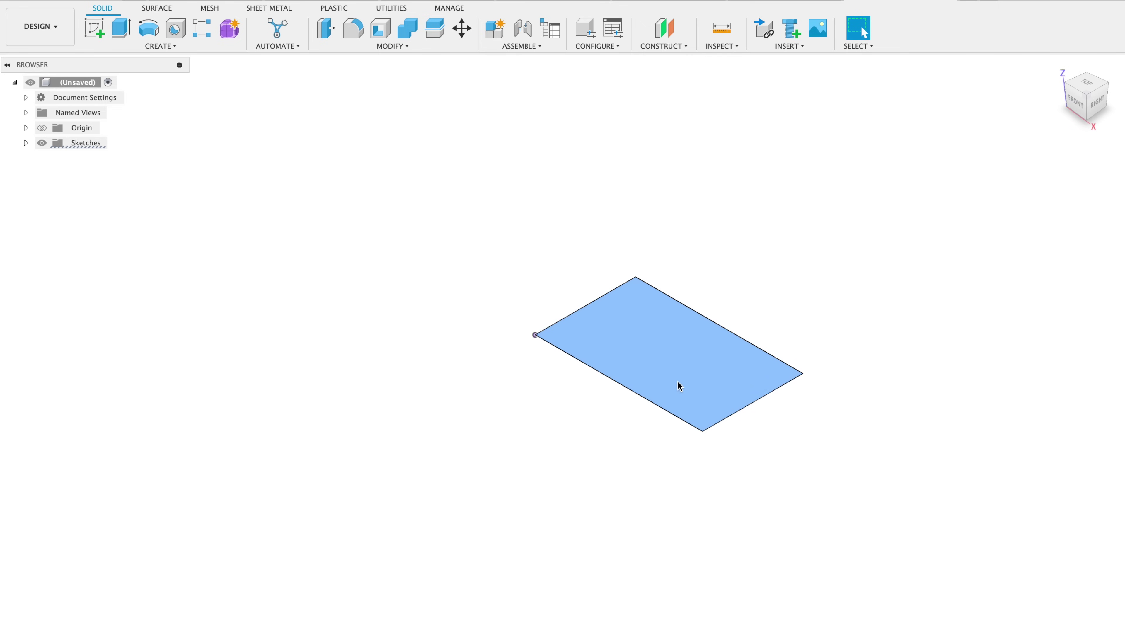
key("e")
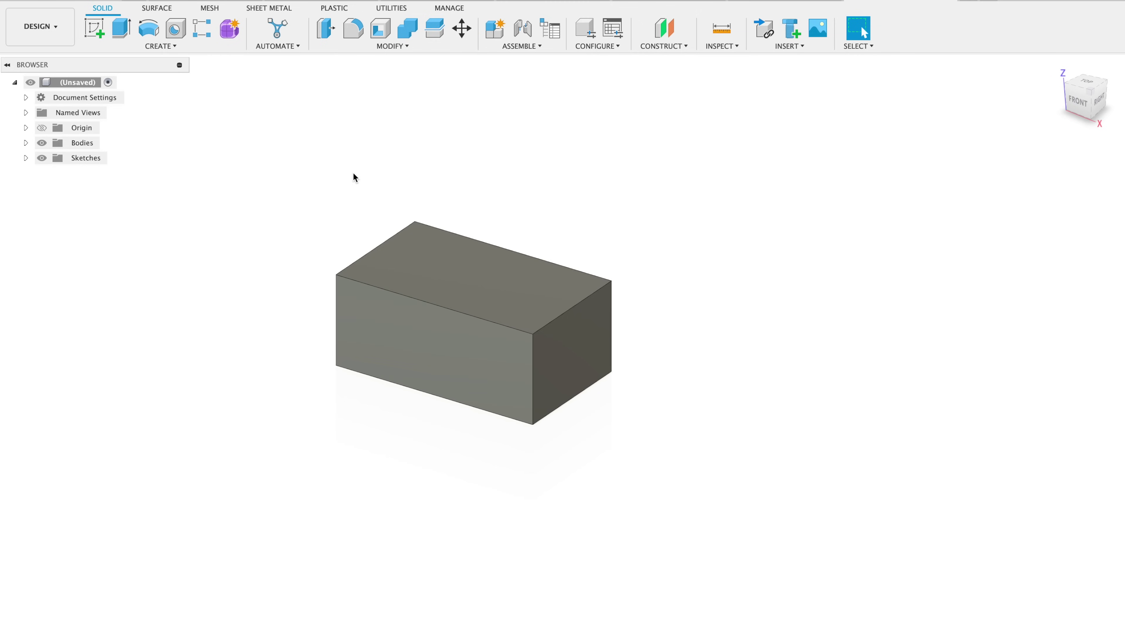
- Change the length parameter to 25 and update the box
left_click(359, 46)
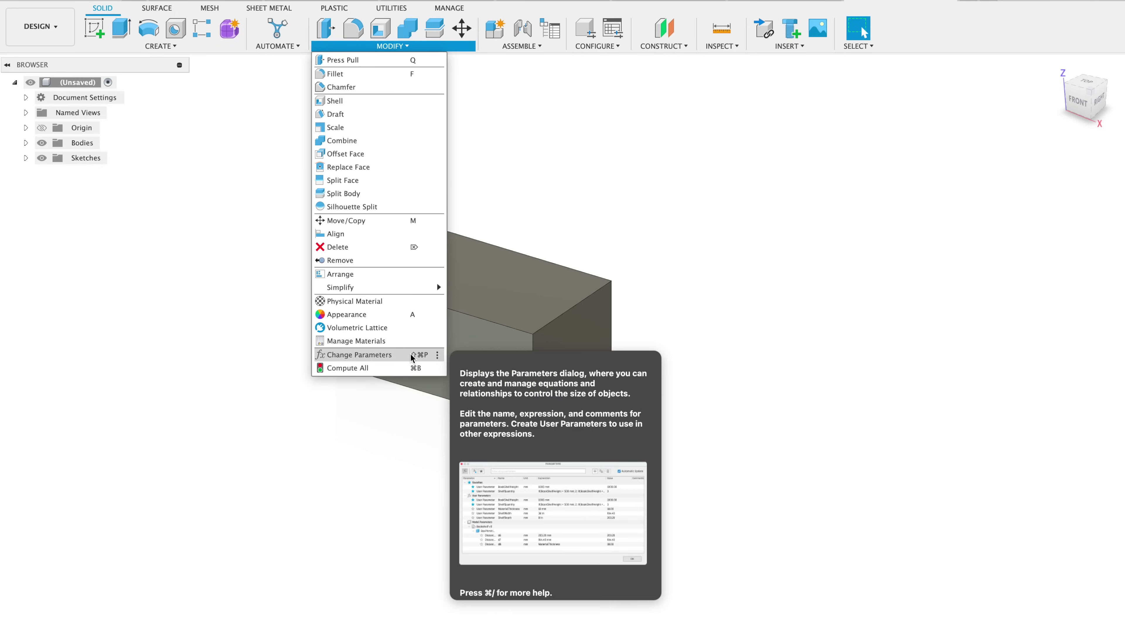
left_click(401, 355)
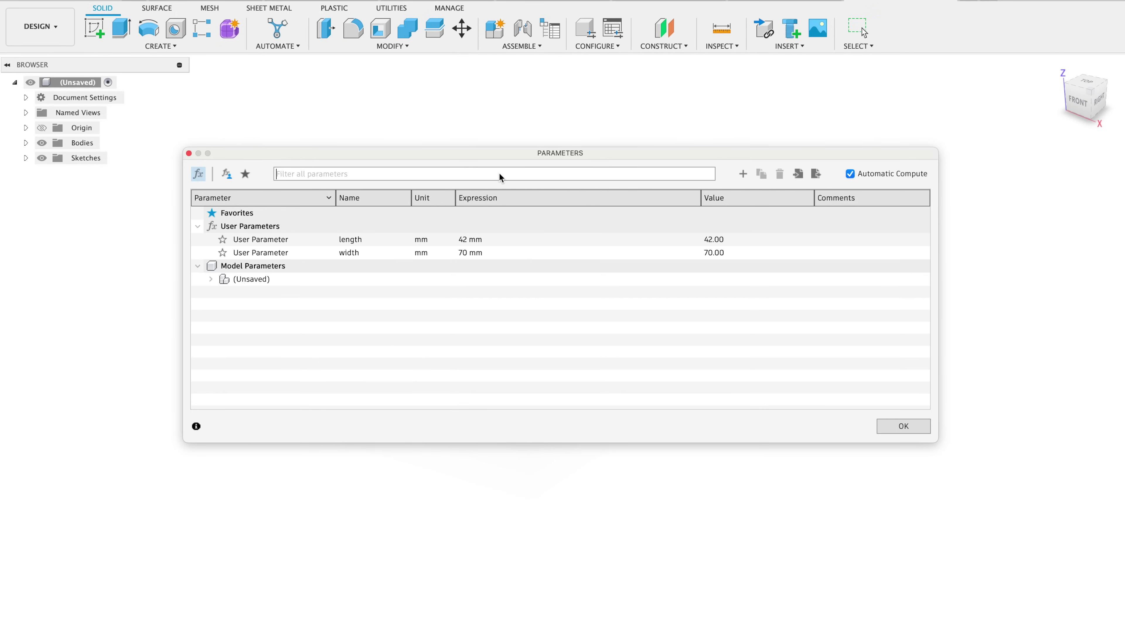
double_click(463, 239)
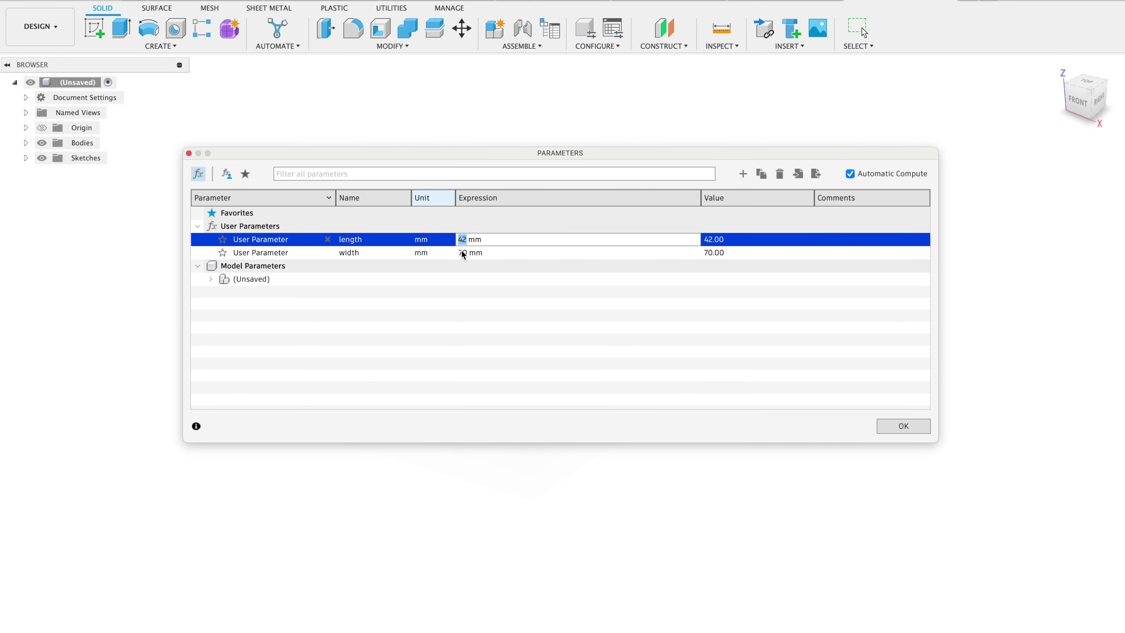
type("25")
key("Return")
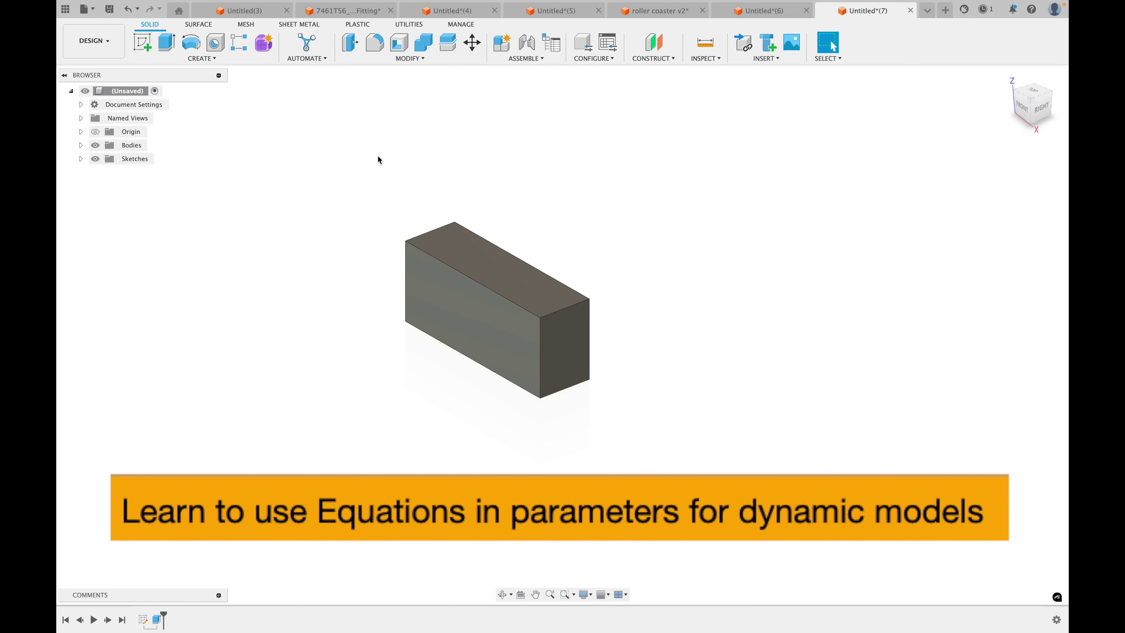
- Set the length parameter's expression to width / 2
left_click(402, 61)
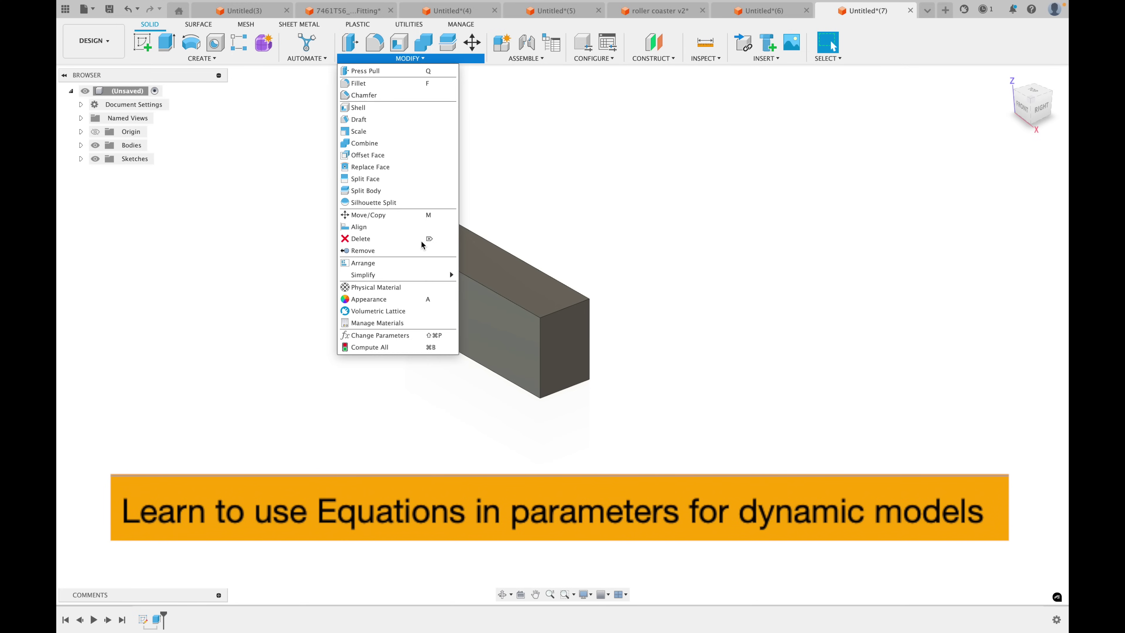
left_click(385, 338)
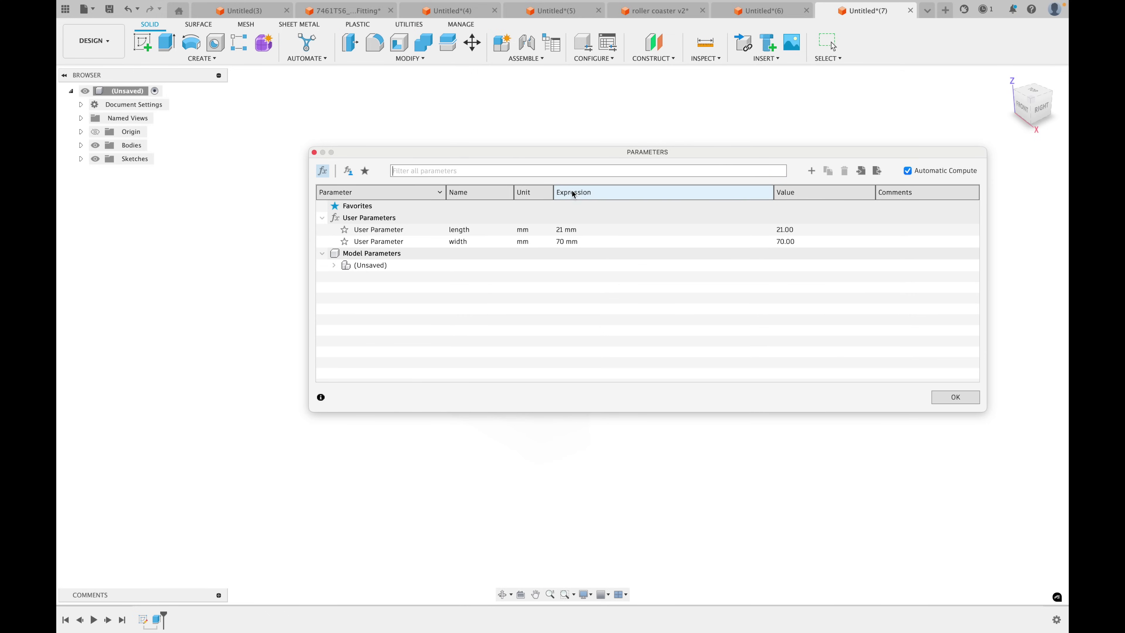
double_click(568, 234)
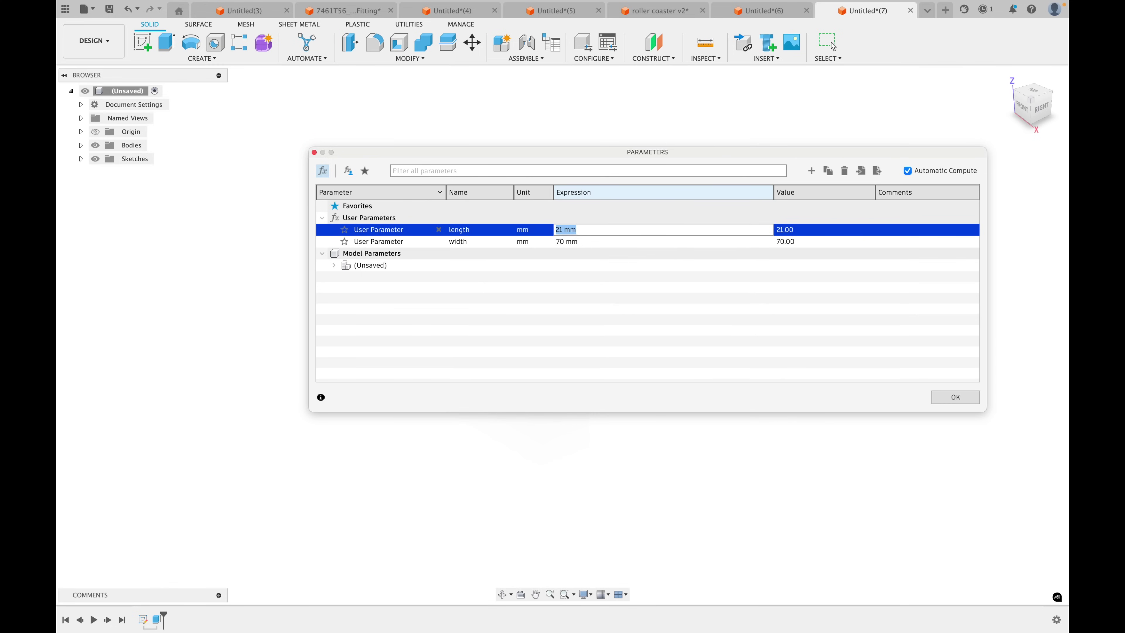
type("width/2")
key("Return")
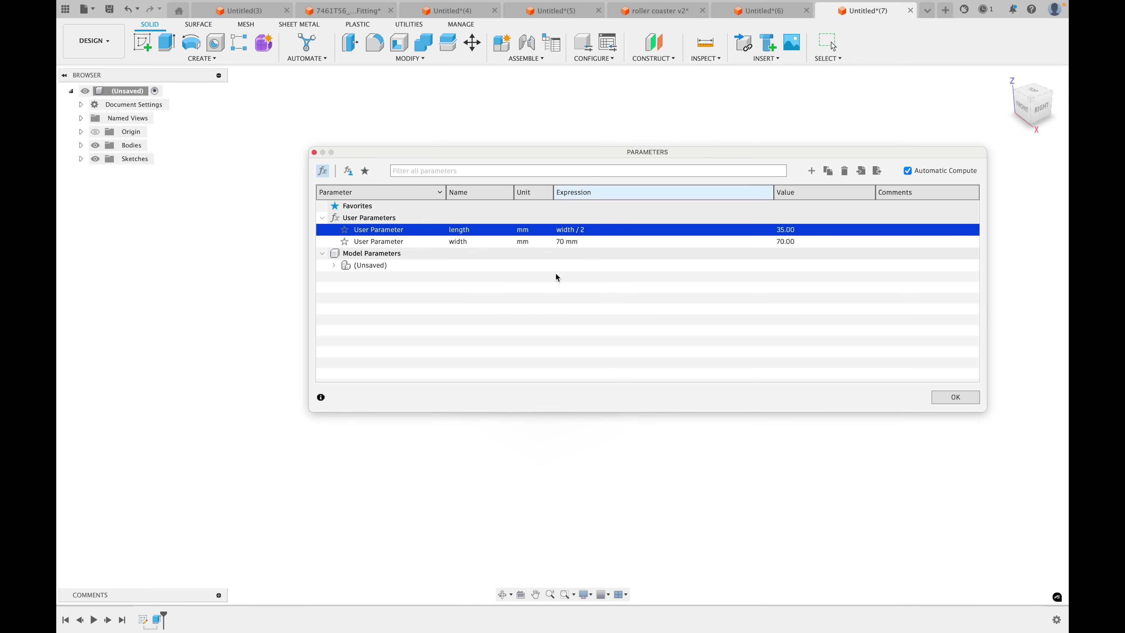
- Change width to 80 mm and close the Parameters dialog
double_click(561, 241)
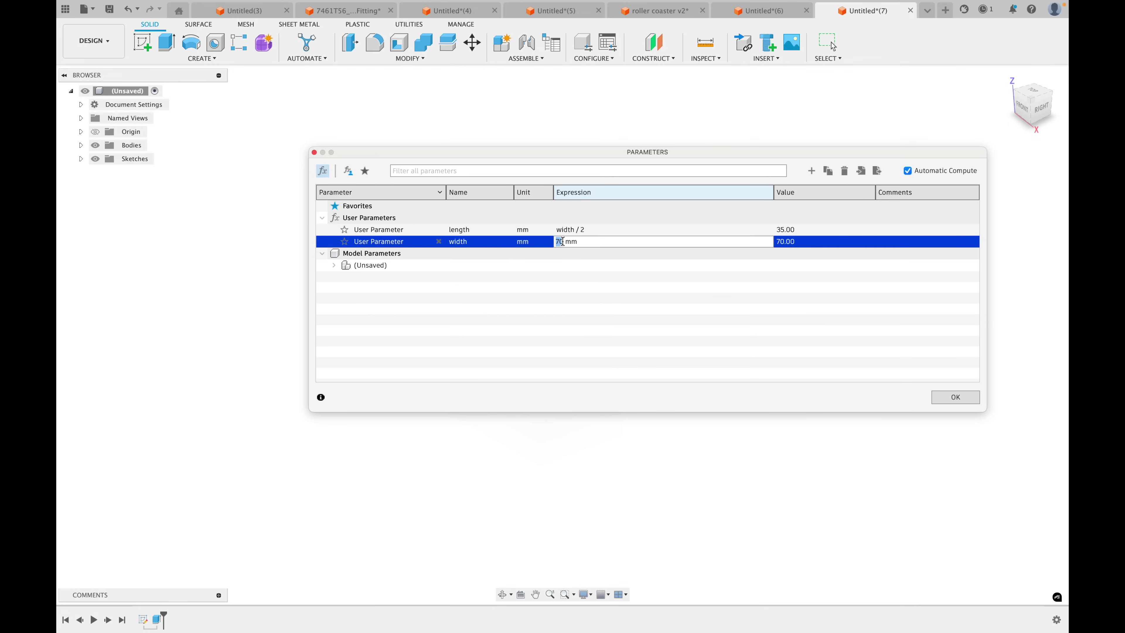
type("80")
left_click(977, 397)
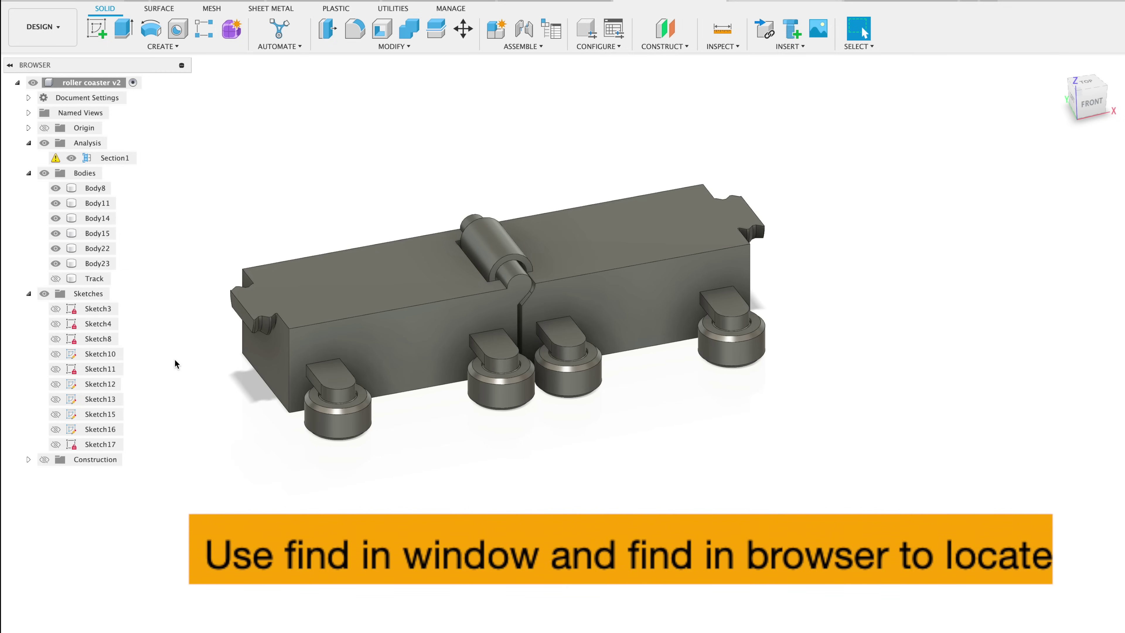
- Use Find in Window on Body14 to zoom the view to that wheel part
left_click(97, 221)
right_click(96, 221)
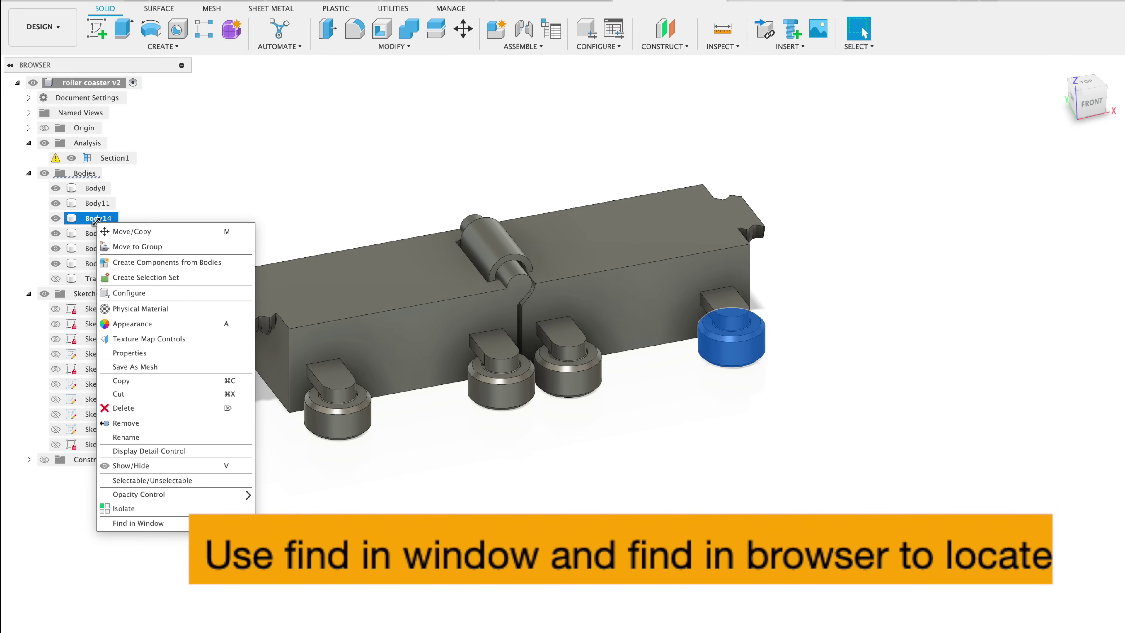
left_click(136, 523)
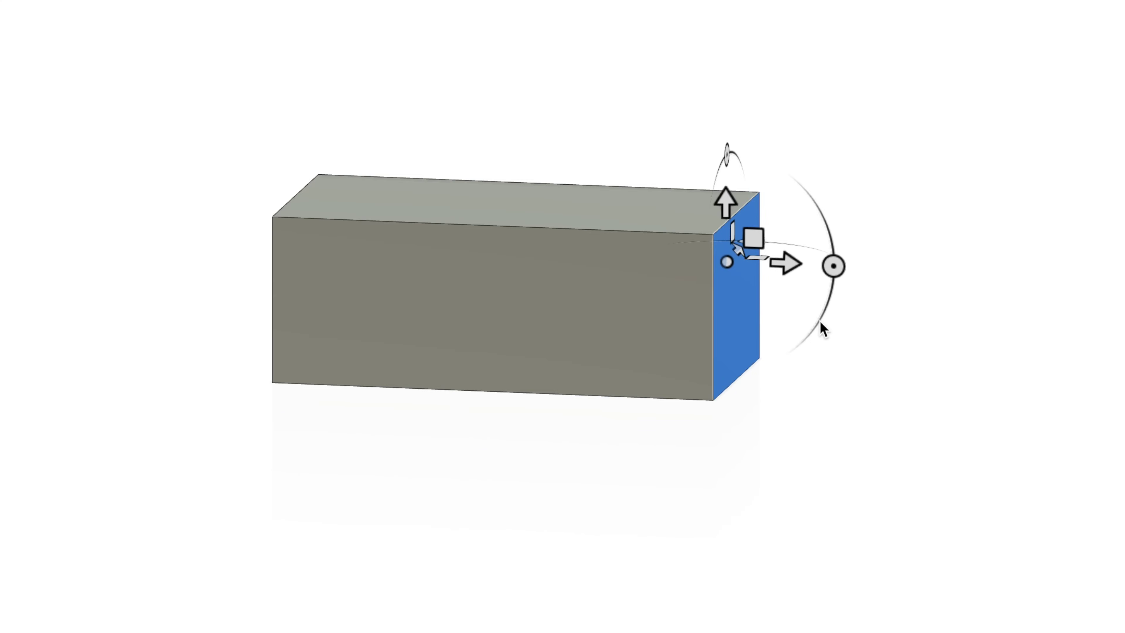
- Rotate the box's end face to slope it, entering a 50° tilt angle
left_click_drag(835, 262, 824, 357)
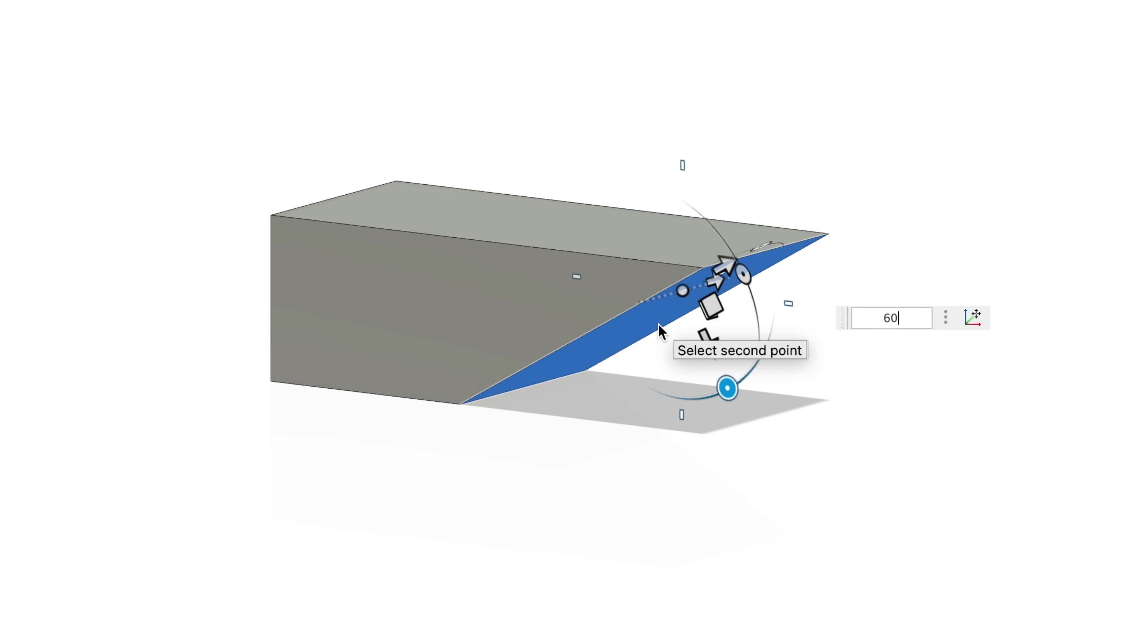
left_click(912, 318)
key("BackSpace")
key("BackSpace")
type("50")
key("Return")
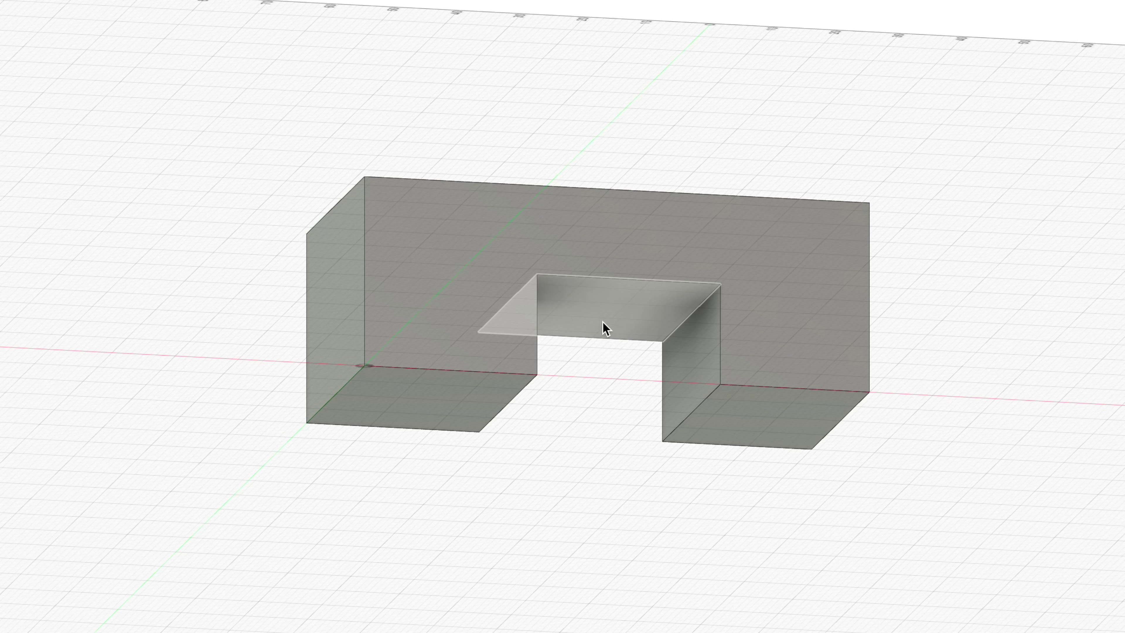
- Select the ceiling face inside the arch-shaped block's opening
left_click(604, 323)
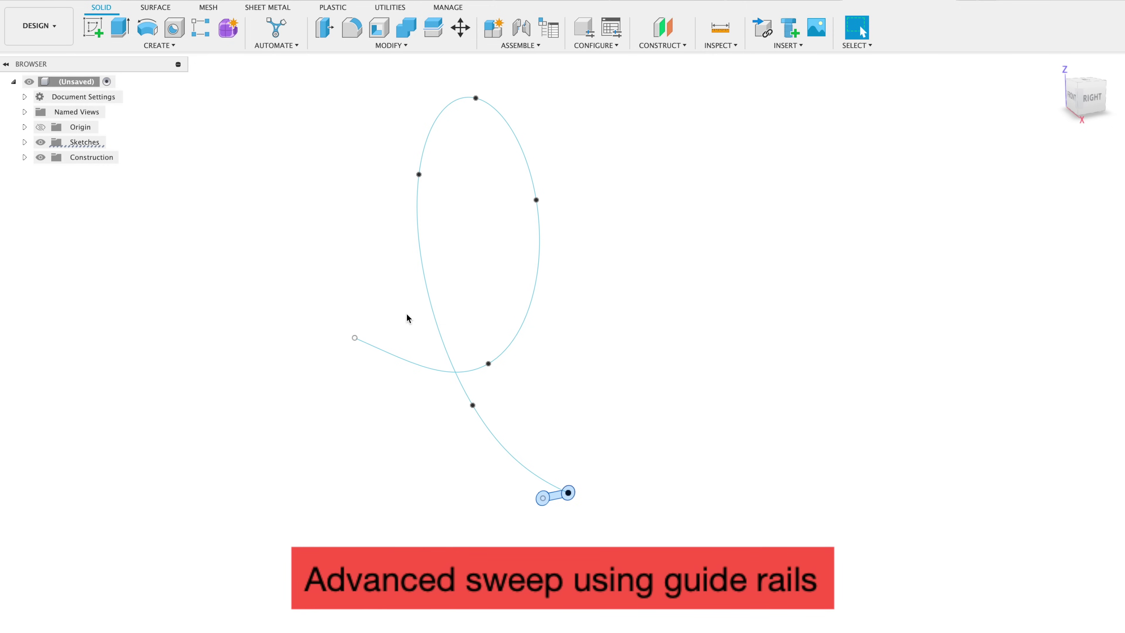
- Try a Single Path sweep along the looping spline, then cancel it
middle_click_drag(470, 335, 447, 334, "shift")
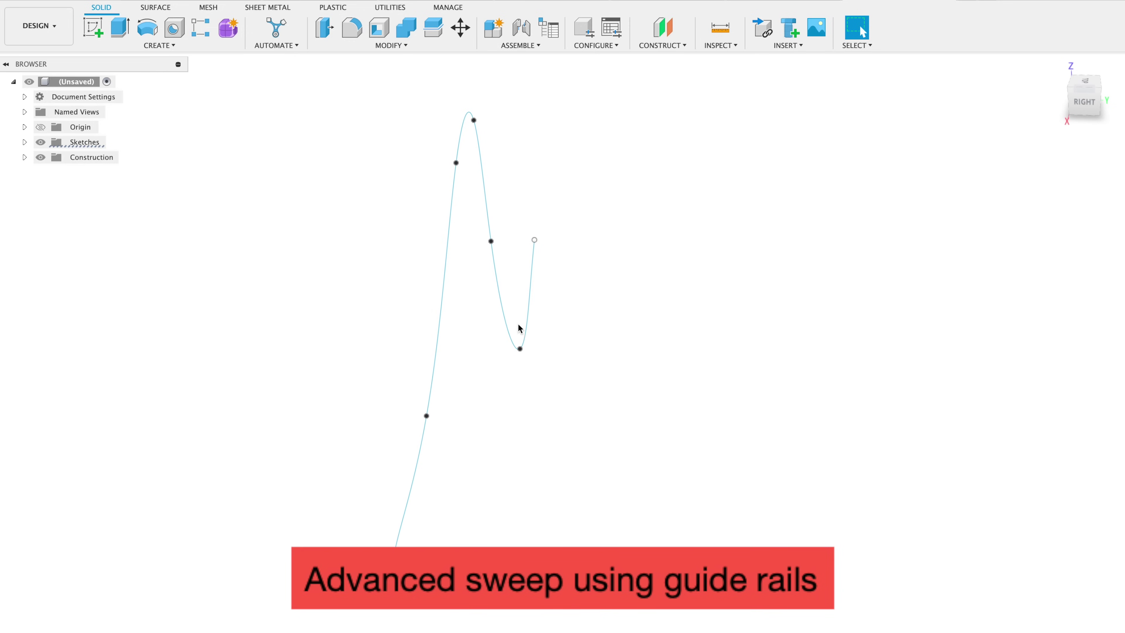
middle_click_drag(520, 328, 592, 318, "shift")
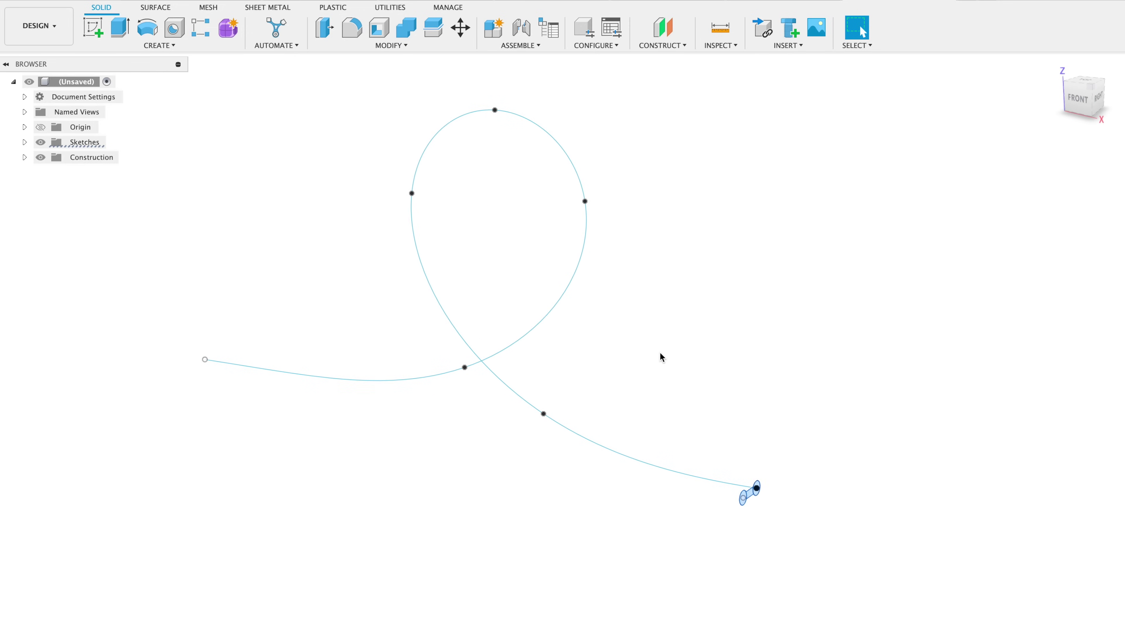
left_click(148, 46)
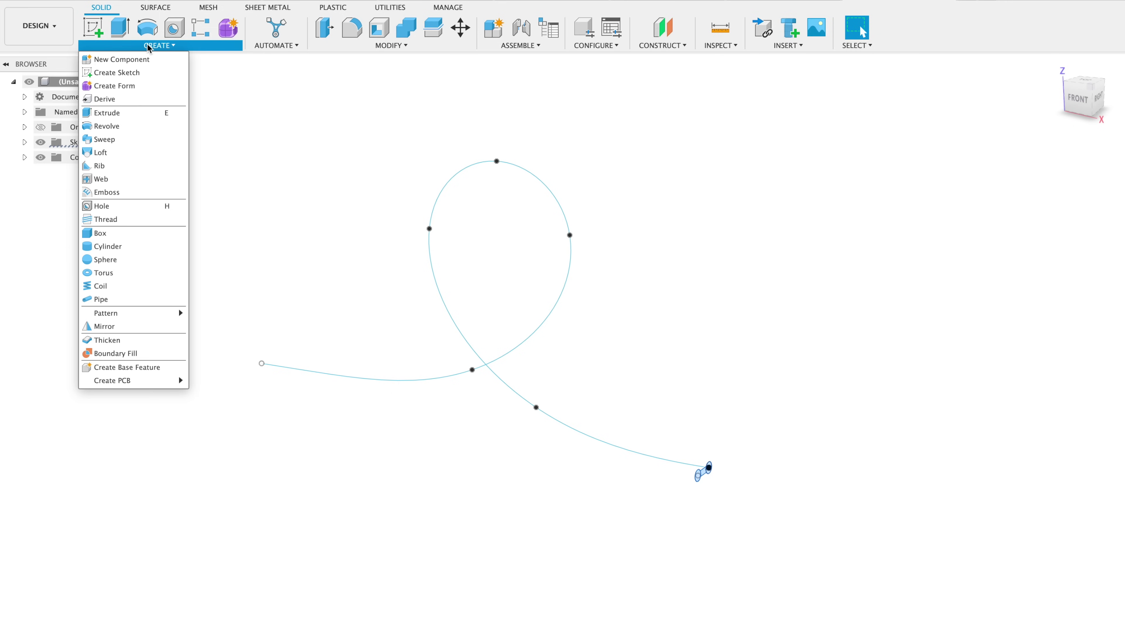
left_click(105, 139)
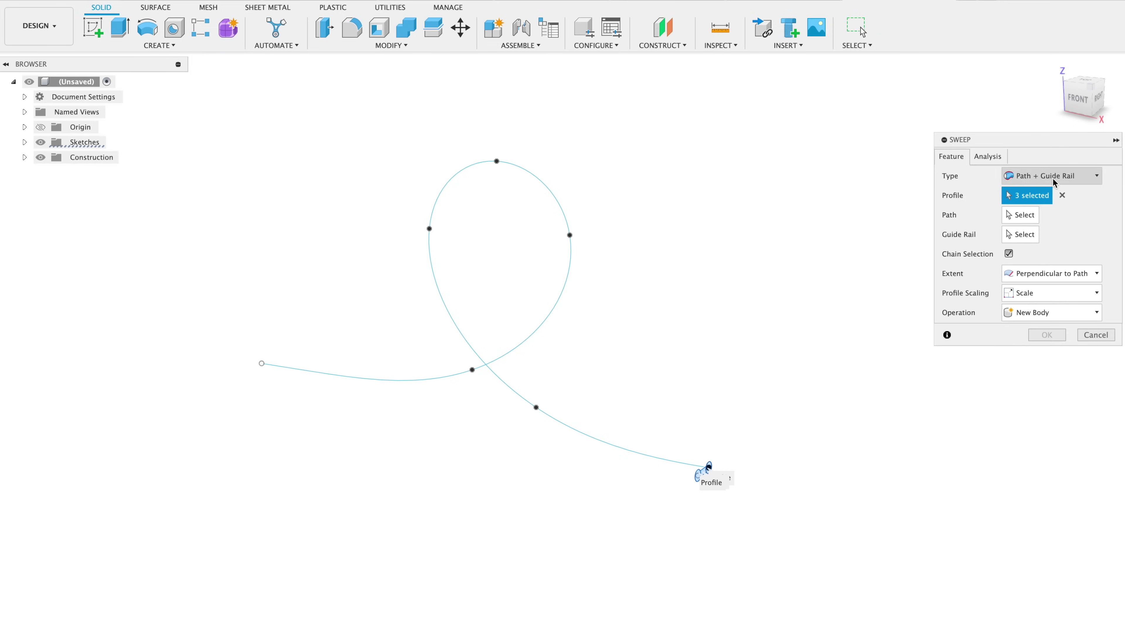
left_click(1055, 177)
left_click(1035, 190)
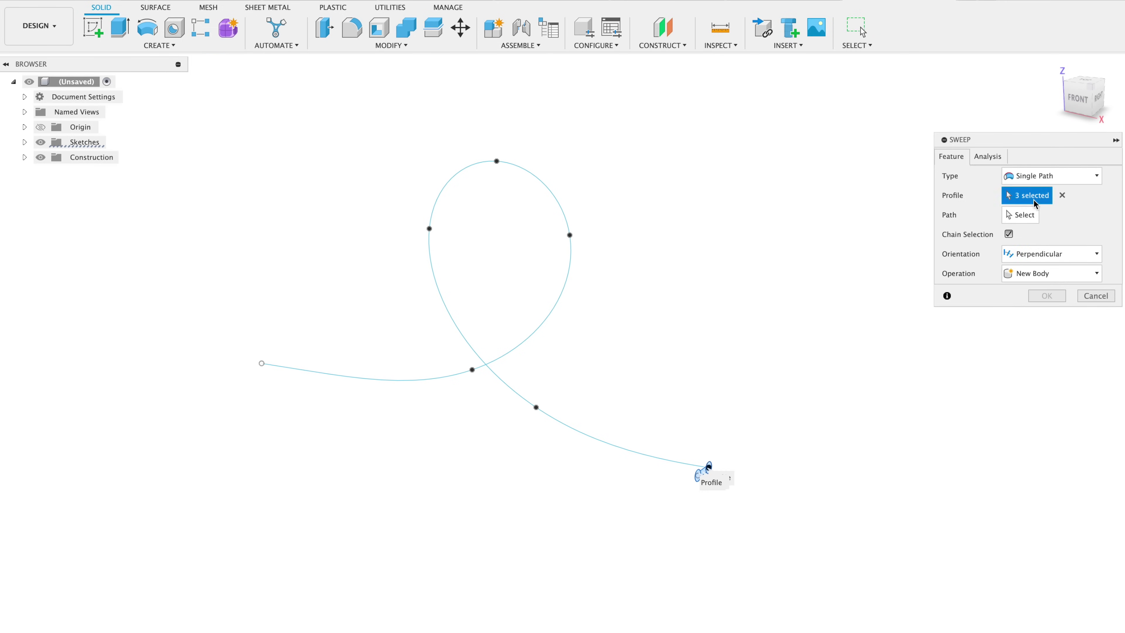
left_click(1021, 215)
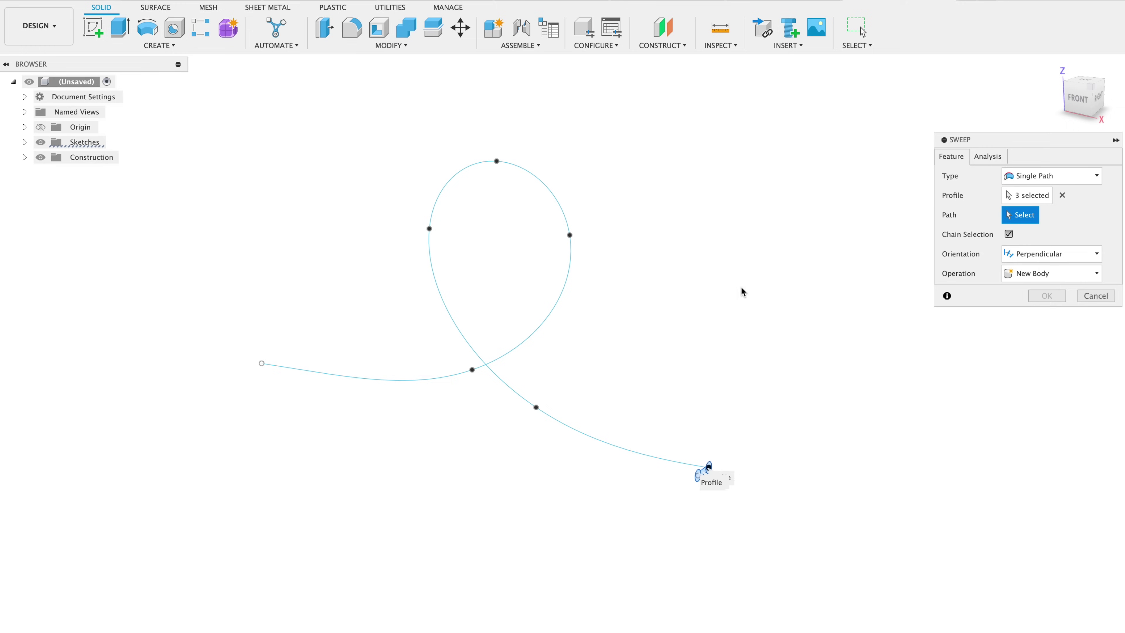
left_click(593, 440)
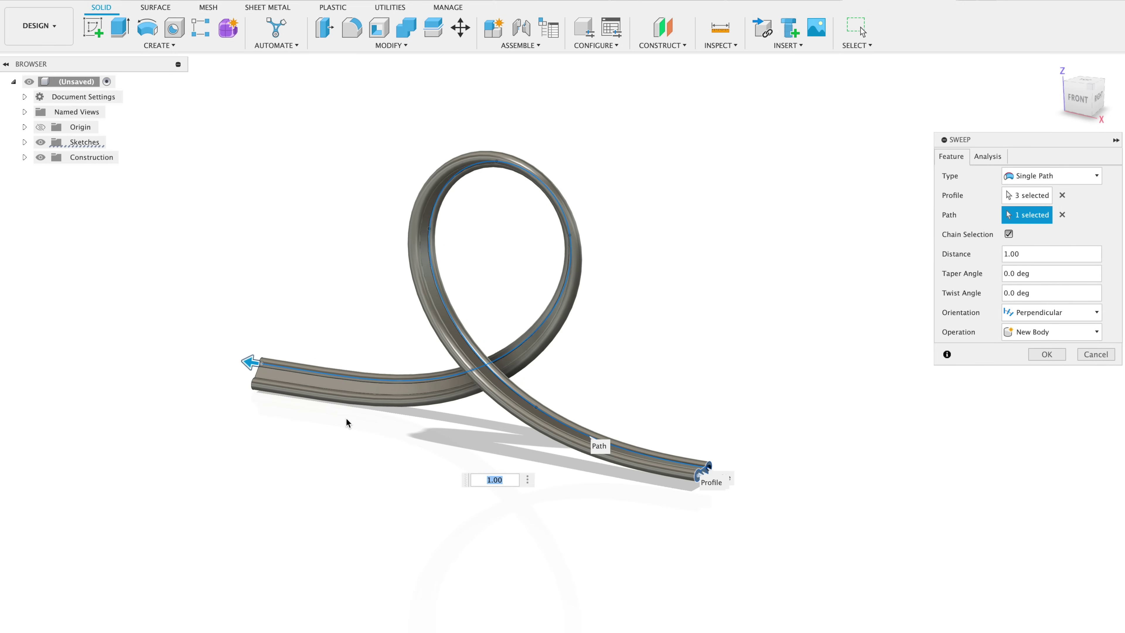
left_click(1096, 354)
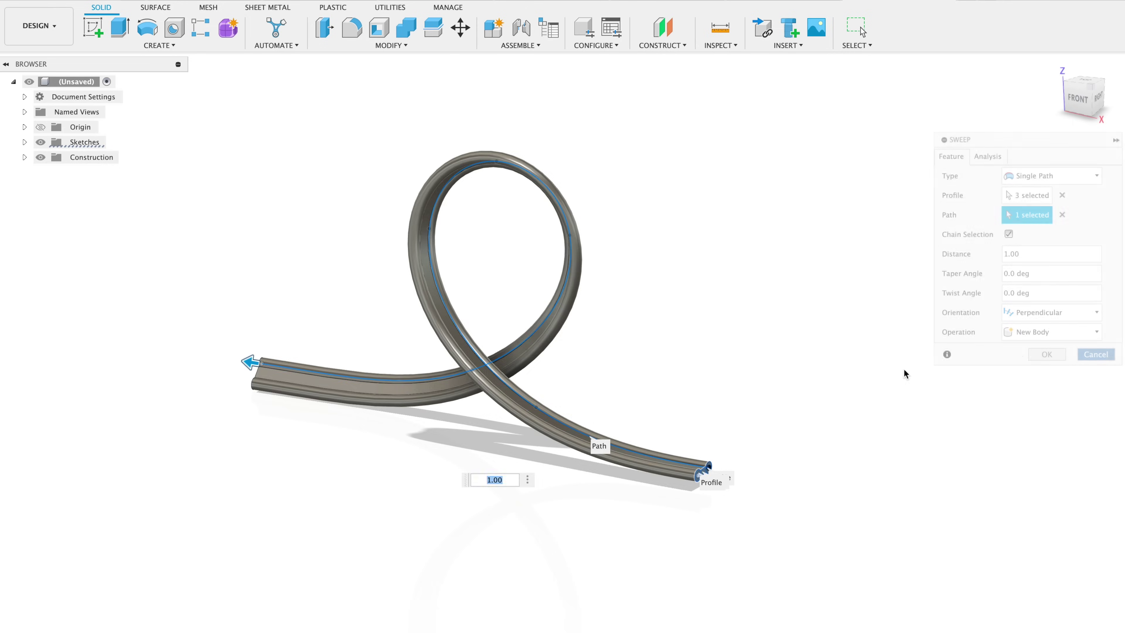
- In the spline's sketch, copy the looping spline 10 mm in Z and finish the sketch
scroll(750, 388, "left", 10, "shift")
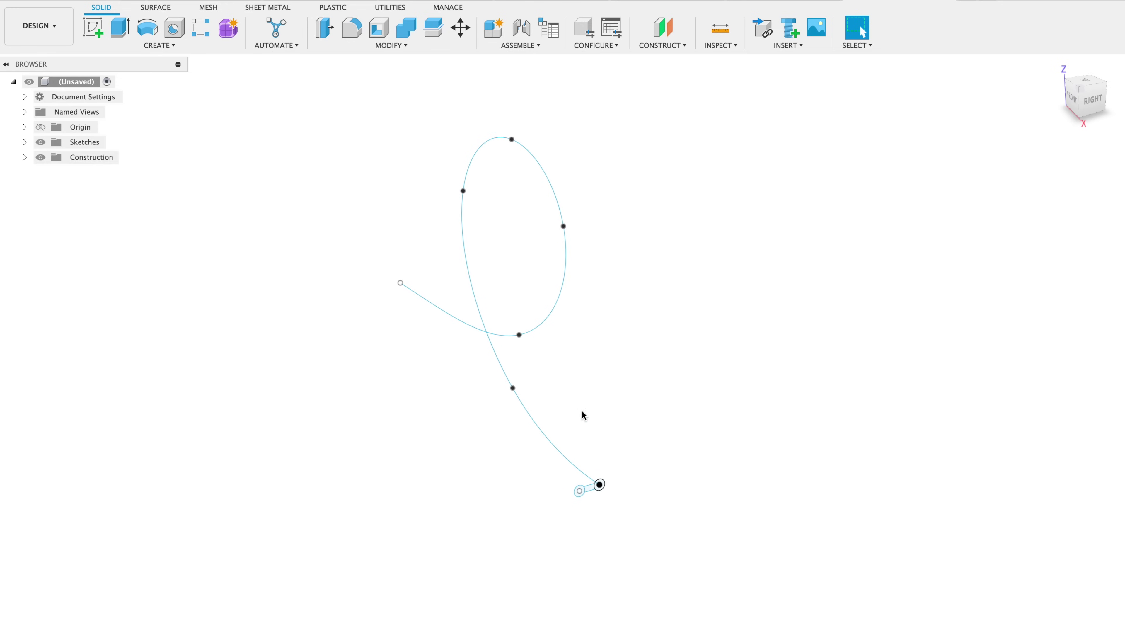
left_click(545, 442)
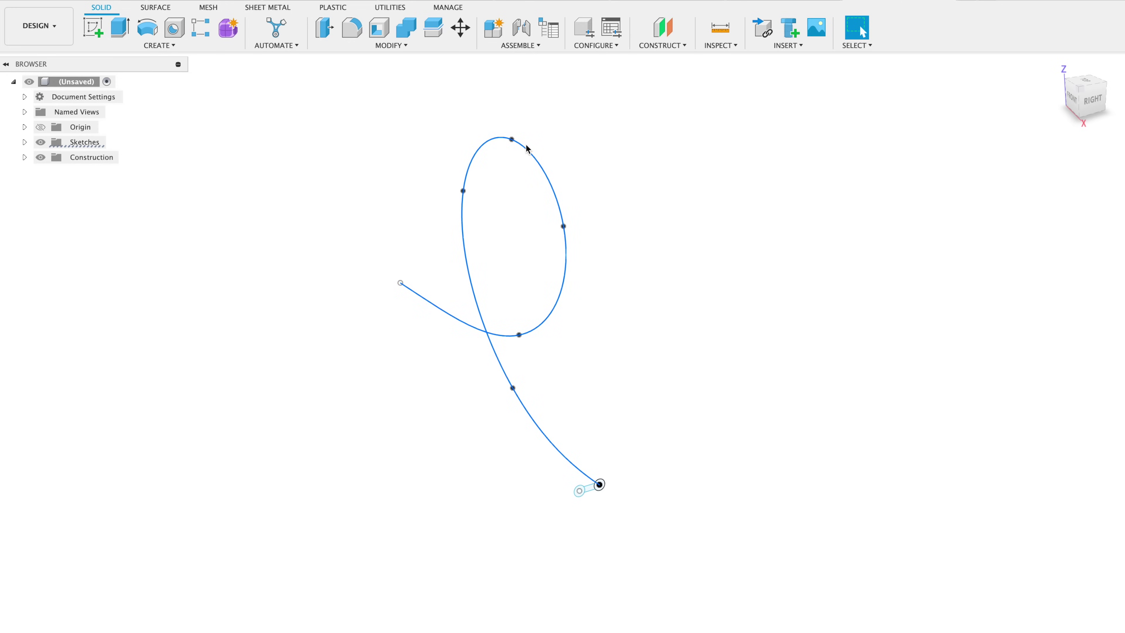
double_click(501, 362)
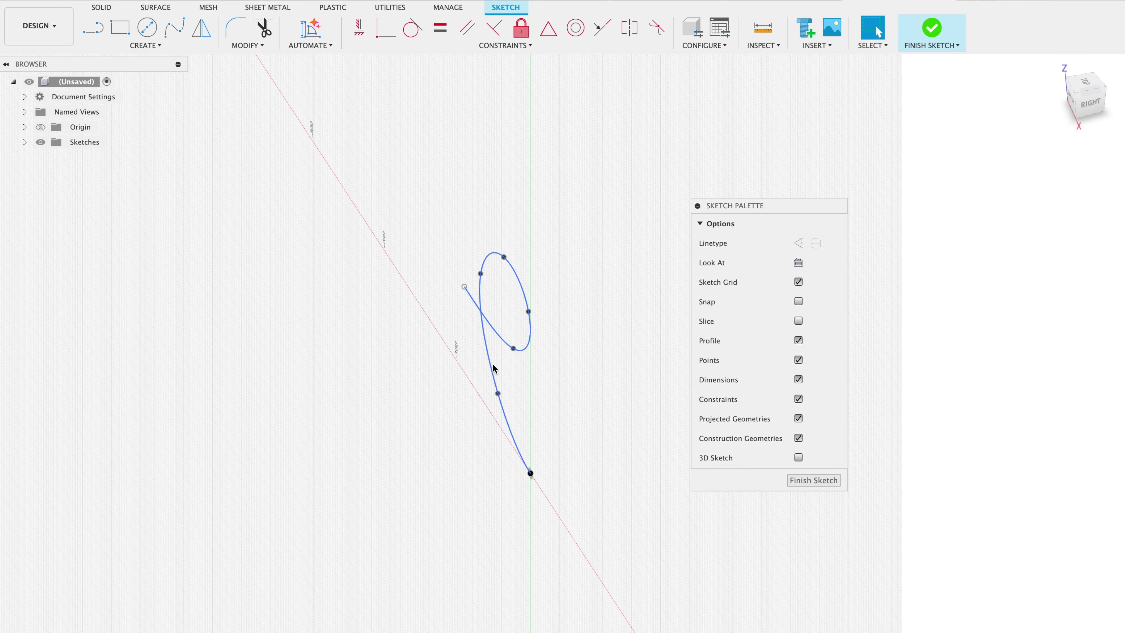
left_click(491, 371)
key("m")
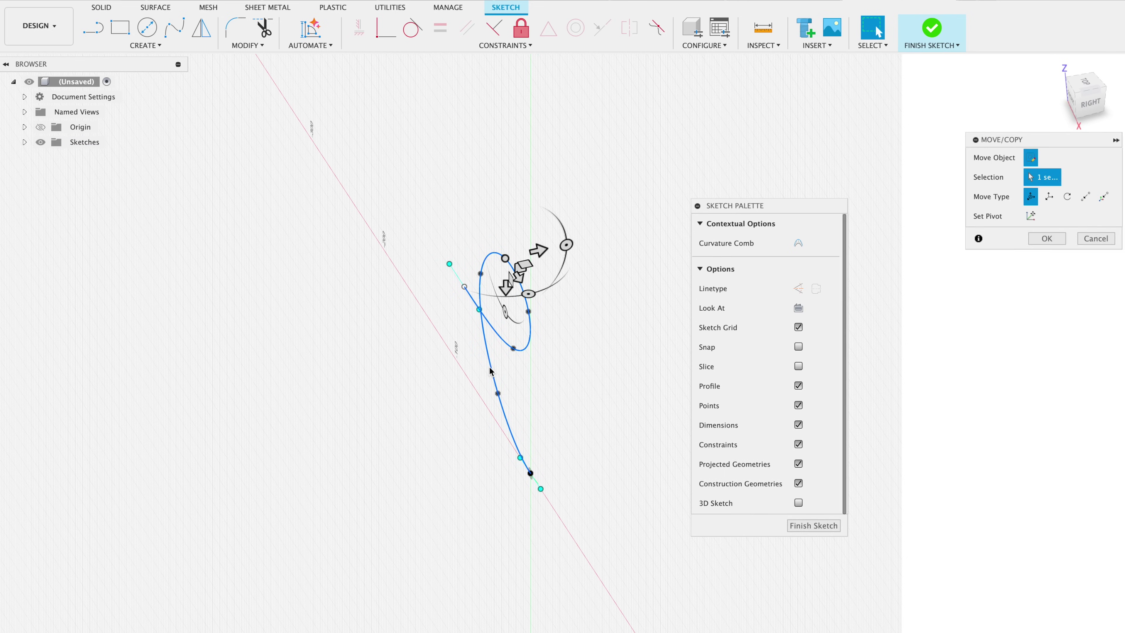
left_click_drag(561, 249, 576, 248)
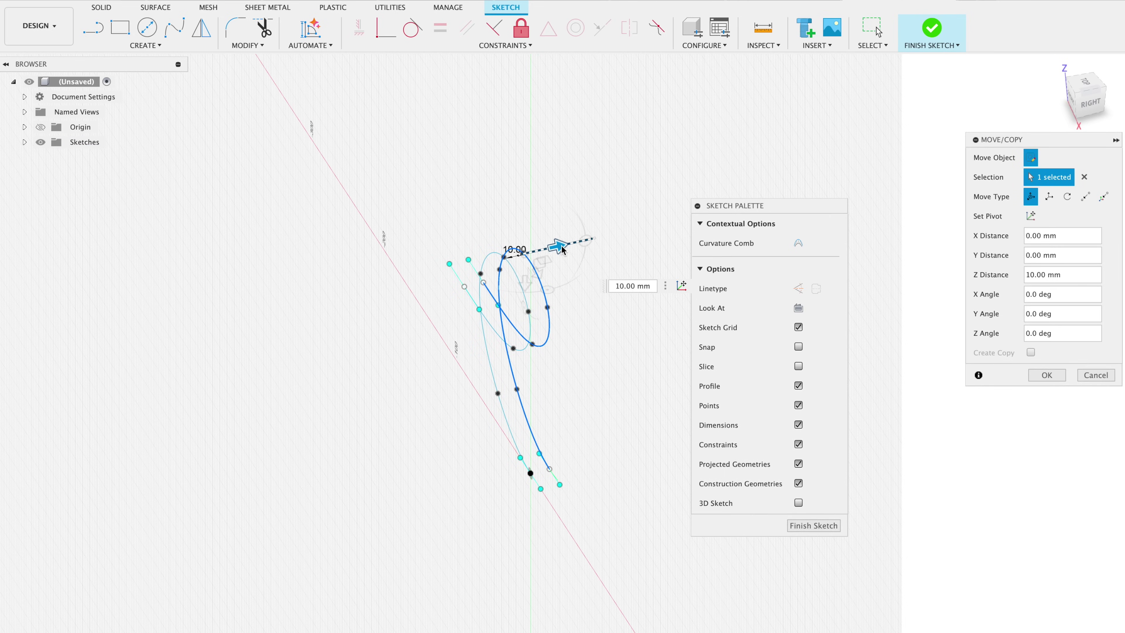
key("Return")
left_click(814, 481)
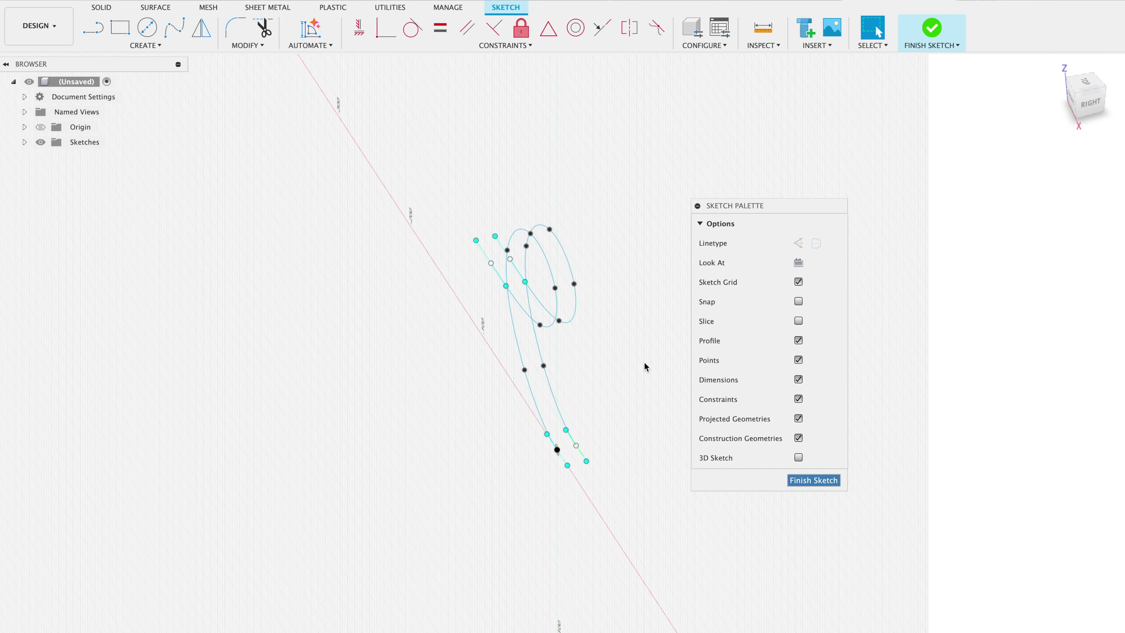
- Select both ellipses and the band between them as the sweep profile
scroll(589, 467, "up", 10)
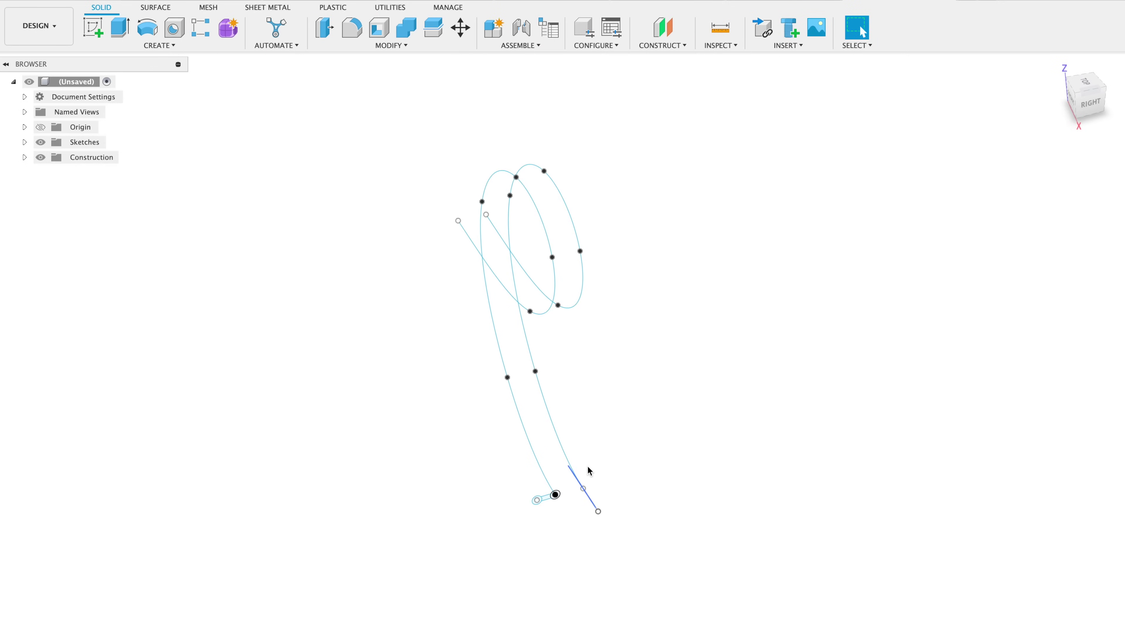
scroll(588, 470, "up", 5)
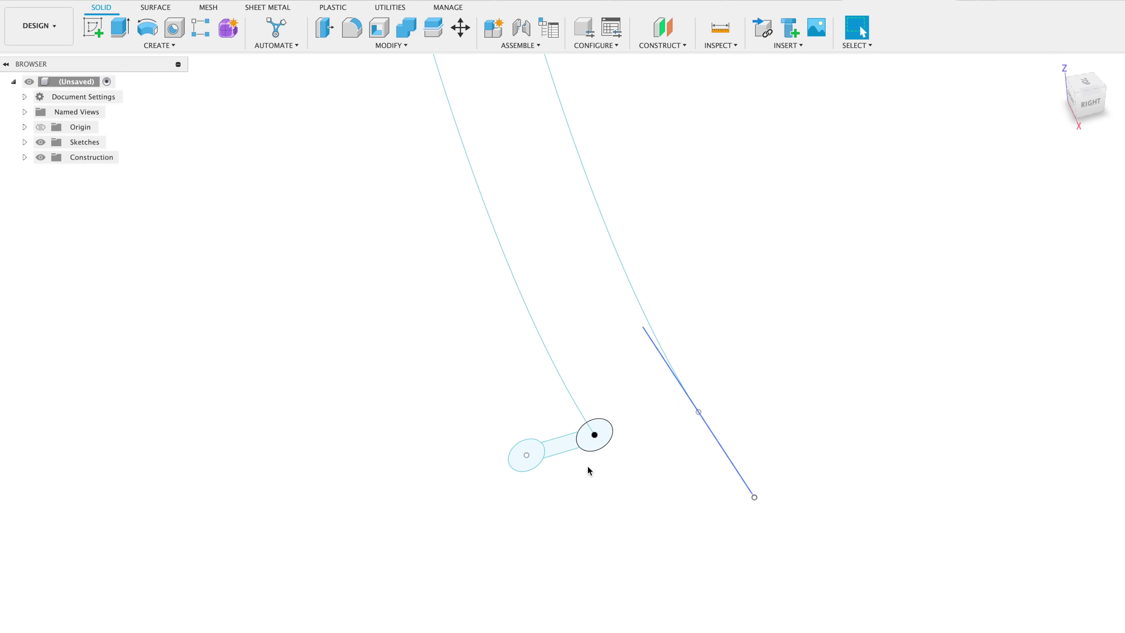
left_click(552, 489)
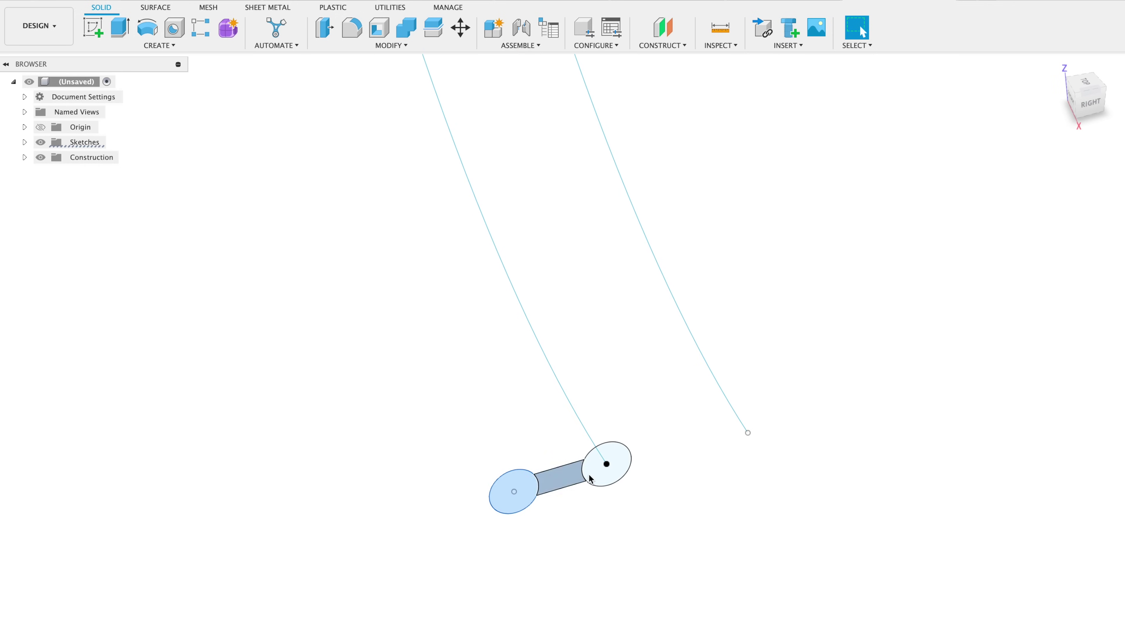
left_click(560, 476, "shift")
left_click(613, 464, "shift")
left_click(134, 46)
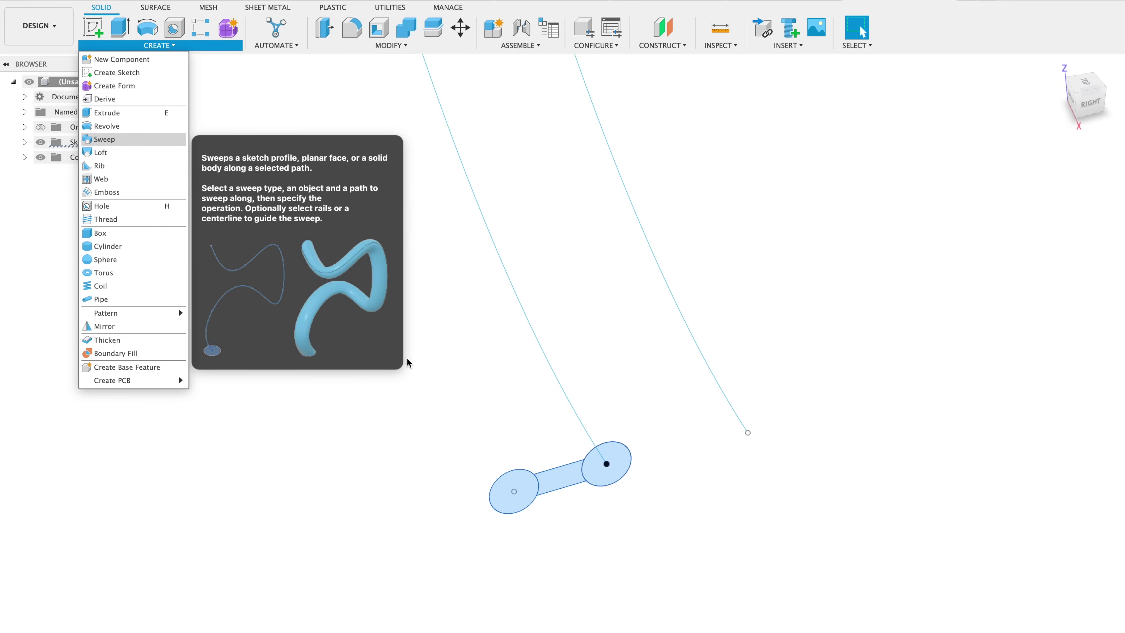
- Sweep the profile along the first looping spline using the outer curve as guide rail
left_click(121, 143)
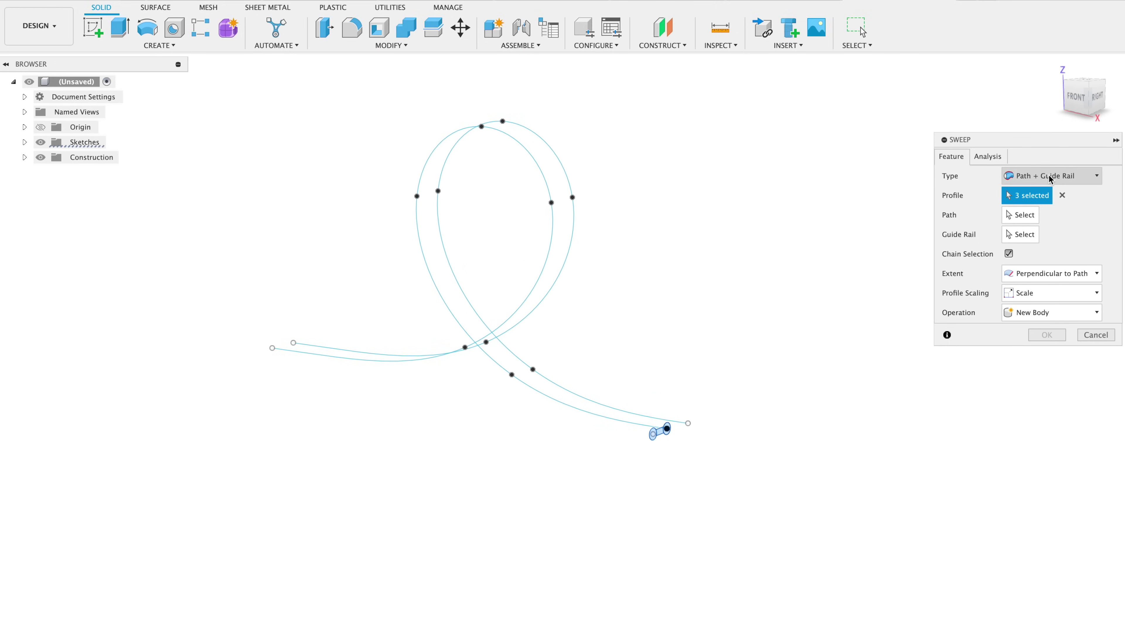
left_click(1019, 216)
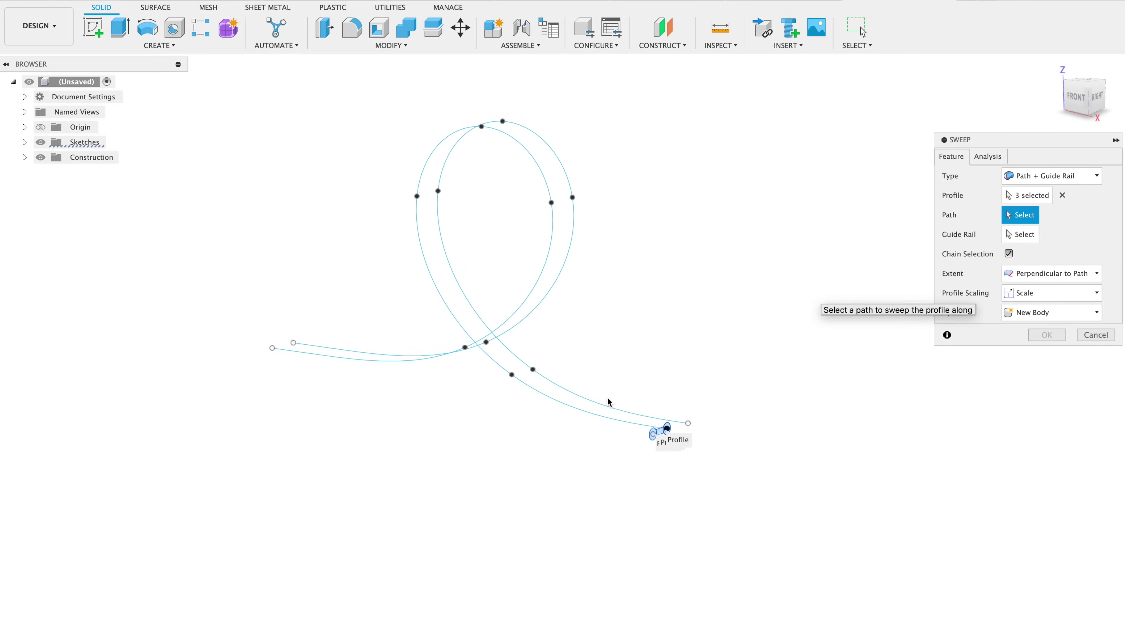
left_click(598, 419)
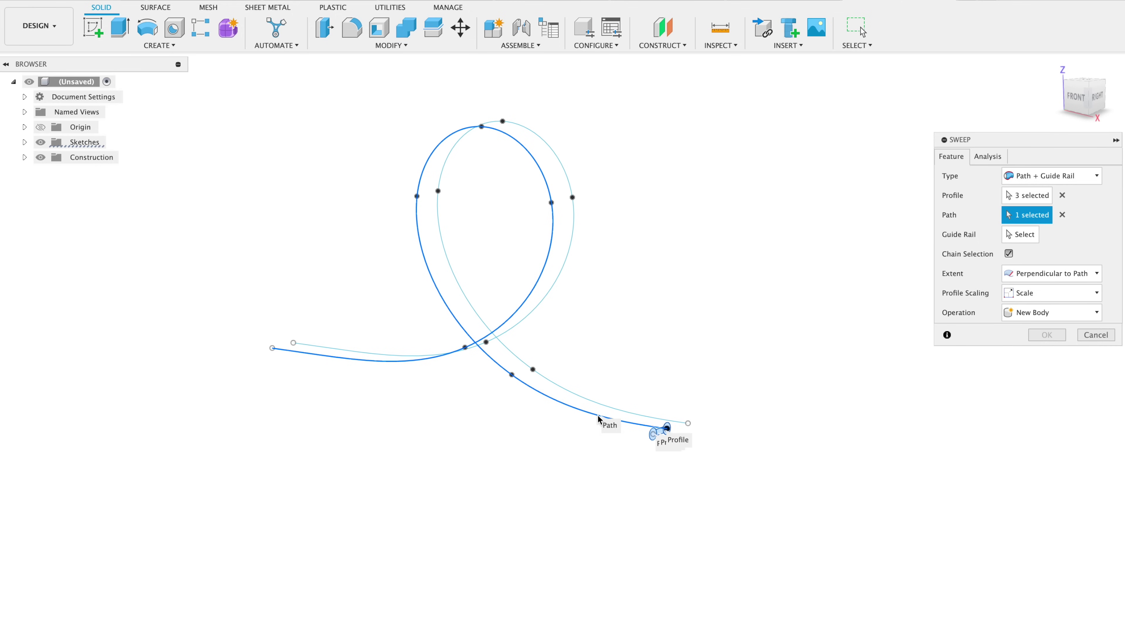
left_click(1024, 239)
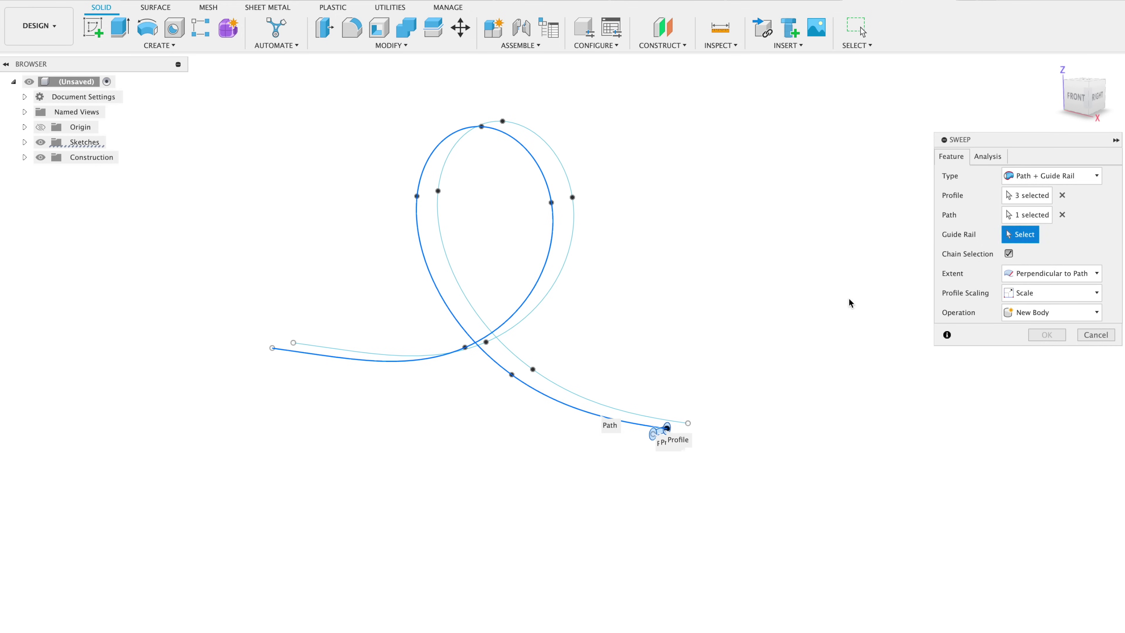
left_click(638, 419)
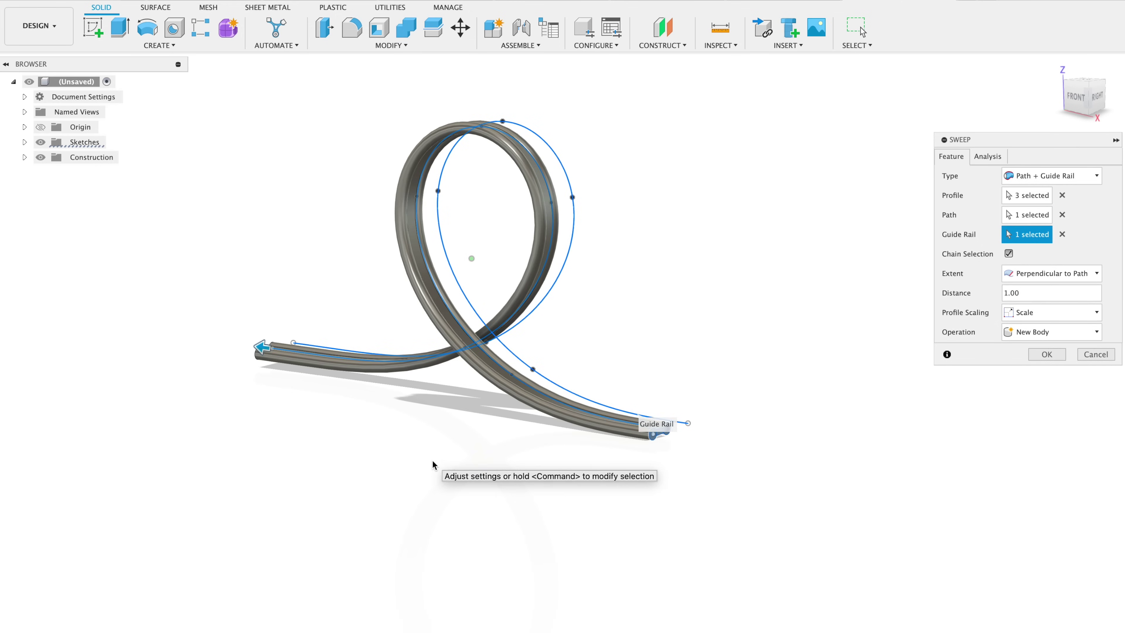
scroll(432, 464, "left", 3, "shift")
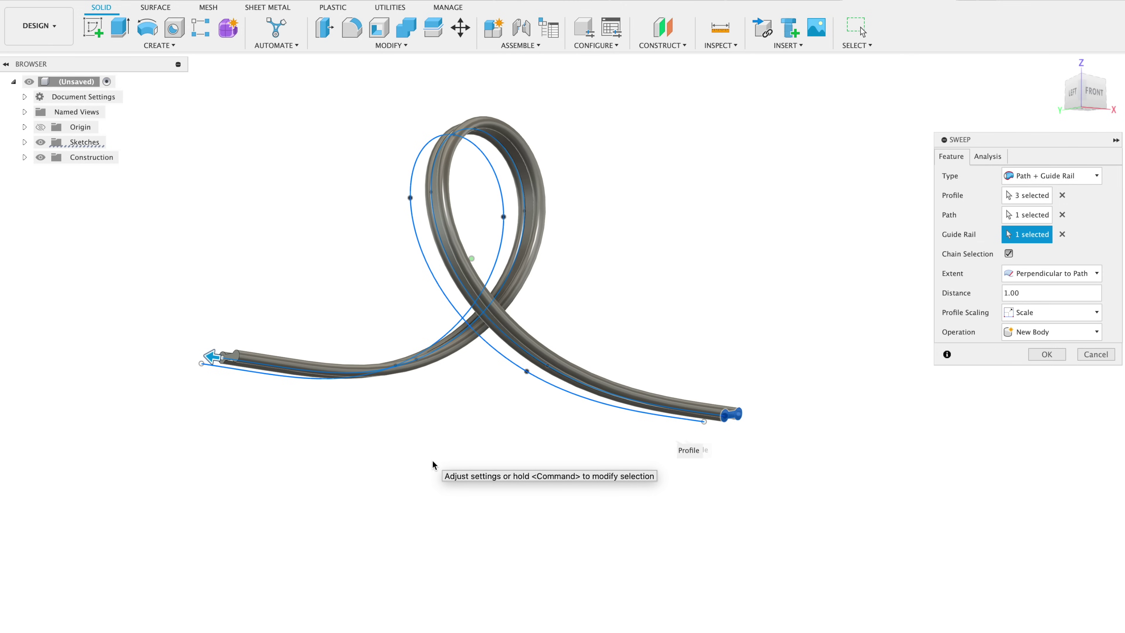
scroll(432, 463, "left", 5, "shift")
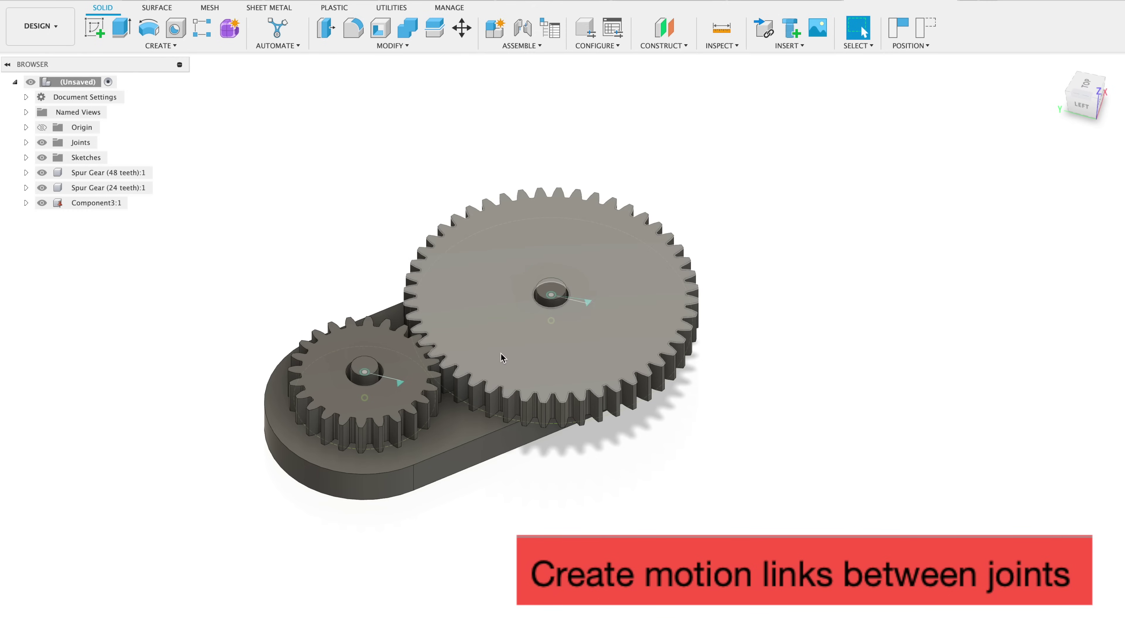
- Turn the large gear slightly on its joint and start a Motion Link
mouse_move(485, 344)
left_mouse_down()
mouse_move(462, 318)
mouse_move(490, 362)
mouse_move(506, 366)
mouse_move(473, 360)
mouse_move(492, 372)
mouse_move(465, 355)
left_mouse_up()
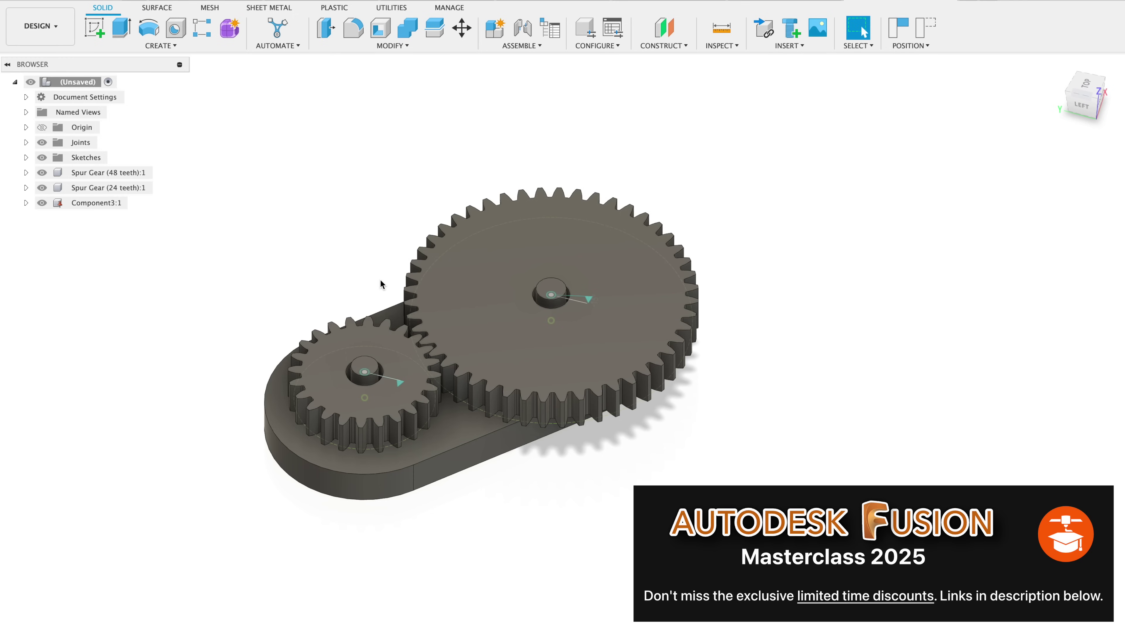
left_click(512, 46)
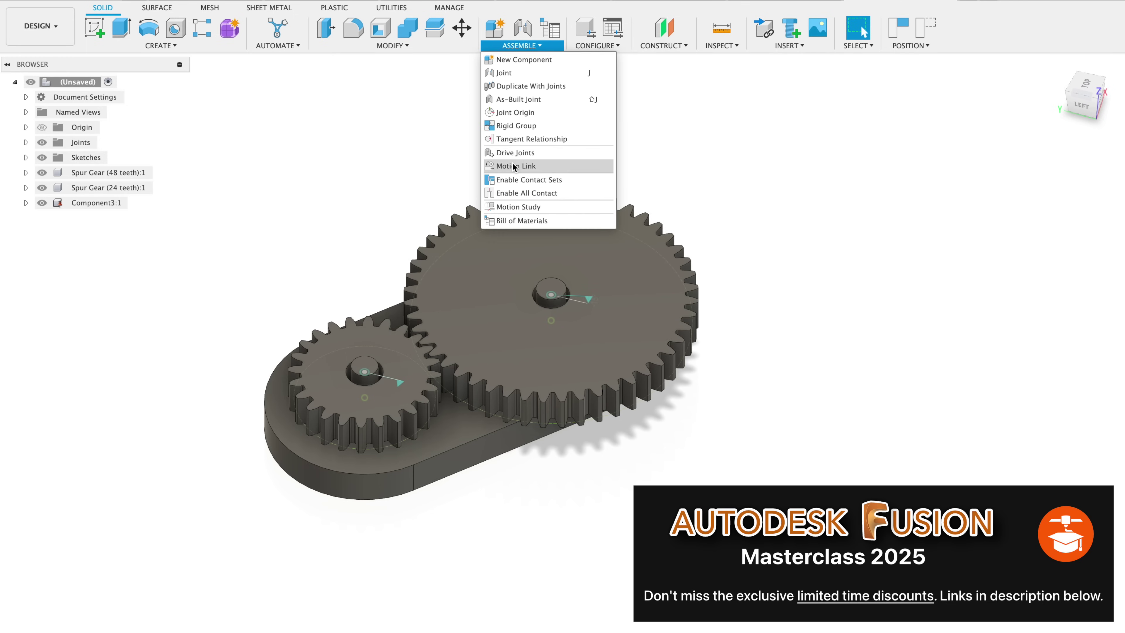
left_click(525, 165)
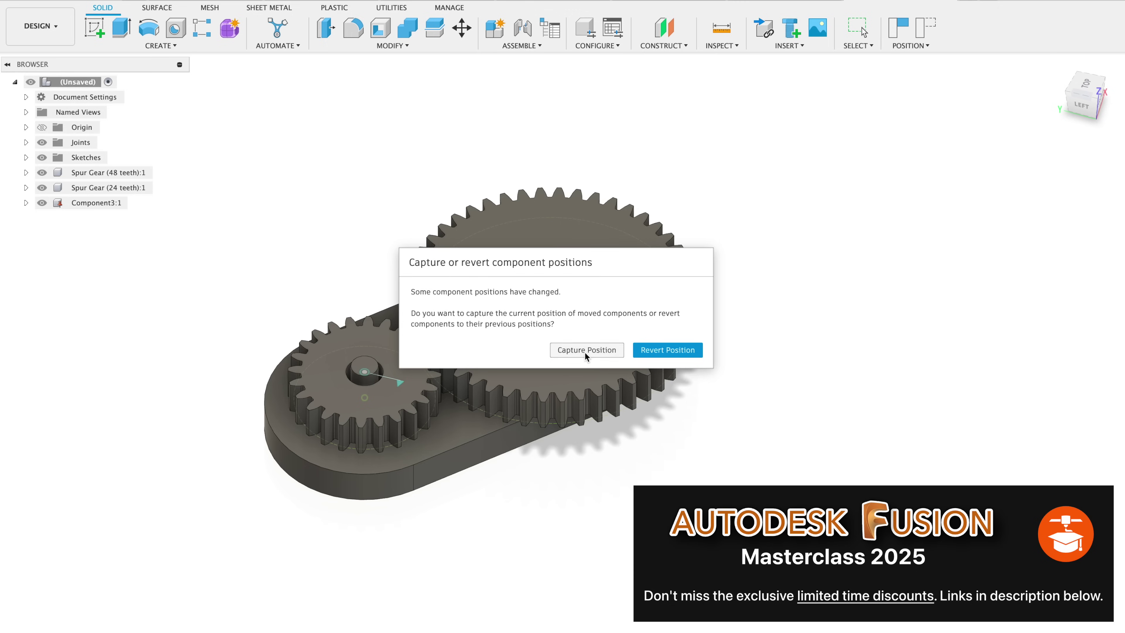
- Capture the gear positions and link both revolute joints at -180 per 360 degrees
left_click(586, 350)
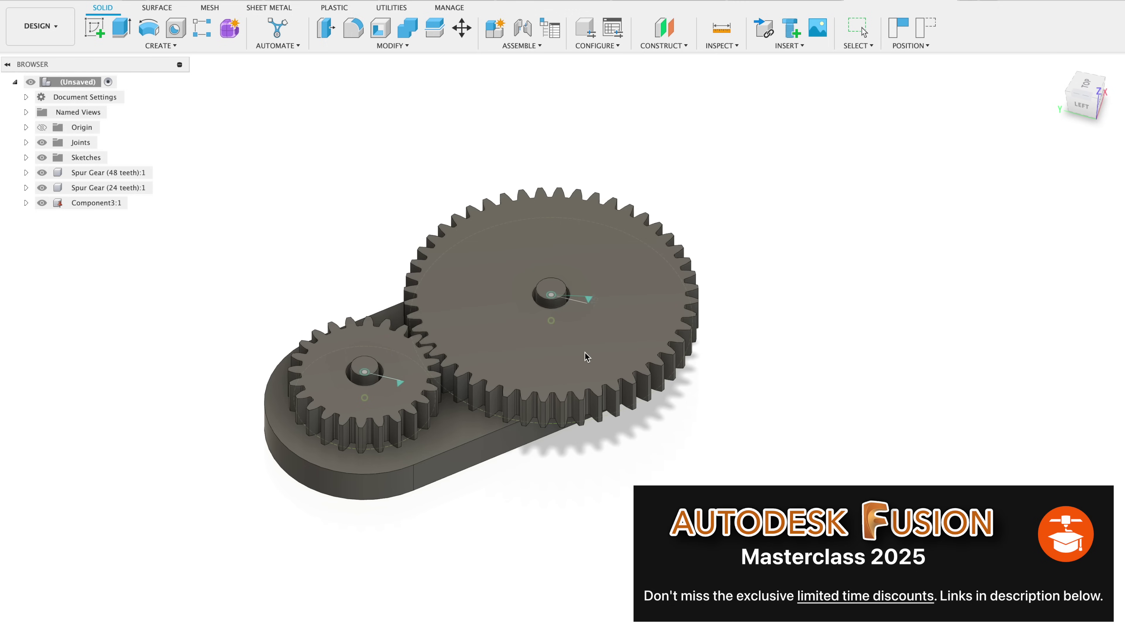
left_click(588, 300)
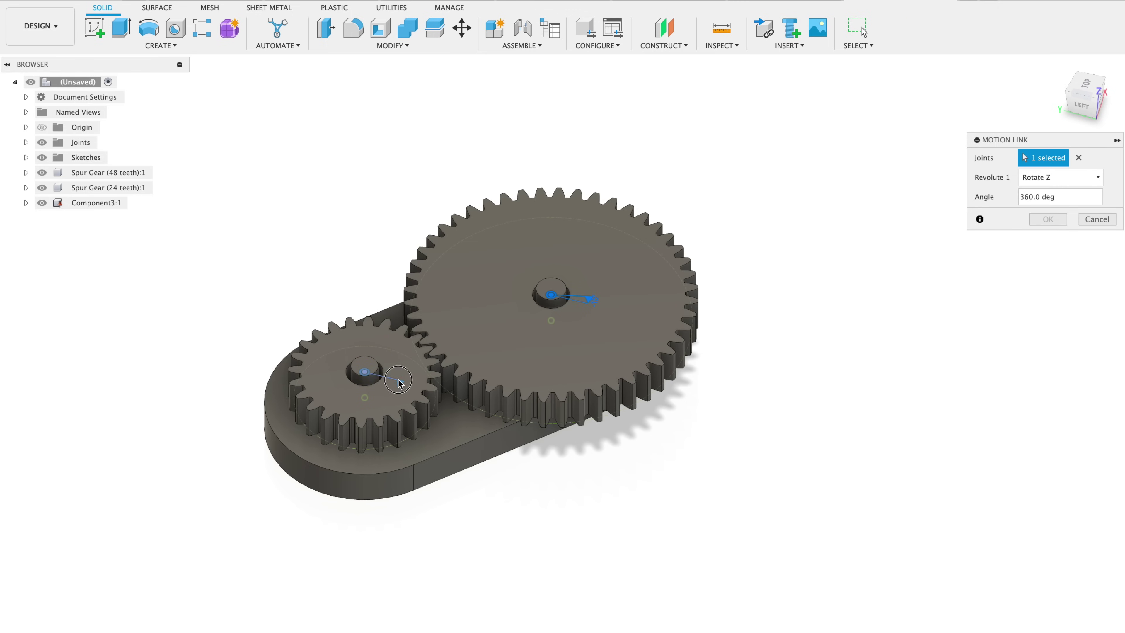
left_click(400, 382)
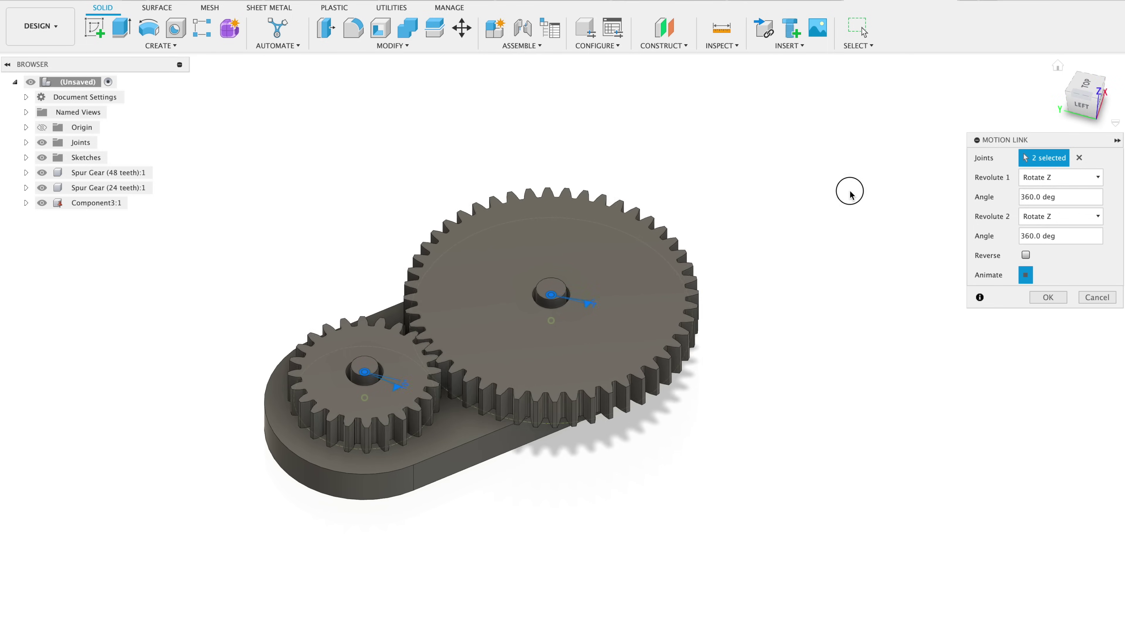
left_click_drag(1005, 140, 863, 195)
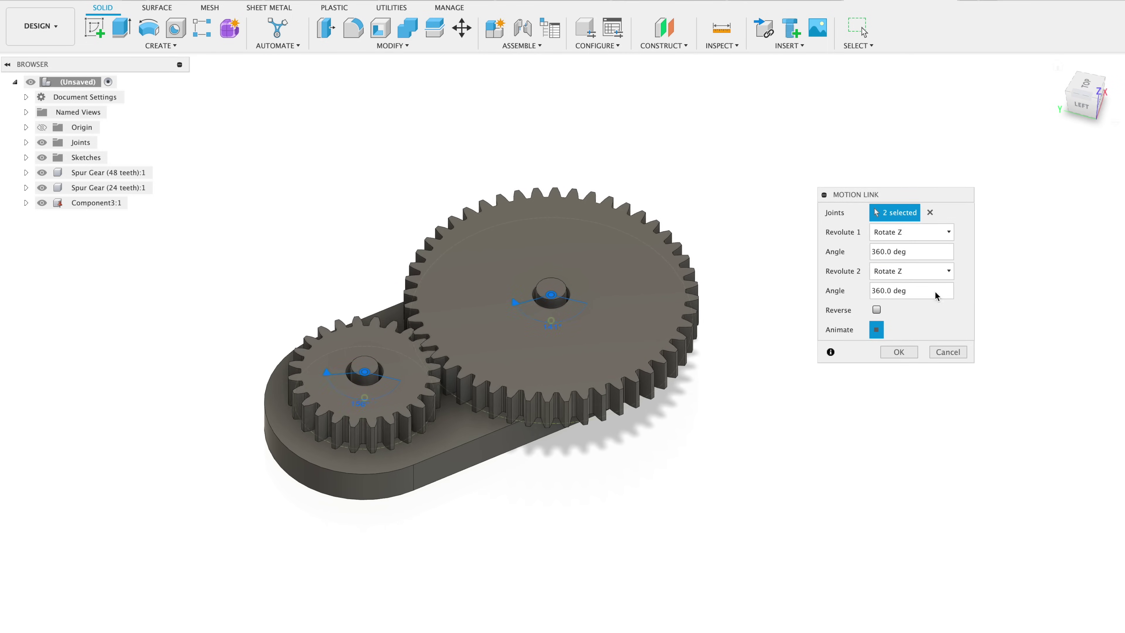
left_click(924, 292)
left_click(853, 252)
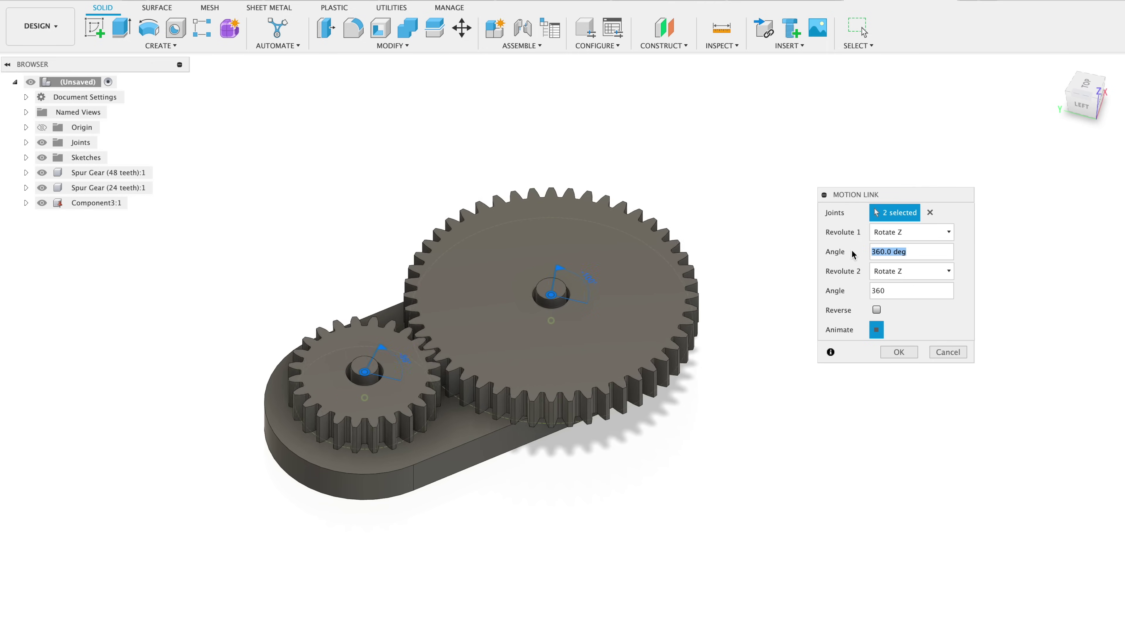
type("-180")
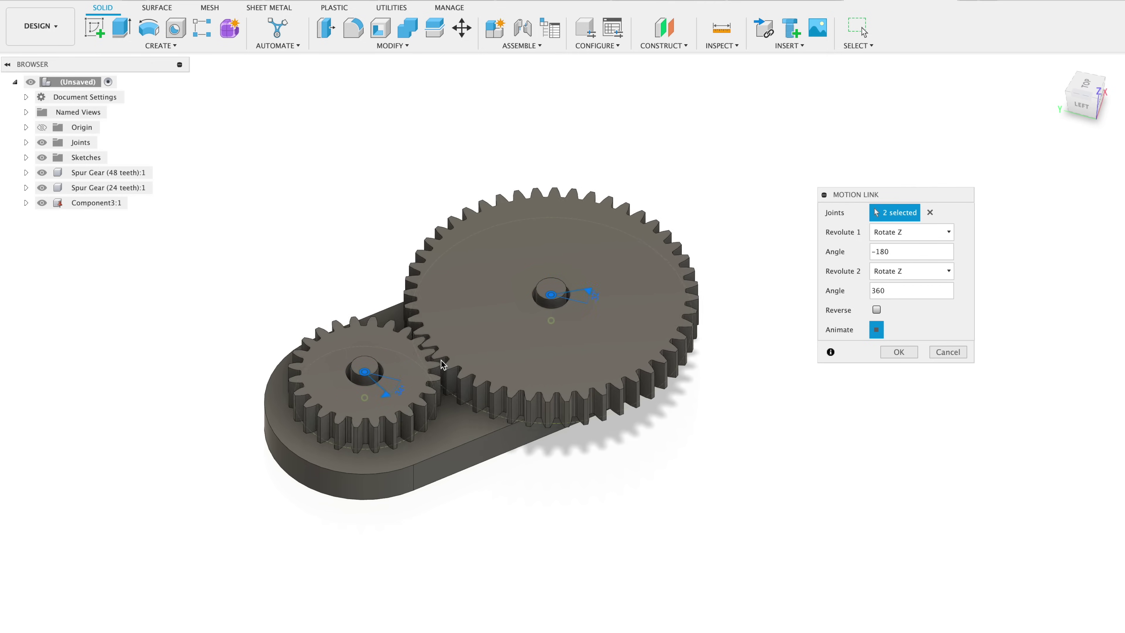
left_click(899, 352)
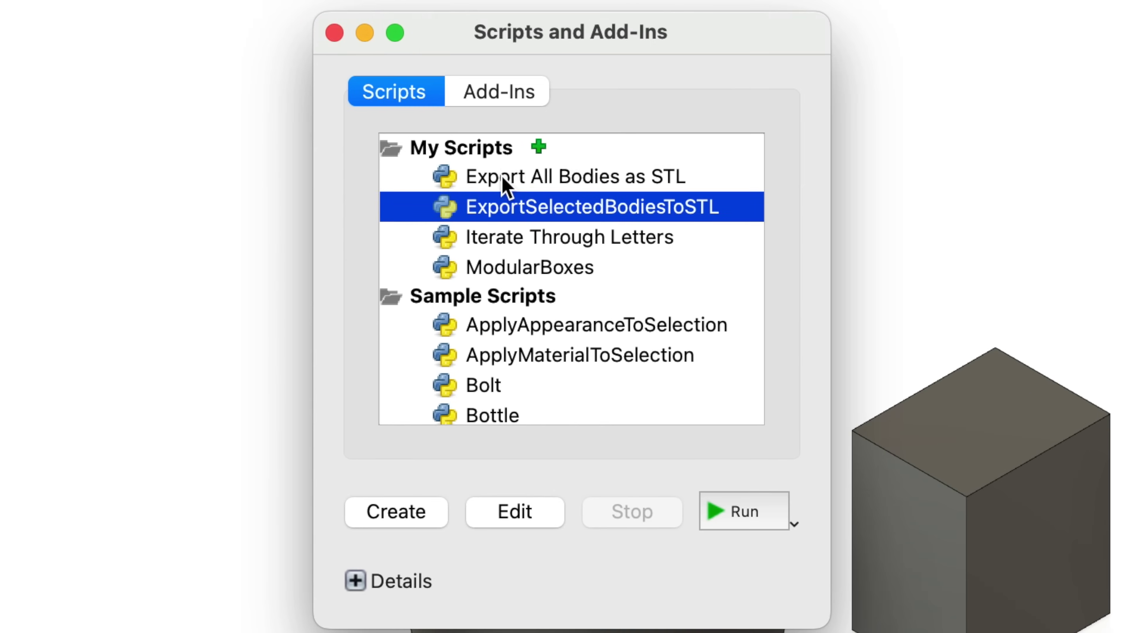
- Highlight the Export All Bodies as STL and ExportSelectedBodiesToSTL scripts in My Scripts
left_click(535, 201)
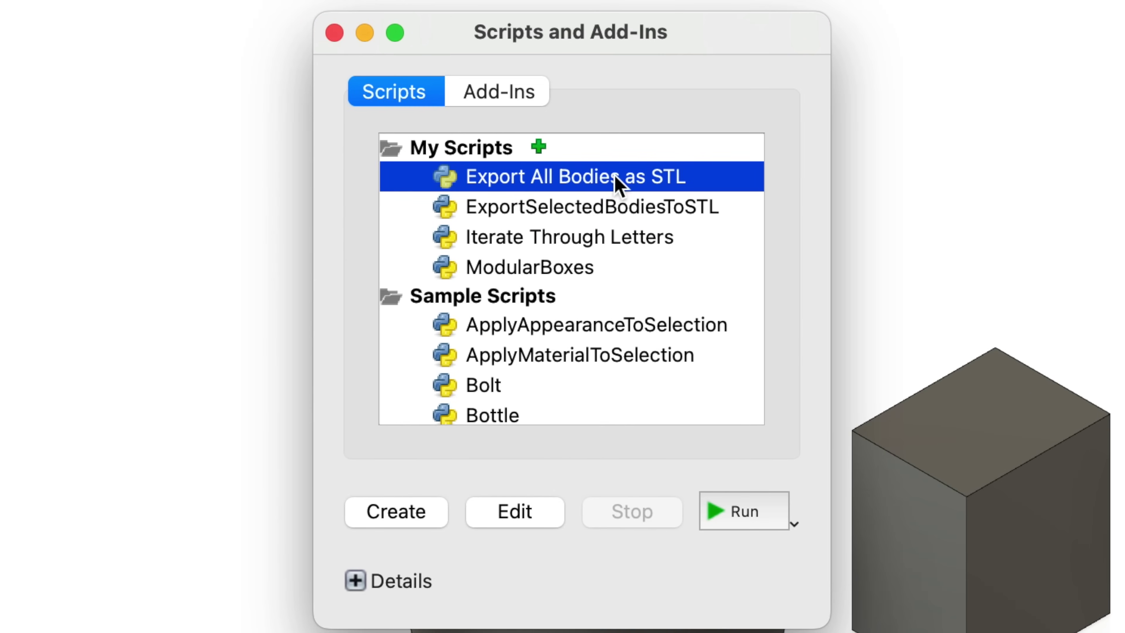
left_click(488, 208)
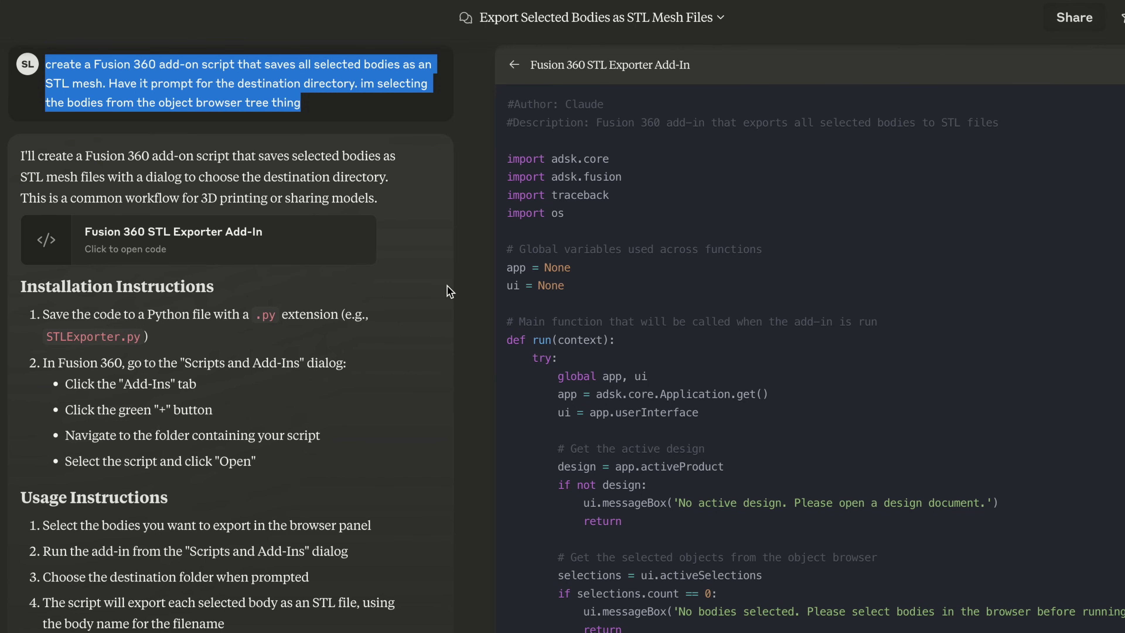
scroll(514, 350, "down", 15)
scroll(389, 361, "down", 3)
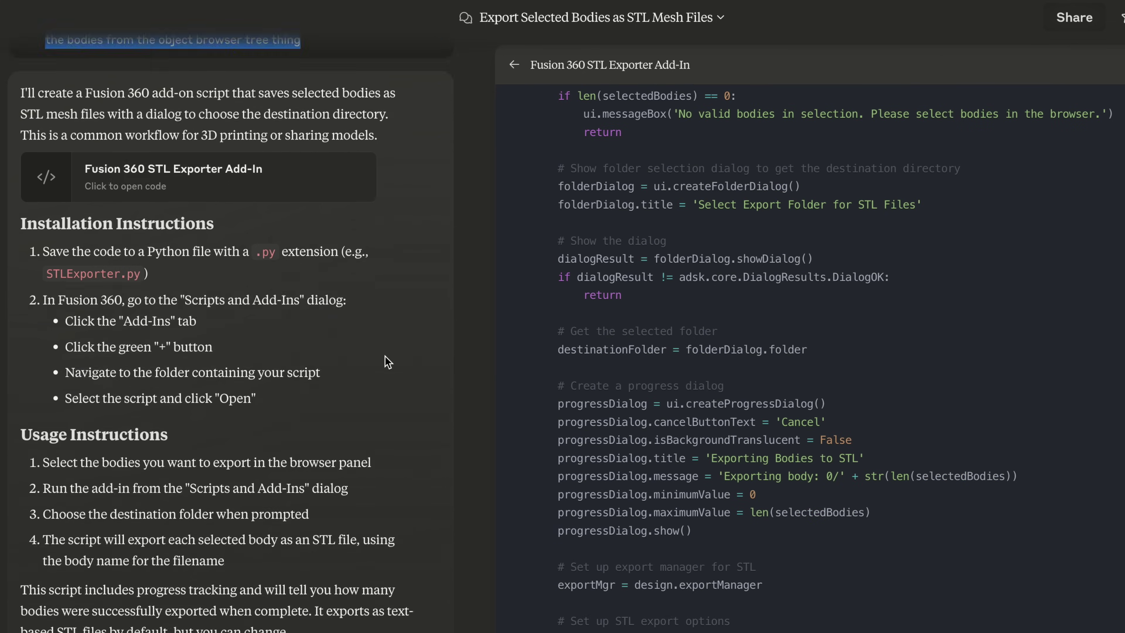
scroll(389, 362, "up", 3)
scroll(689, 397, "down", 8)
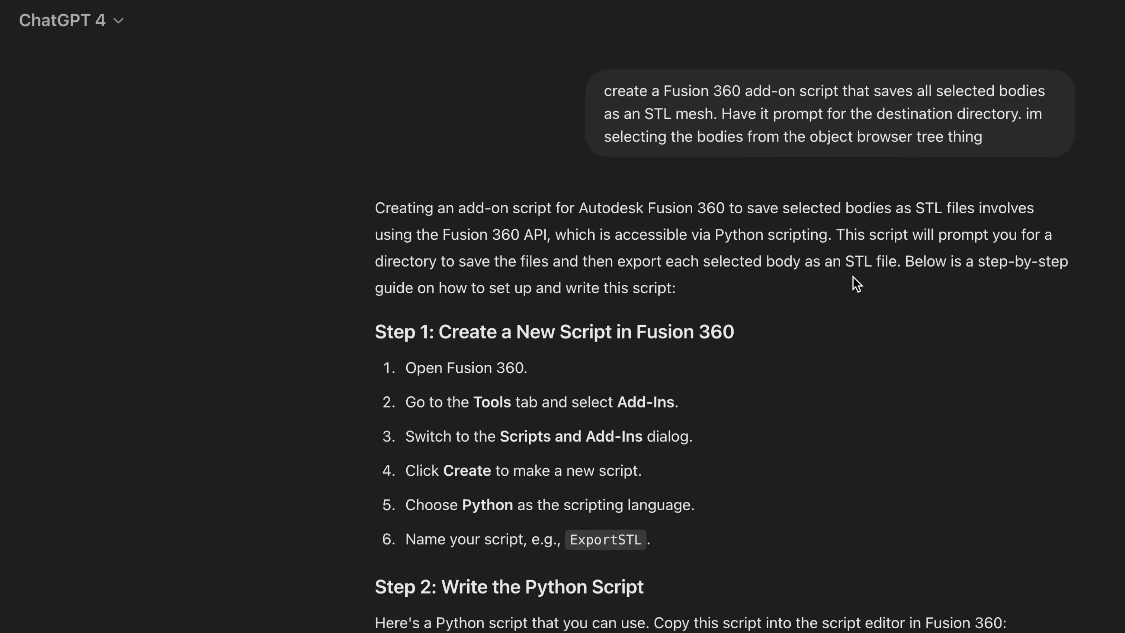
left_click_drag(982, 113, 753, 91)
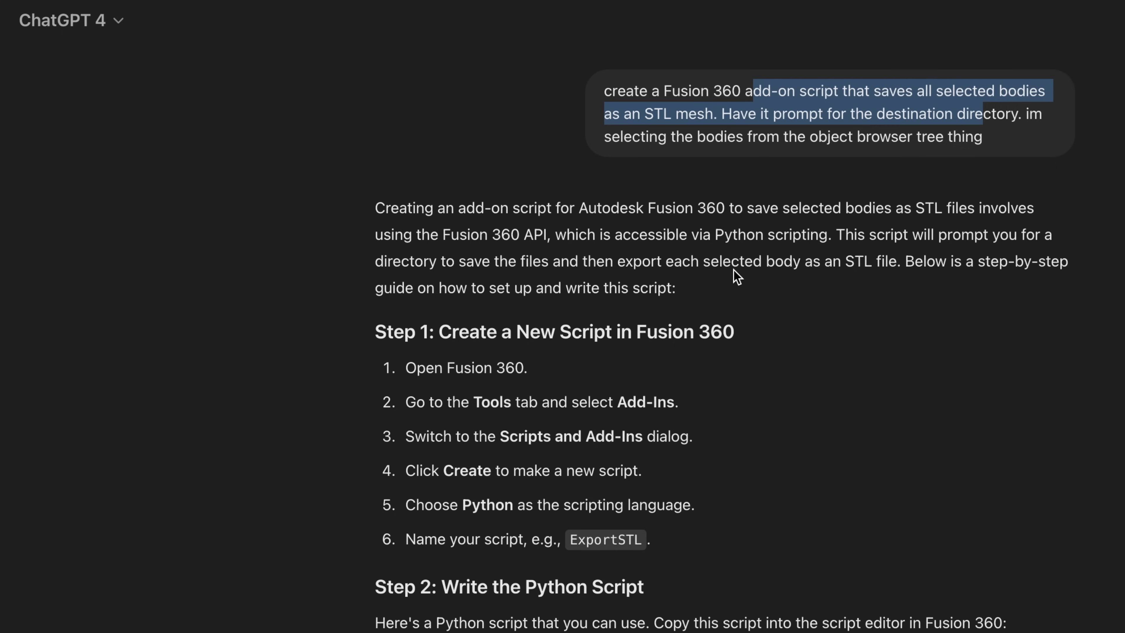
scroll(734, 270, "down", 20)
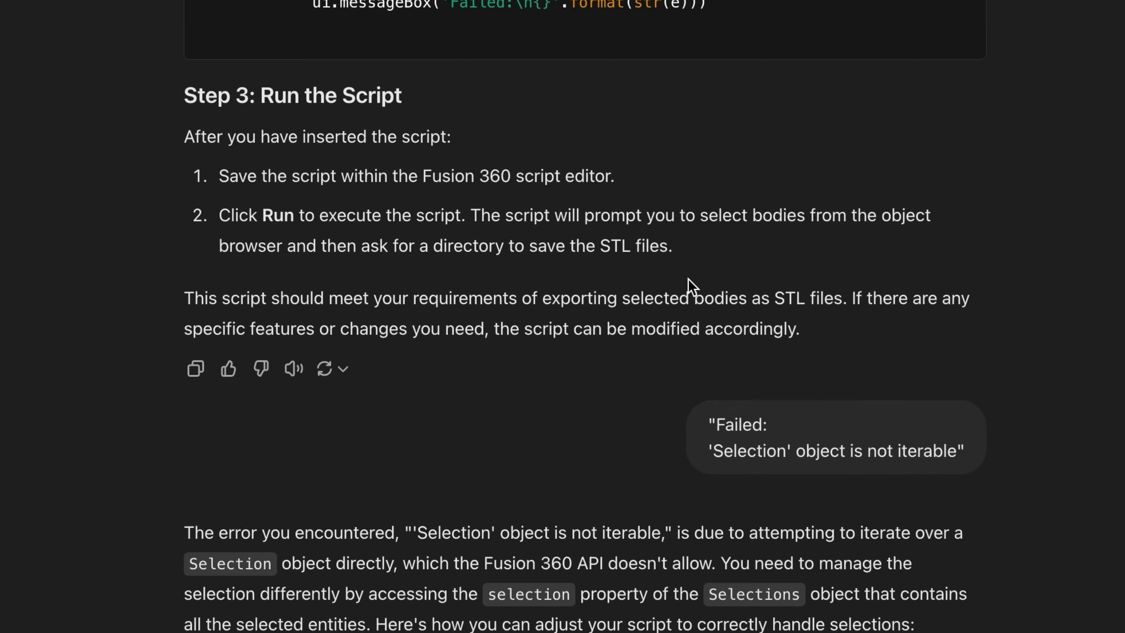
scroll(693, 288, "down", 3)
left_click_drag(693, 288, 851, 306)
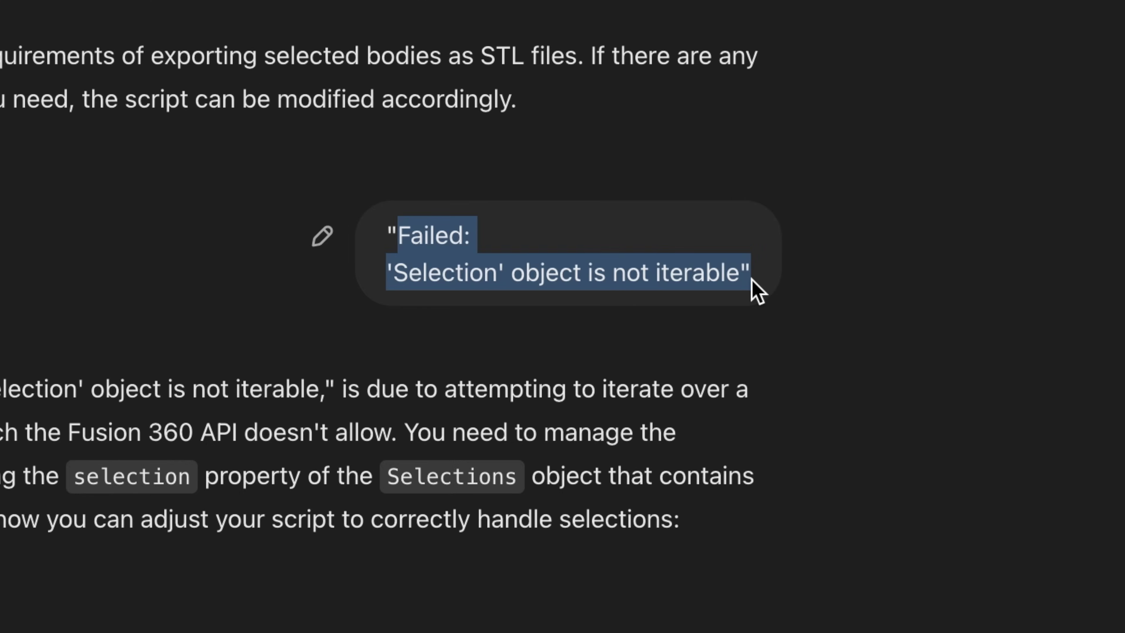
triple_click(587, 260)
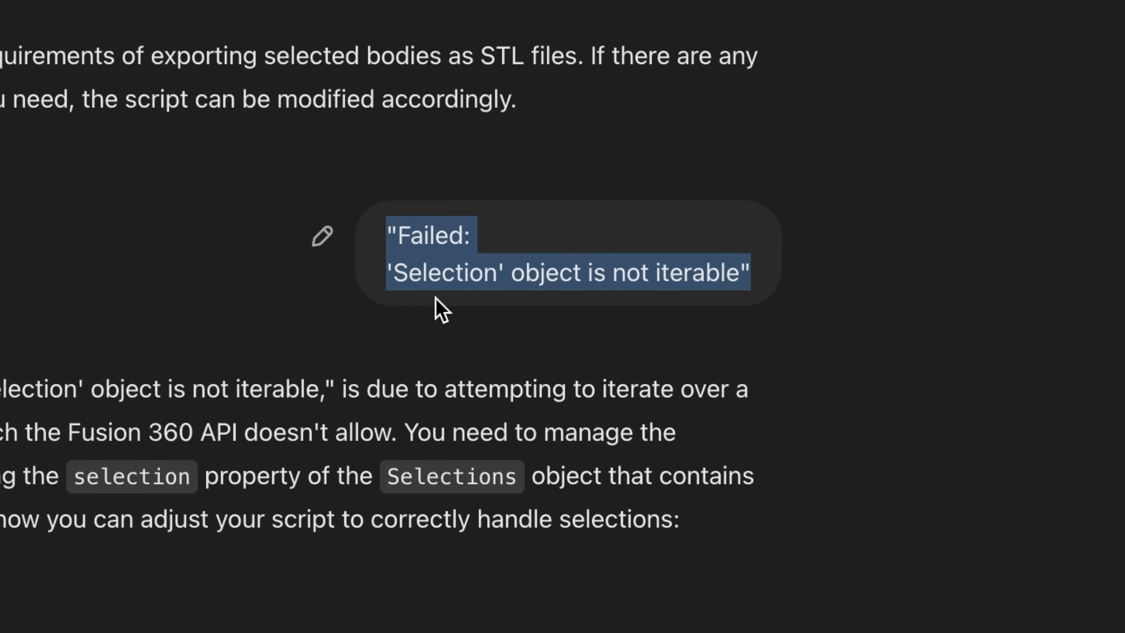
scroll(439, 309, "down", 15)
scroll(773, 452, "down", 10)
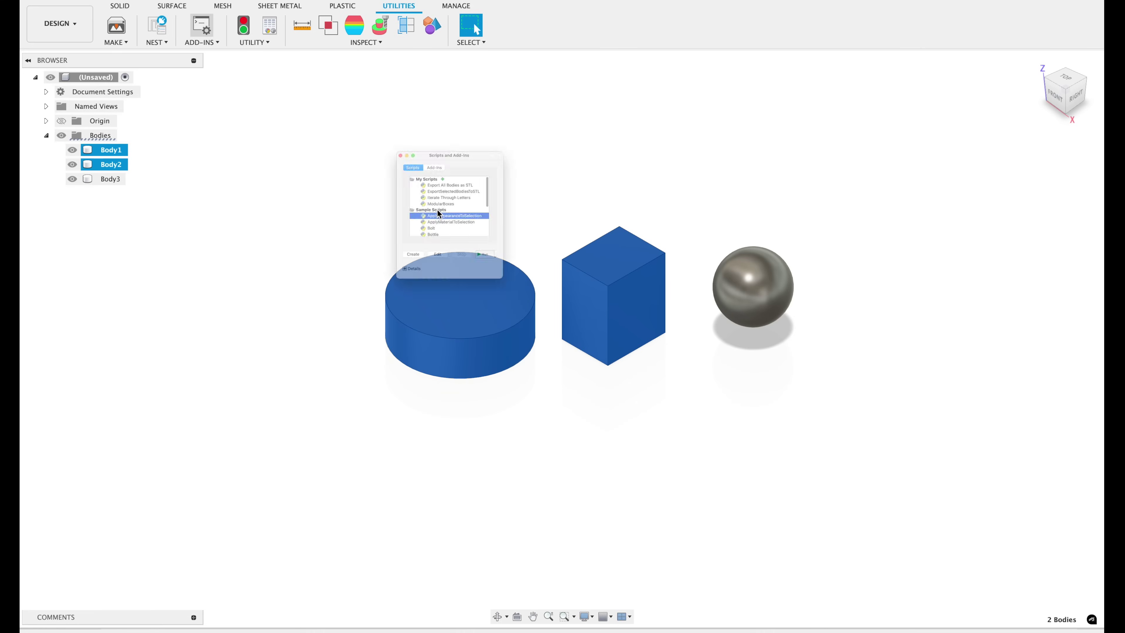
- Run ExportSelectedBodiesToSTL to export Body1.stl and Body2.stl into the example folder
left_click(436, 167)
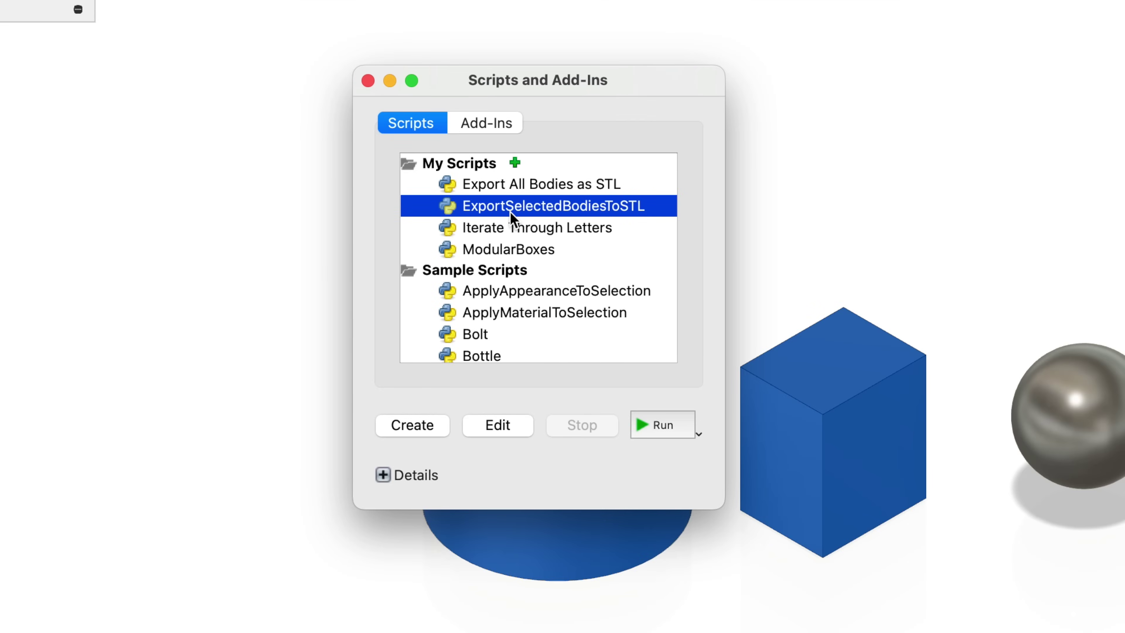
left_click(648, 428)
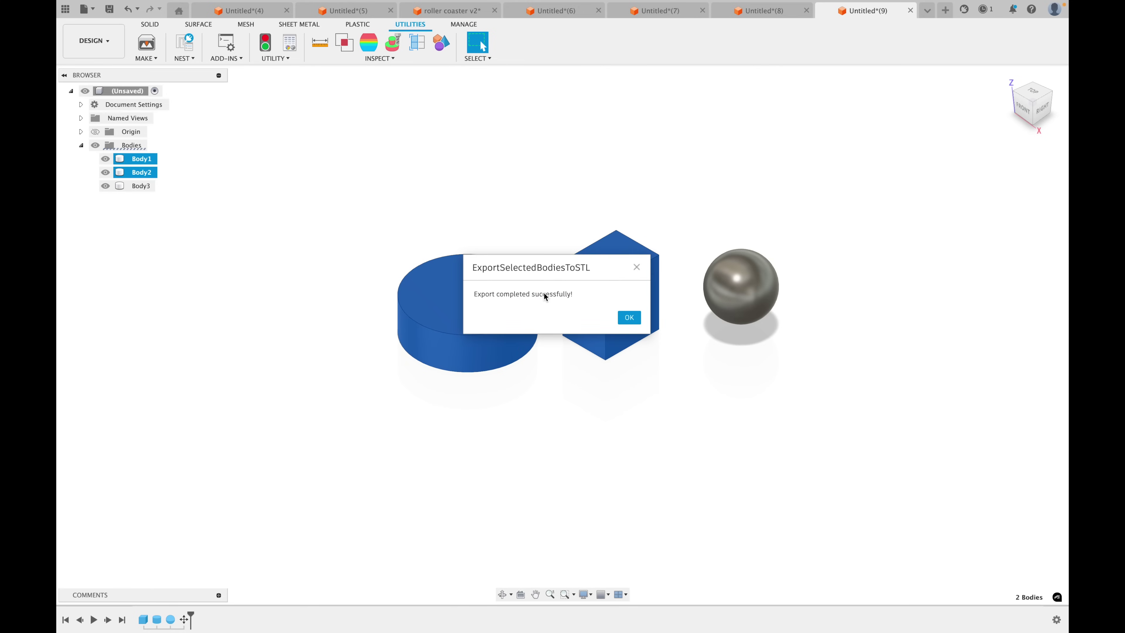
left_click(629, 317)
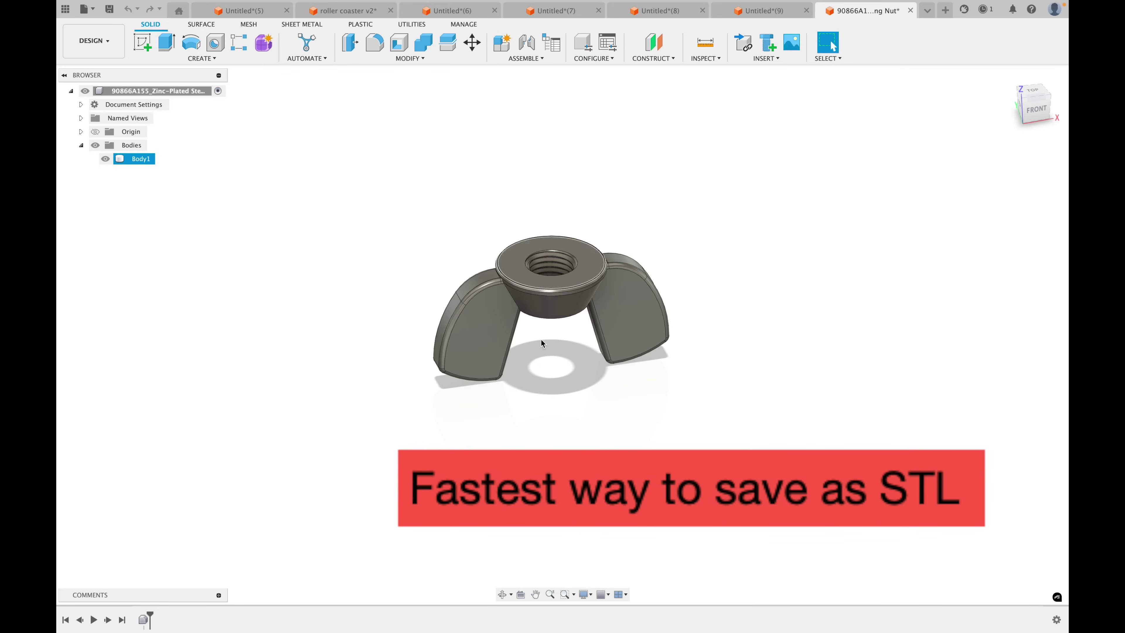
- Start Save As Mesh for Body1 as STL (Binary) in inches, showing High refinement settings
right_click(138, 159)
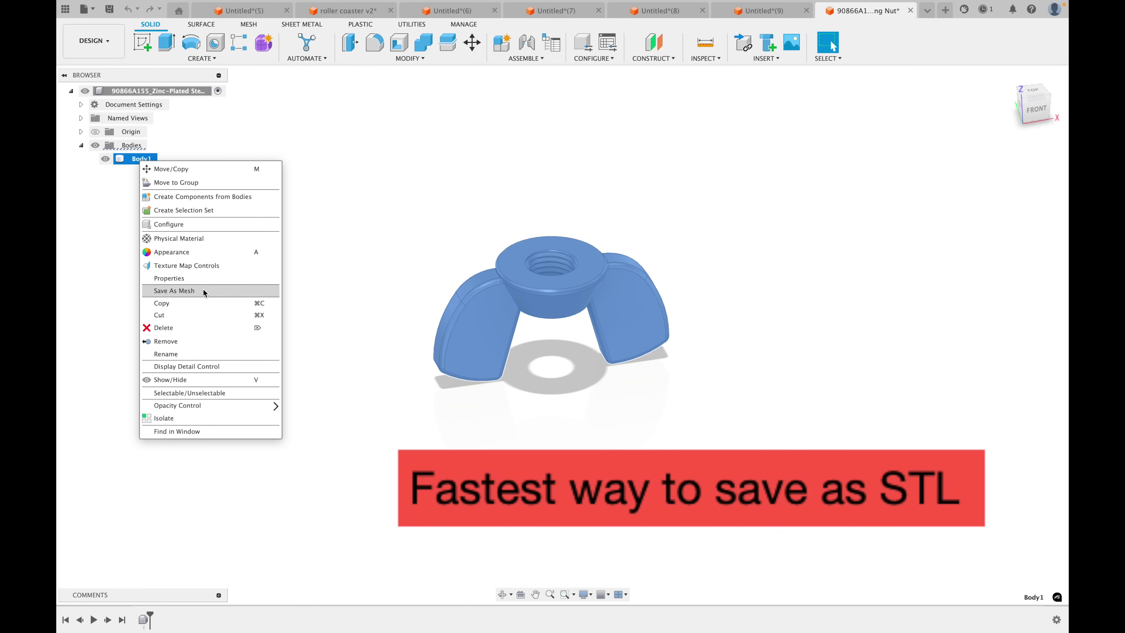
left_click(173, 290)
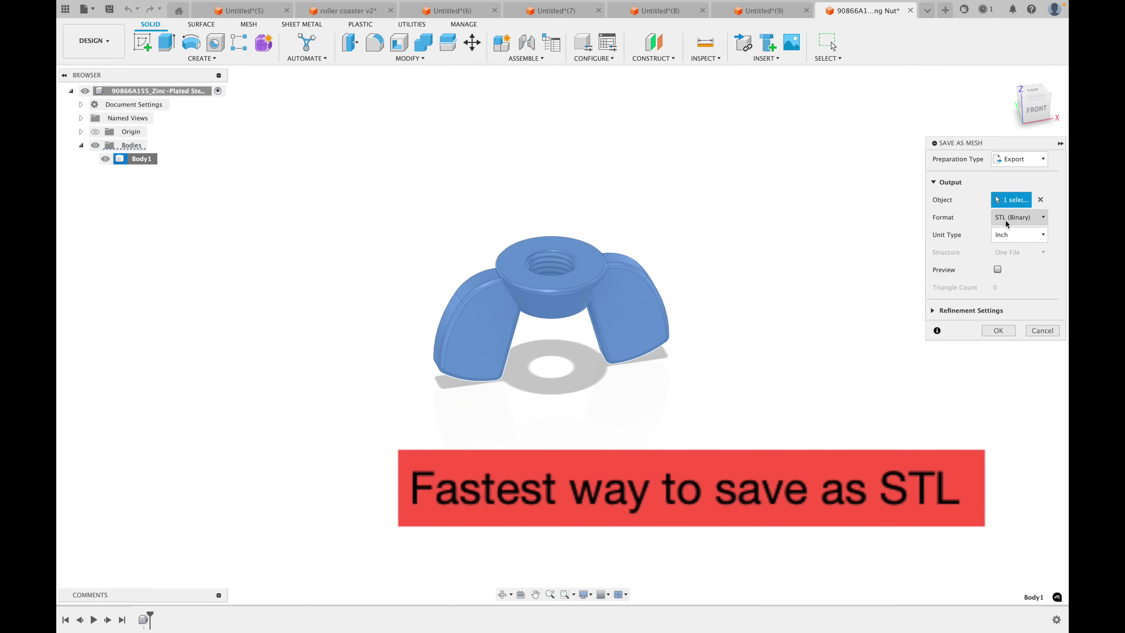
left_click(935, 310)
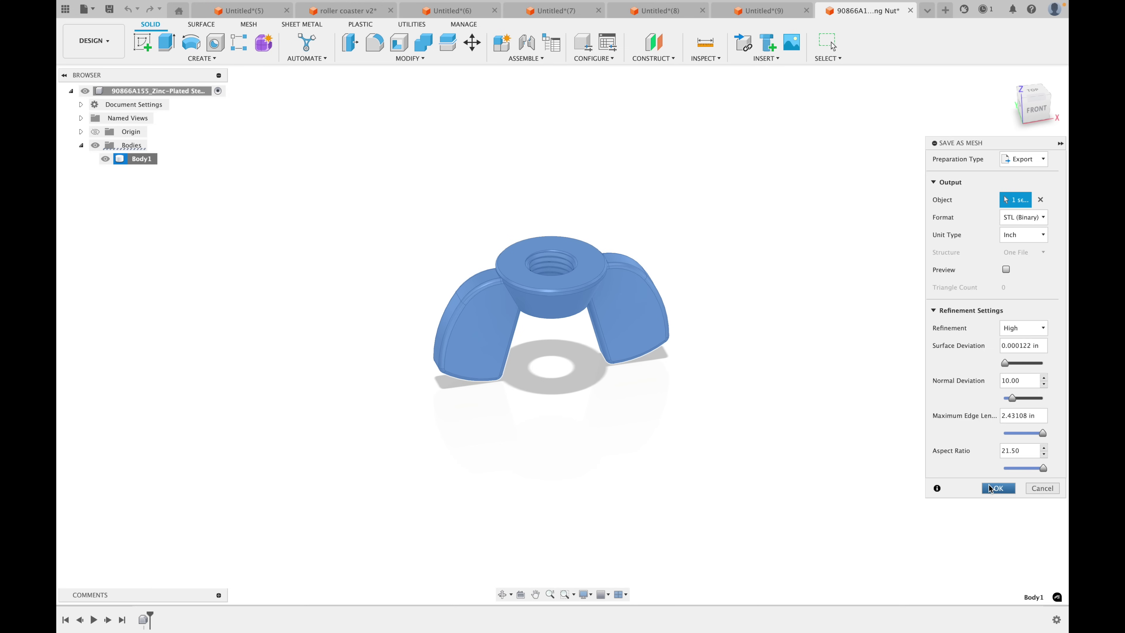